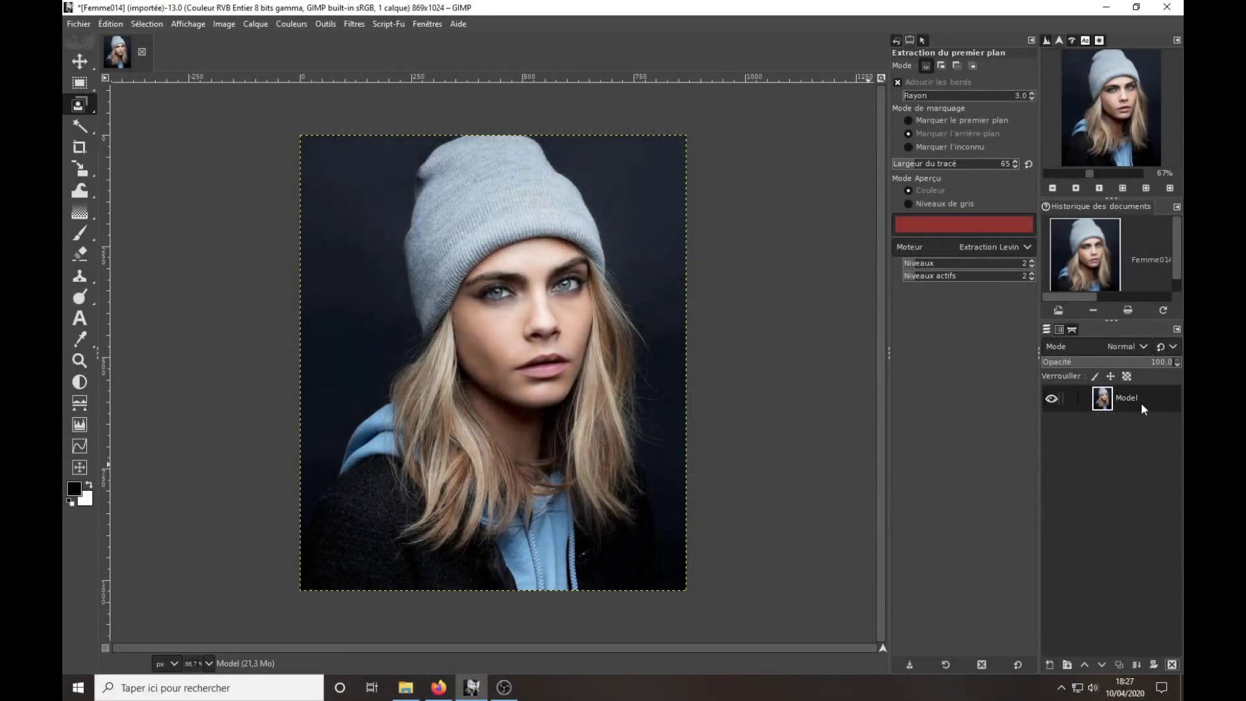
# Duplicate the Model layer to create Copie de Model above it.
pyautogui.click(1119, 664)
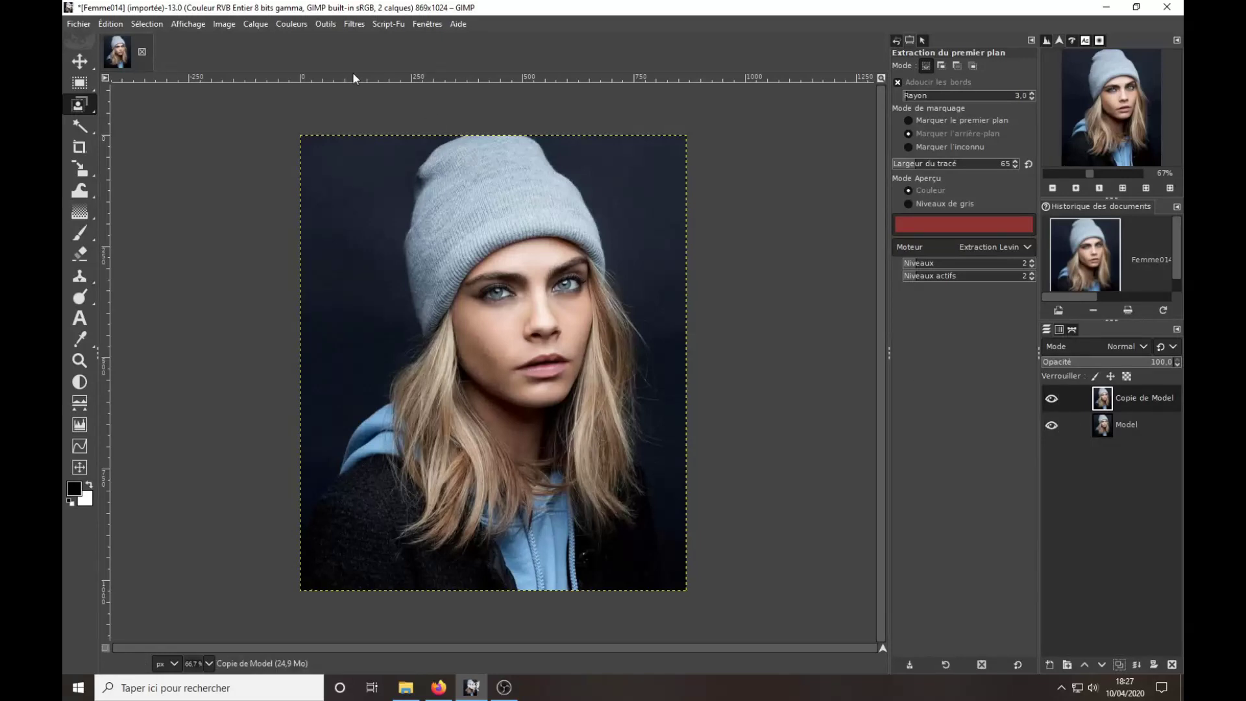
# Apply Courbes to Copie de Model, raising shadows and flattening the upper curve for a pale look.
pyautogui.click(291, 24)
pyautogui.click(314, 181)
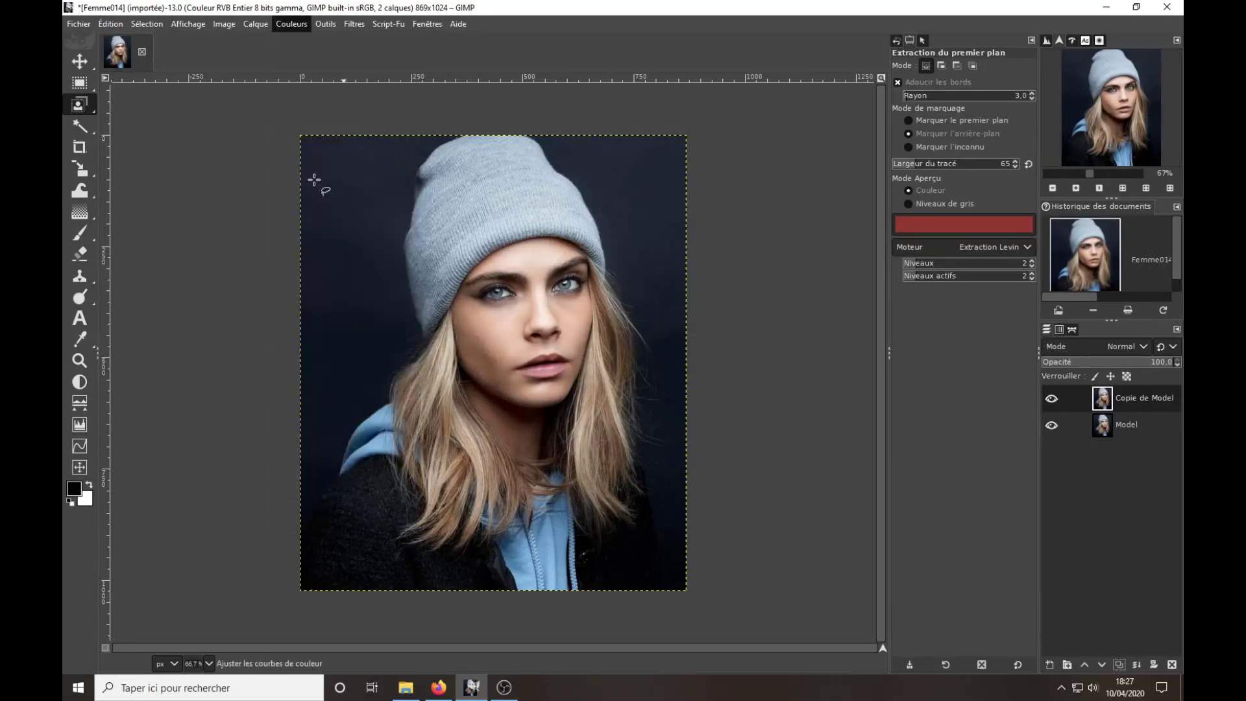
pyautogui.moveTo(989, 271); pyautogui.dragTo(974, 229)
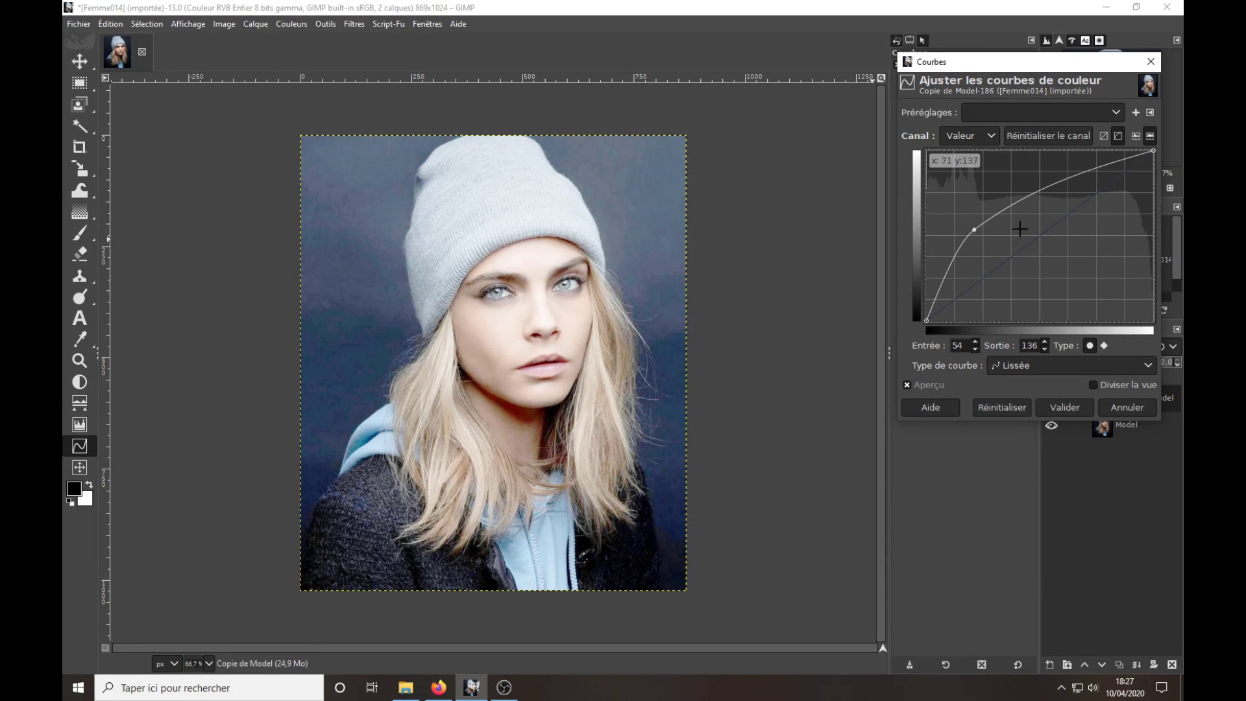
pyautogui.moveTo(1106, 170); pyautogui.dragTo(1112, 209)
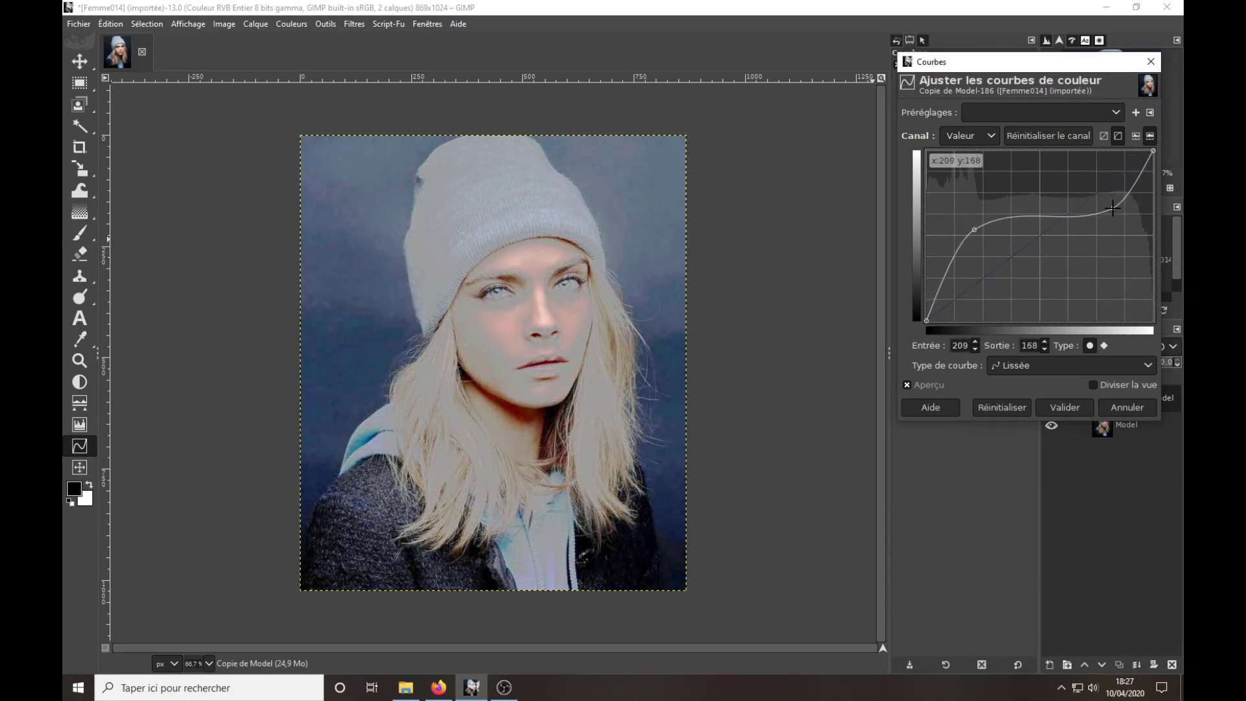
pyautogui.click(1066, 408)
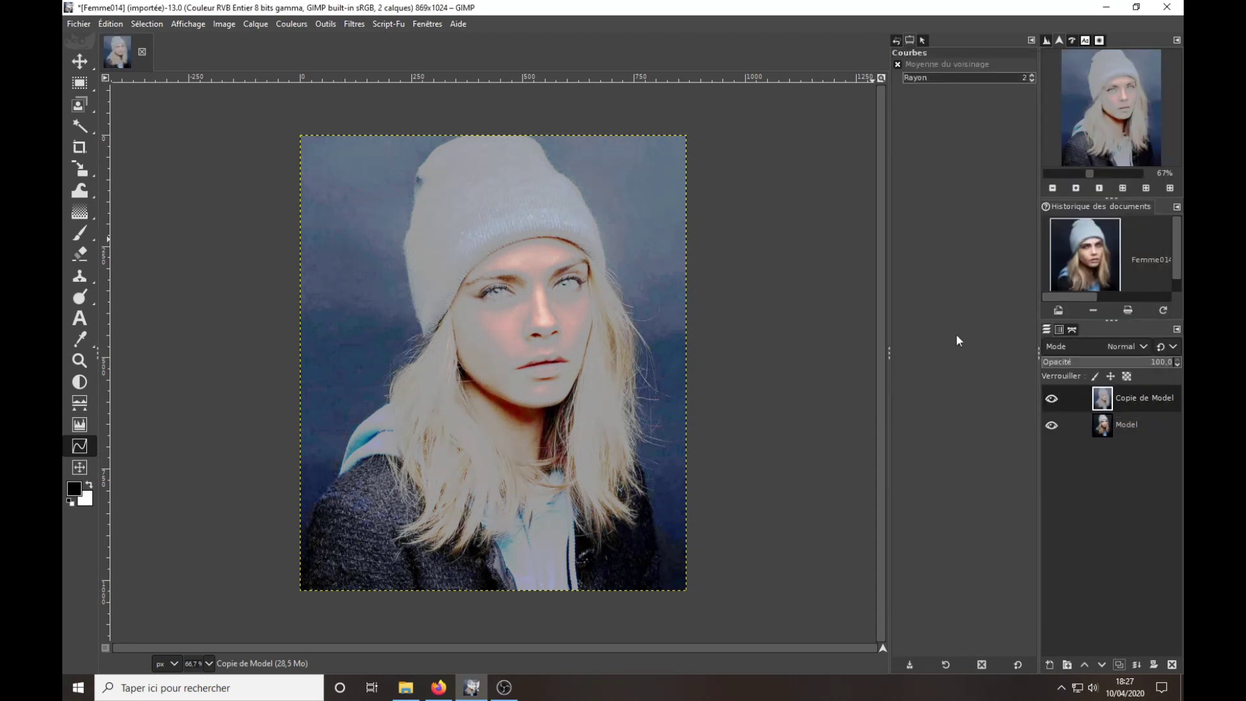
# Lasso a rough Foreground Select outline around the woman in Marquer le premier plan mode.
pyautogui.click(79, 107)
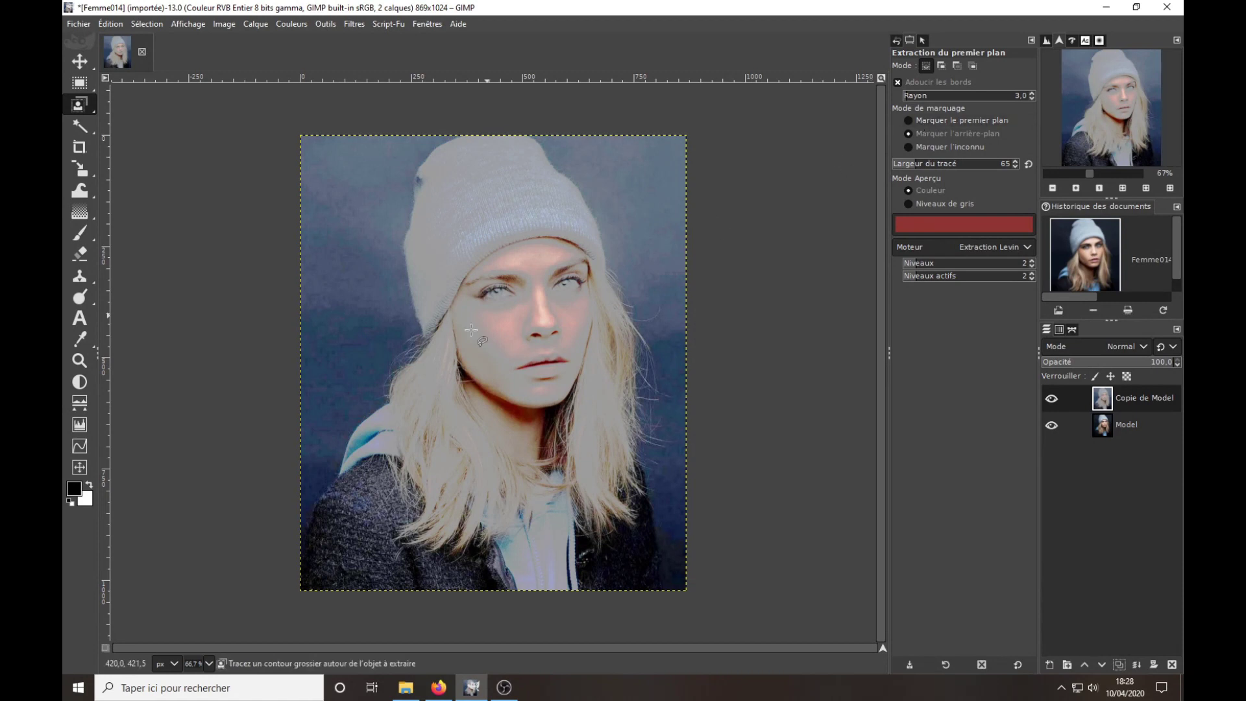
pyautogui.click(960, 121)
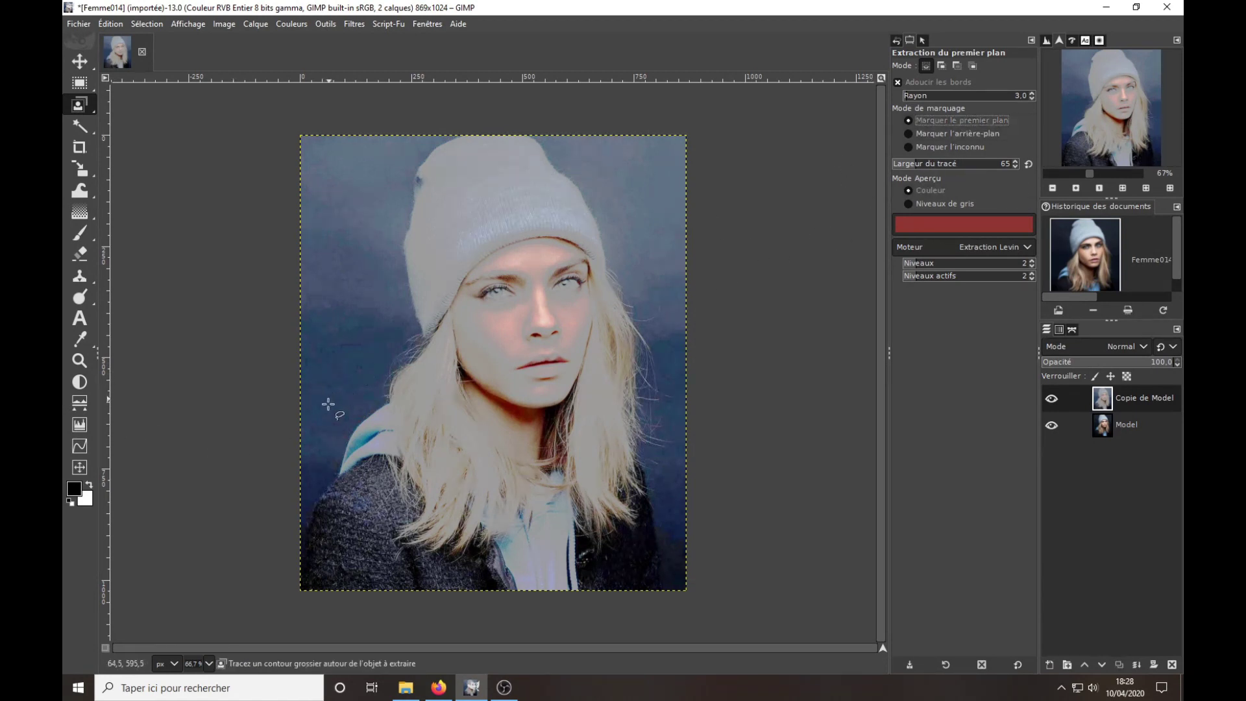
pyautogui.click(309, 500)
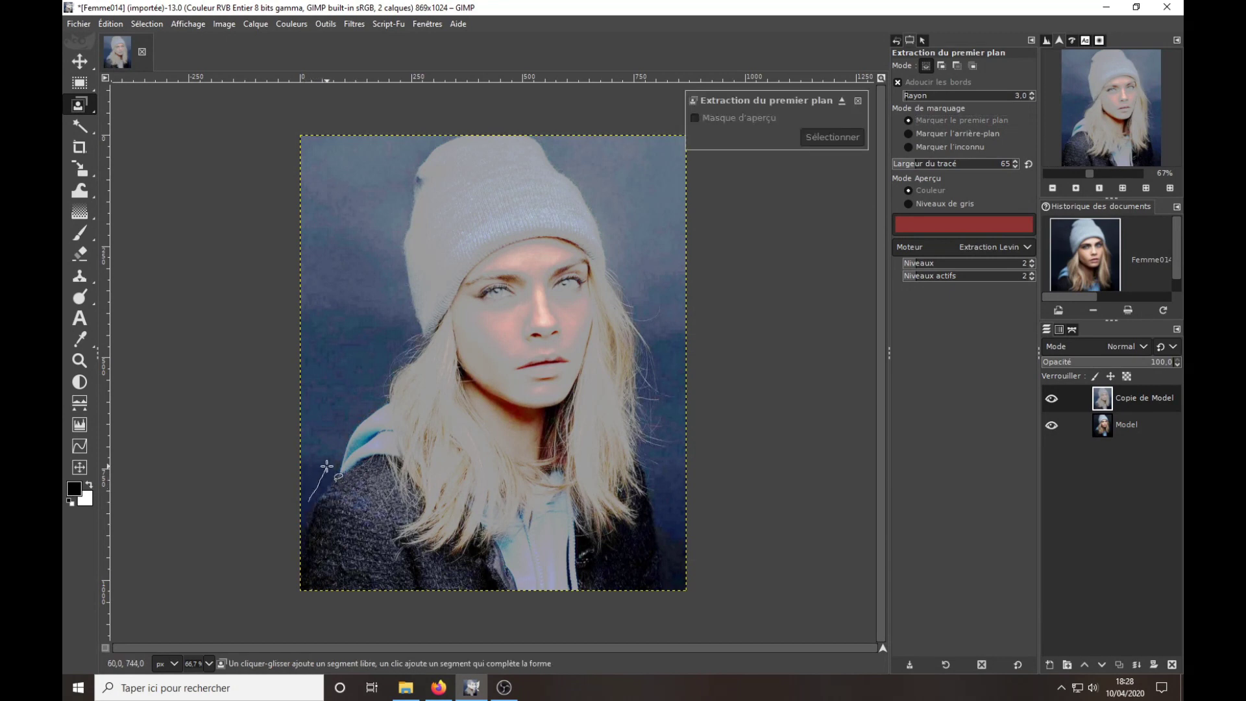
pyautogui.moveTo(327, 466)
pyautogui.mouseDown()
pyautogui.moveTo(398, 338)
pyautogui.moveTo(399, 170)
pyautogui.moveTo(423, 139)
pyautogui.moveTo(498, 125)
pyautogui.moveTo(545, 133)
pyautogui.moveTo(598, 195)
pyautogui.moveTo(635, 288)
pyautogui.moveTo(672, 594)
pyautogui.moveTo(298, 612)
pyautogui.moveTo(279, 571)
pyautogui.moveTo(306, 495)
pyautogui.moveTo(398, 428)
pyautogui.mouseUp()
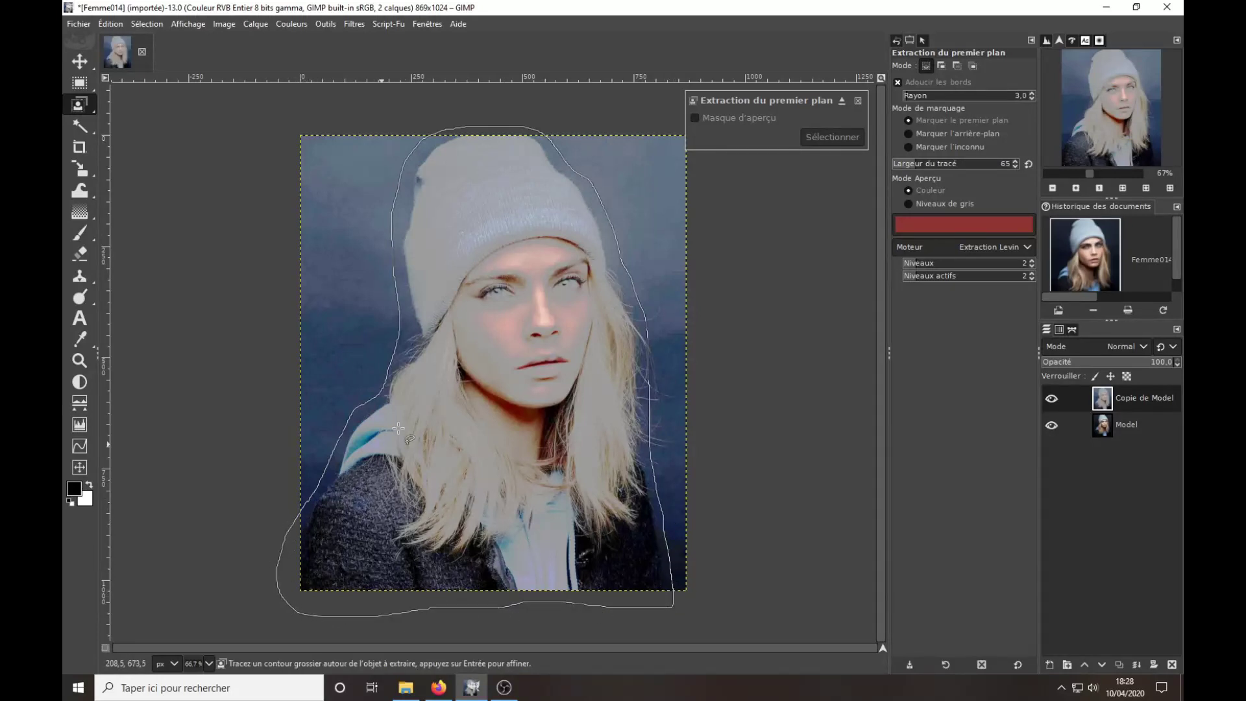
pyautogui.press('Return')
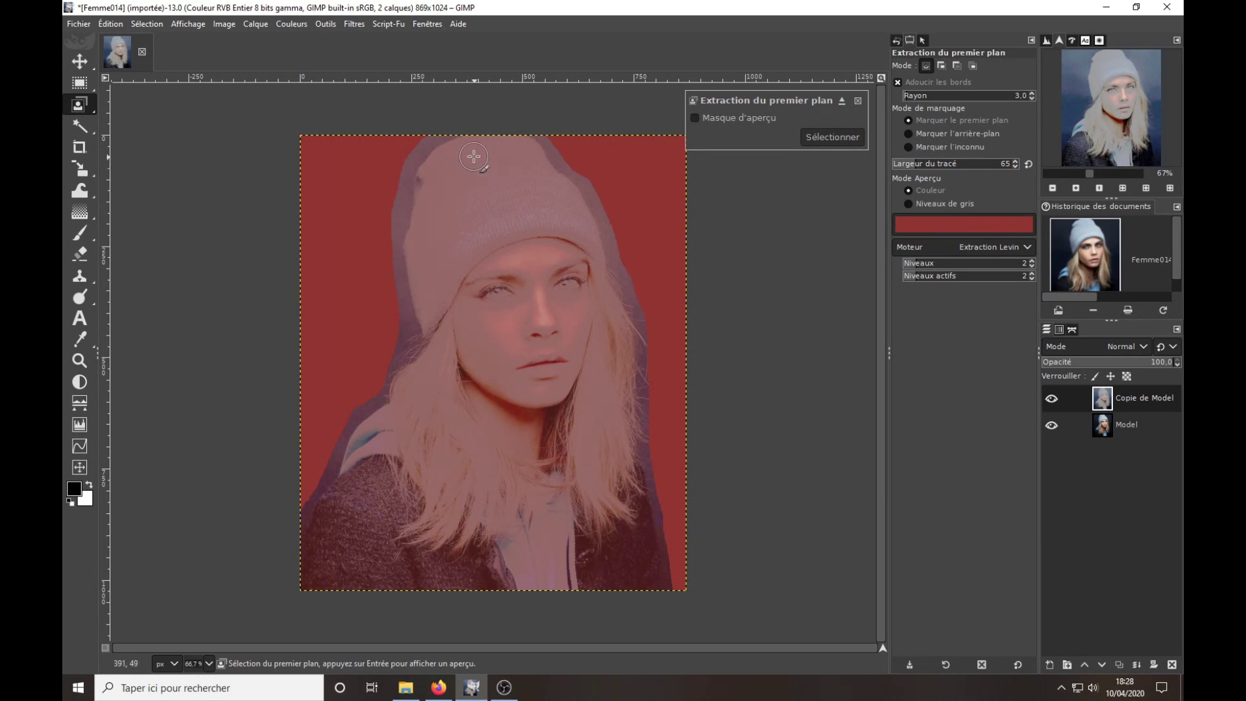
# Paint foreground strokes over the beanie and preview the extraction.
pyautogui.moveTo(466, 153)
pyautogui.mouseDown()
pyautogui.moveTo(436, 182)
pyautogui.moveTo(422, 228)
pyautogui.moveTo(437, 339)
pyautogui.moveTo(394, 426)
pyautogui.moveTo(369, 439)
pyautogui.moveTo(320, 567)
pyautogui.moveTo(325, 578)
pyautogui.moveTo(643, 582)
pyautogui.moveTo(611, 309)
pyautogui.moveTo(520, 139)
pyautogui.moveTo(462, 150)
pyautogui.mouseUp()
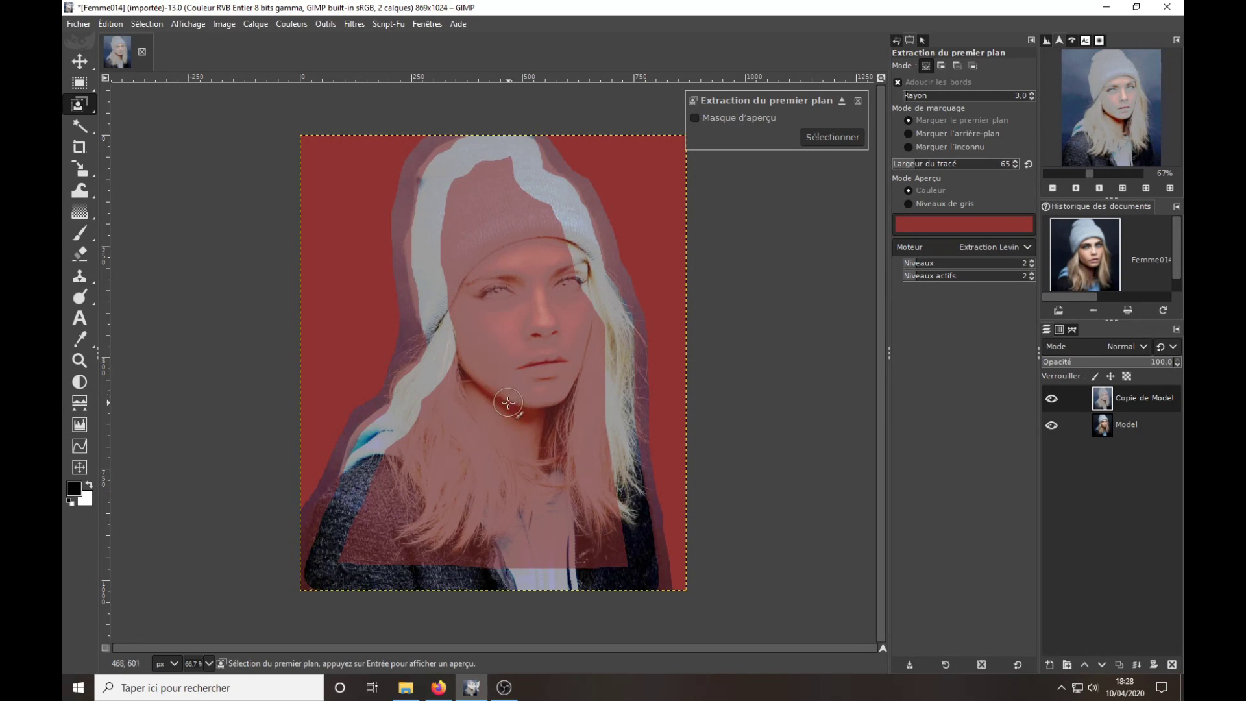
pyautogui.moveTo(496, 196)
pyautogui.mouseDown()
pyautogui.moveTo(537, 571)
pyautogui.moveTo(412, 565)
pyautogui.moveTo(483, 416)
pyautogui.moveTo(563, 313)
pyautogui.moveTo(615, 536)
pyautogui.moveTo(440, 461)
pyautogui.moveTo(478, 325)
pyautogui.moveTo(477, 190)
pyautogui.mouseUp()
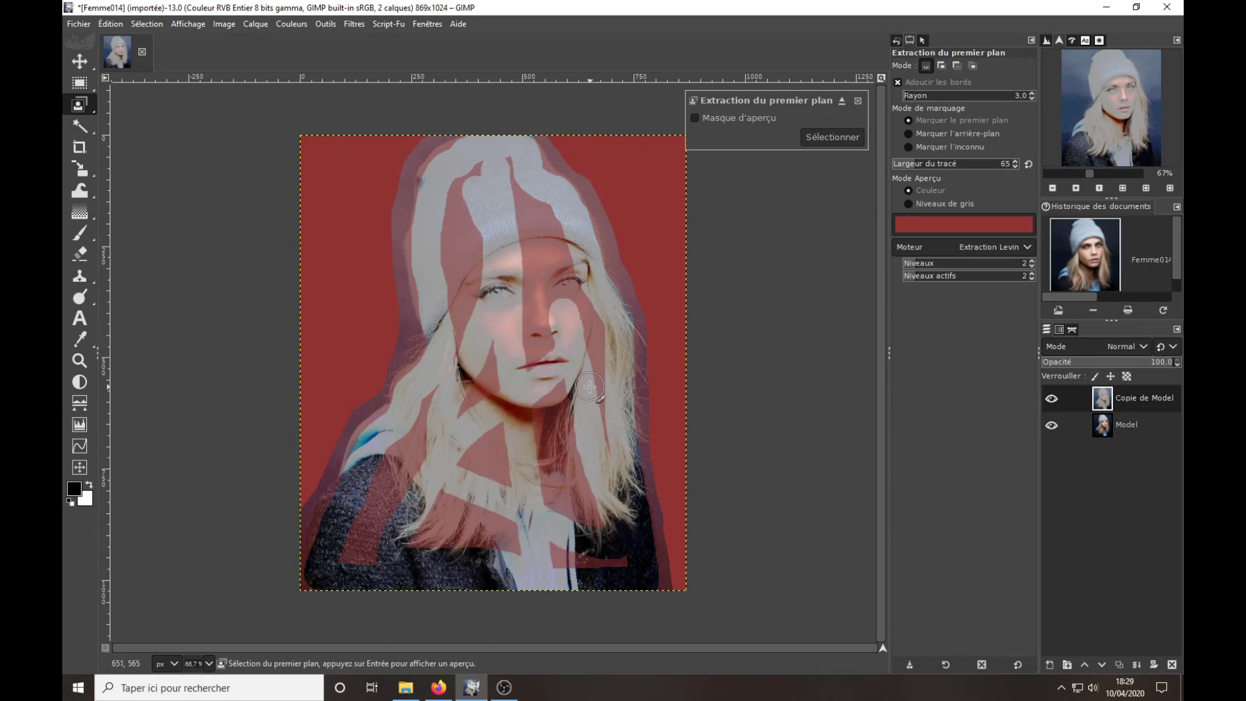
pyautogui.press('Return')
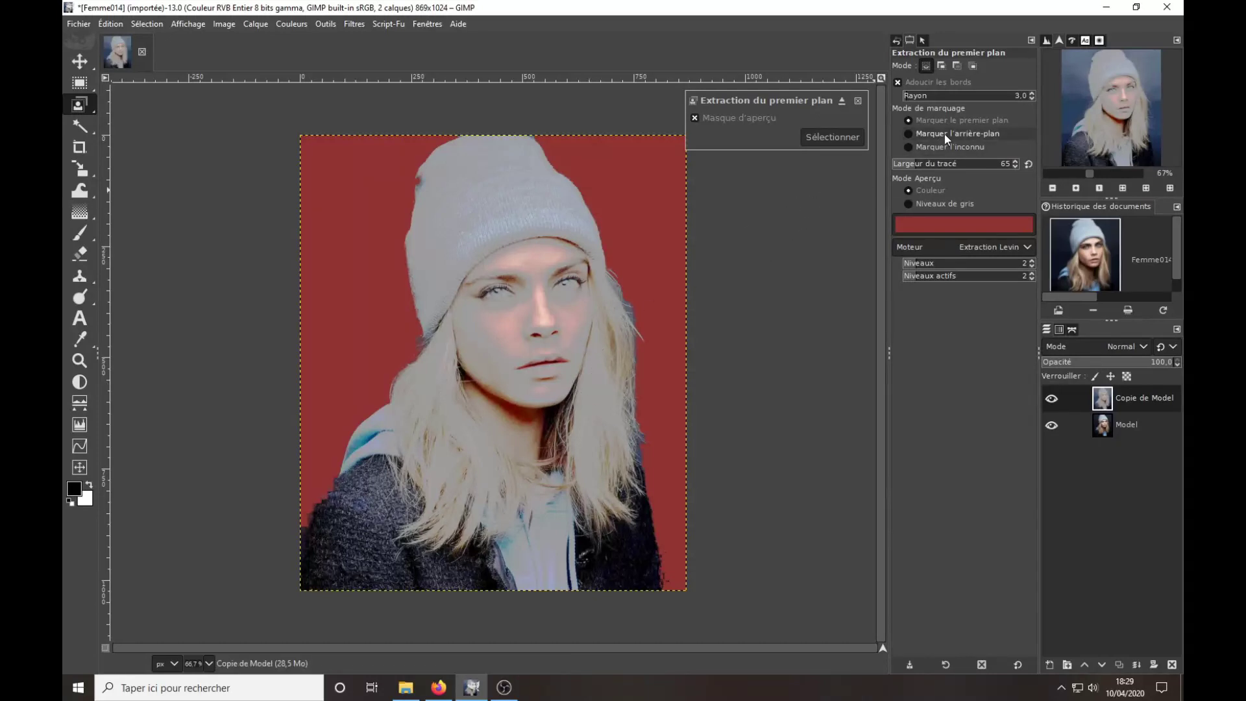
# Add foreground strokes on the hat edge and hair, then convert the extraction to a selection.
pyautogui.keyDown('ctrl'); pyautogui.scroll(2, 457, 234); pyautogui.keyUp('ctrl')
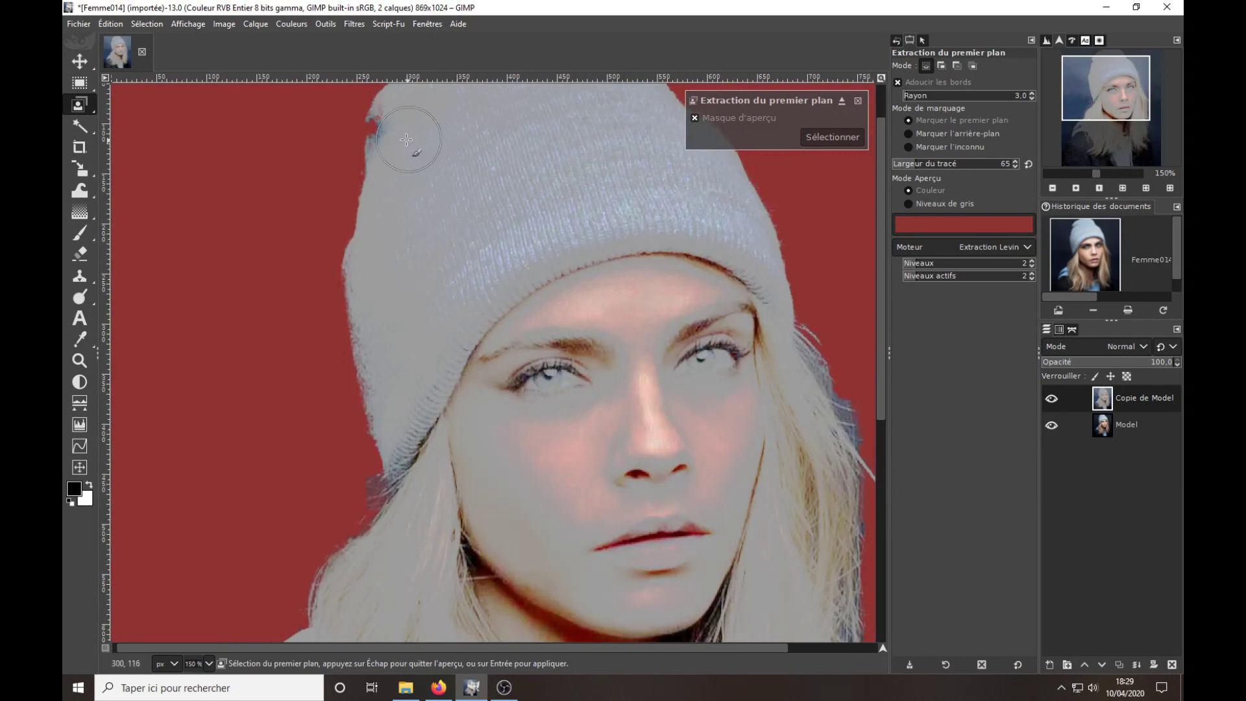
pyautogui.moveTo(406, 140); pyautogui.dragTo(396, 130)
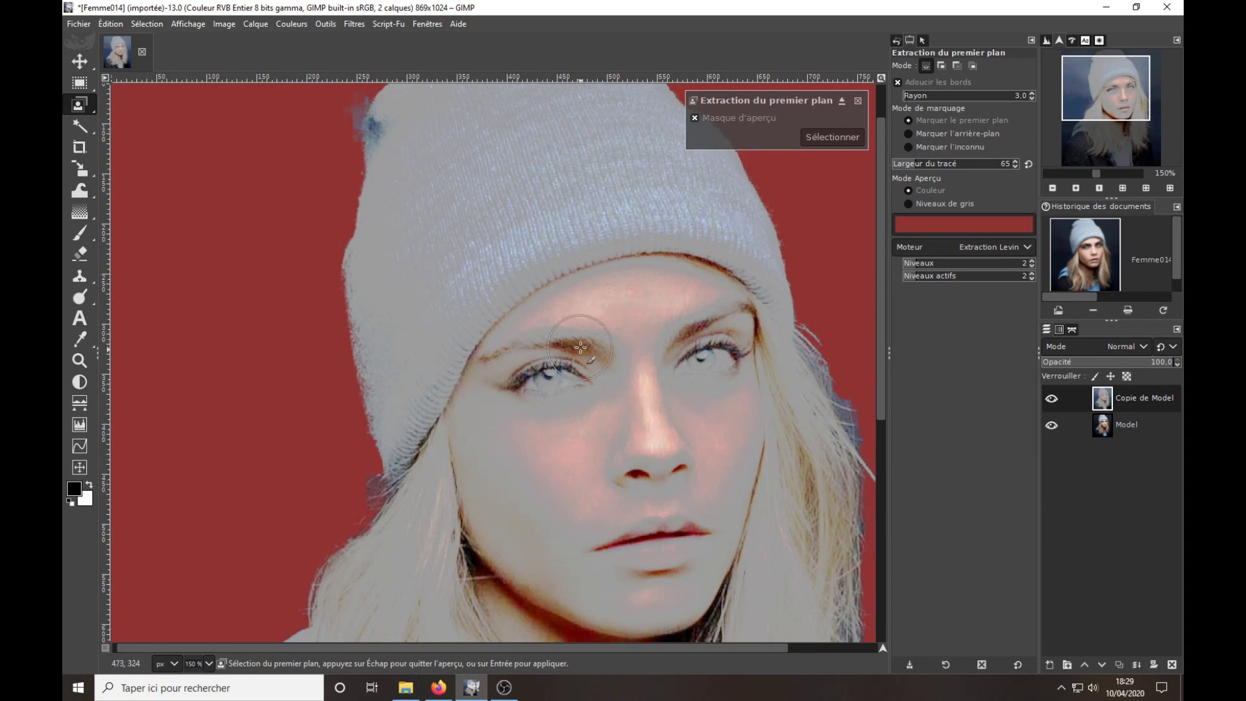
pyautogui.moveTo(402, 422)
pyautogui.mouseDown()
pyautogui.moveTo(403, 474)
pyautogui.moveTo(370, 270)
pyautogui.moveTo(405, 116)
pyautogui.mouseUp()
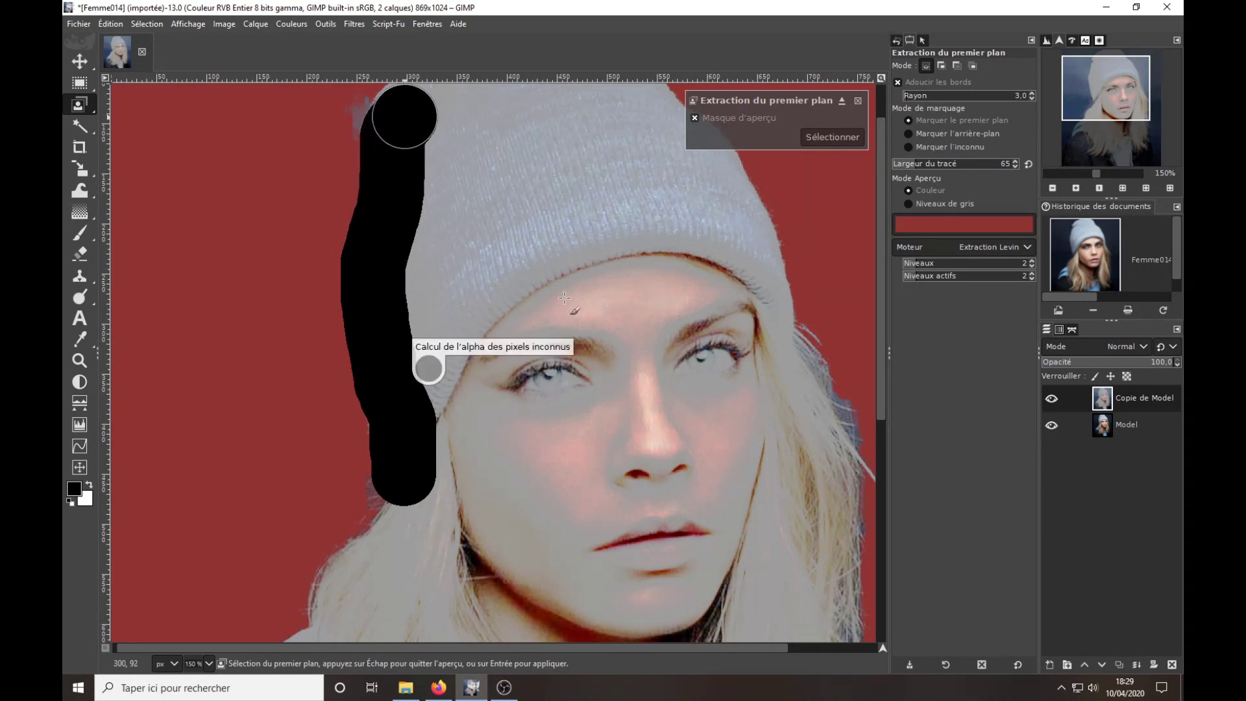
pyautogui.press('1')
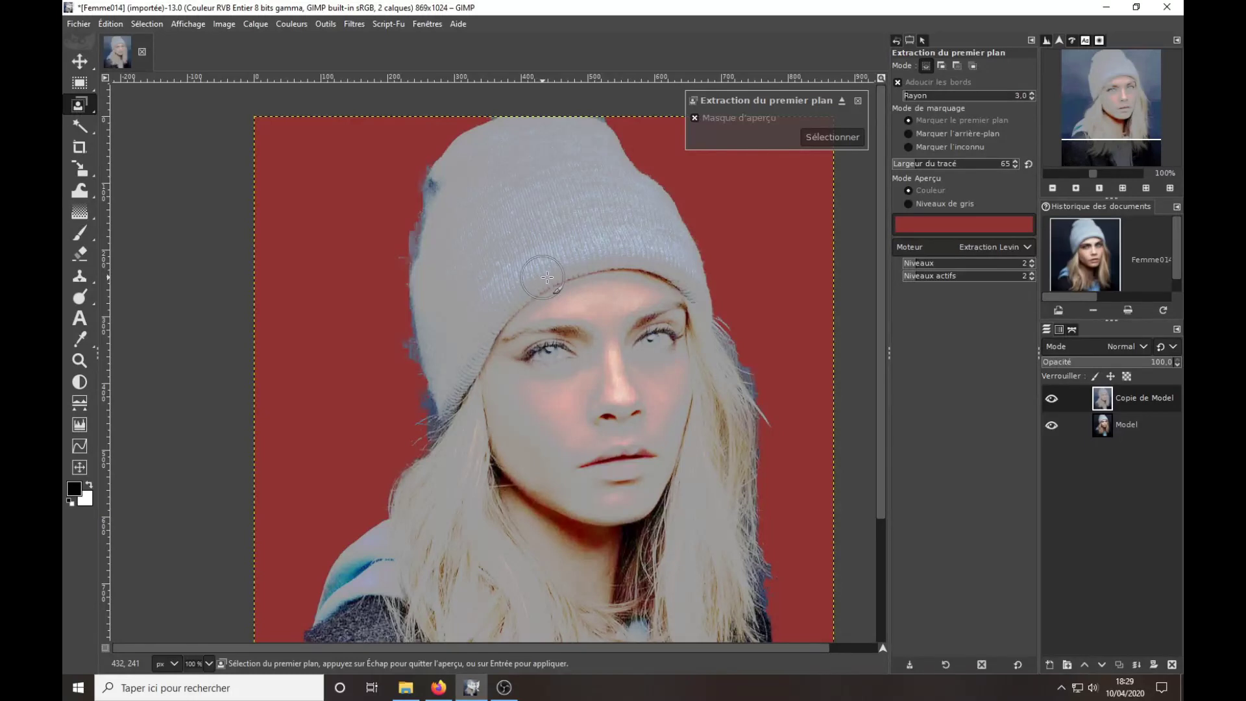
pyautogui.click(841, 139)
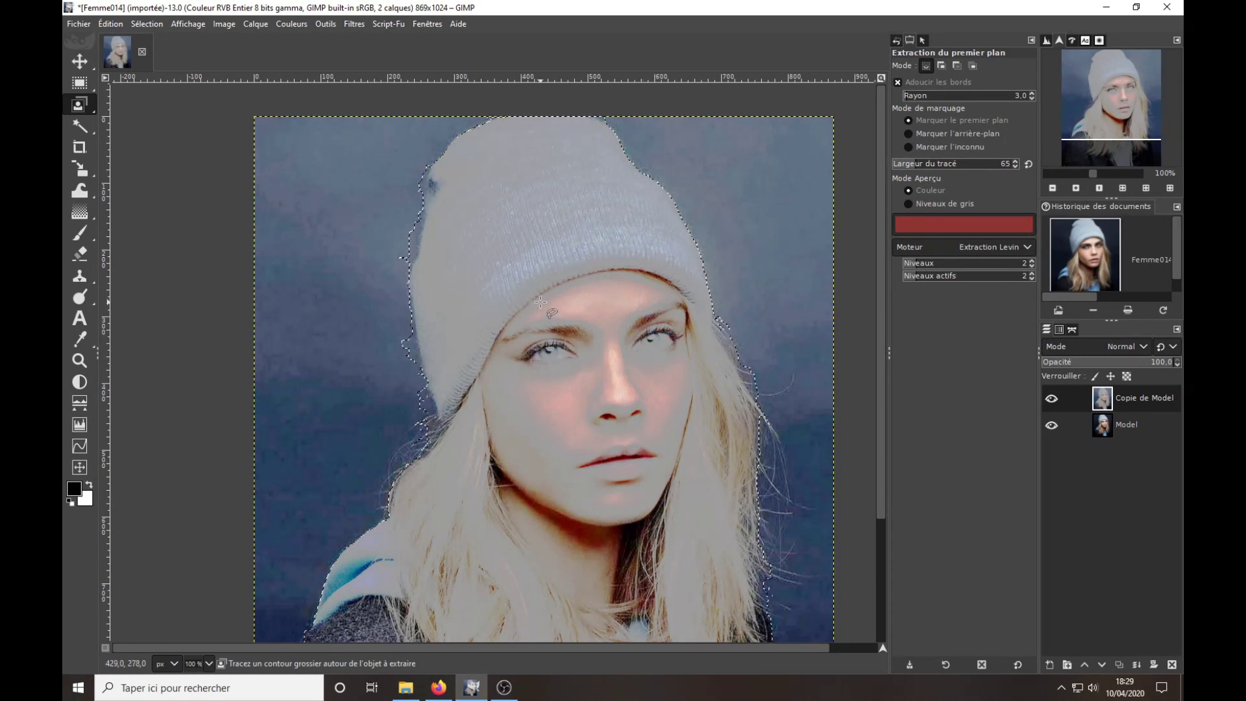
# In the Chemins tab, turn the selection into a path and rename it Path Model.
pyautogui.click(1072, 330)
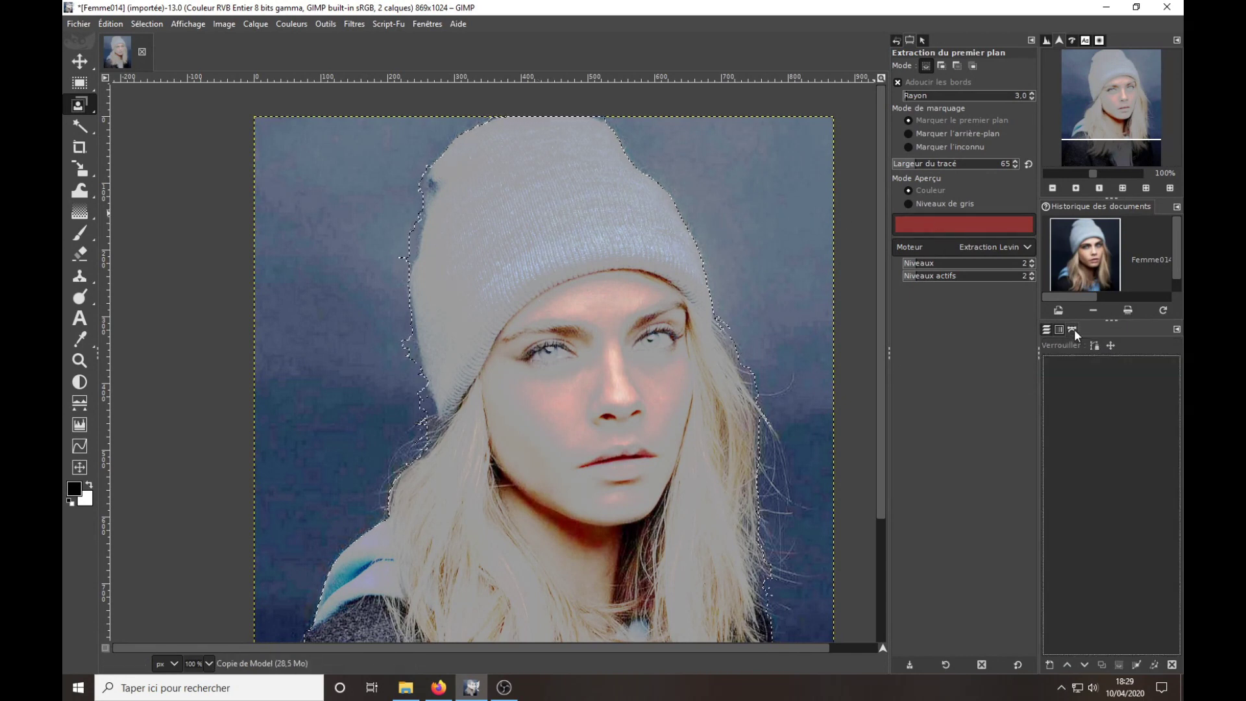
pyautogui.click(1138, 666)
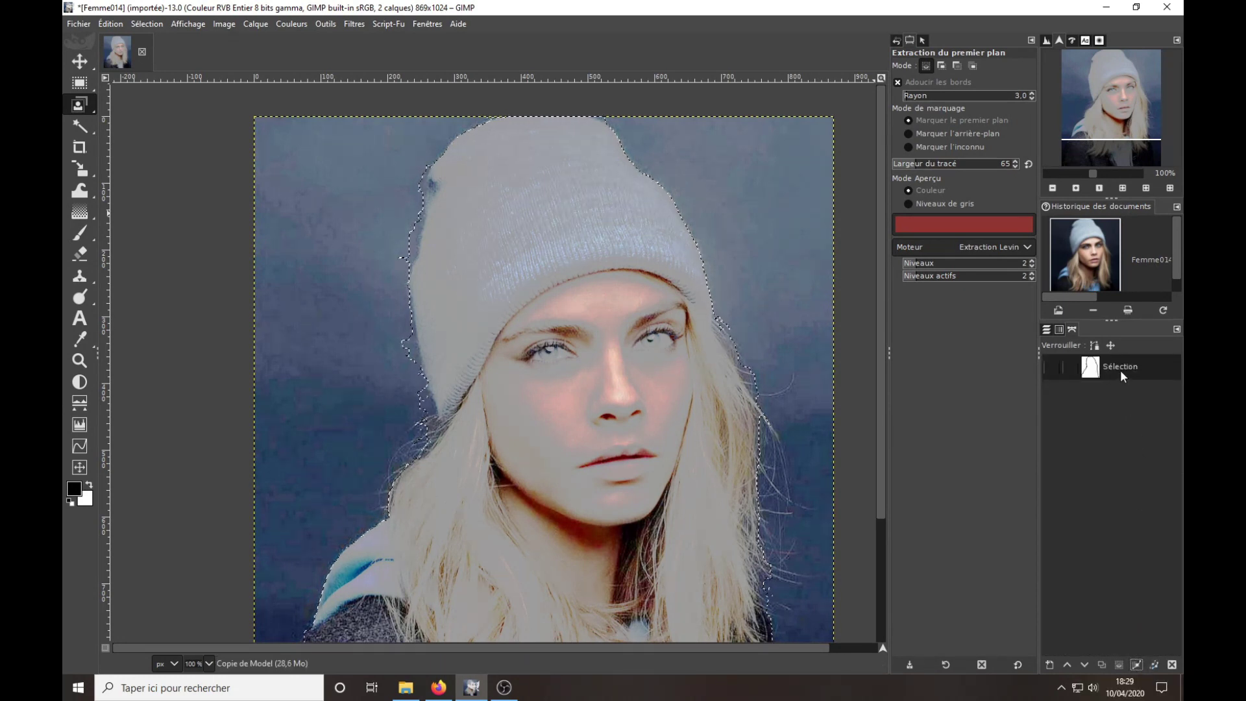
pyautogui.doubleClick(1121, 368)
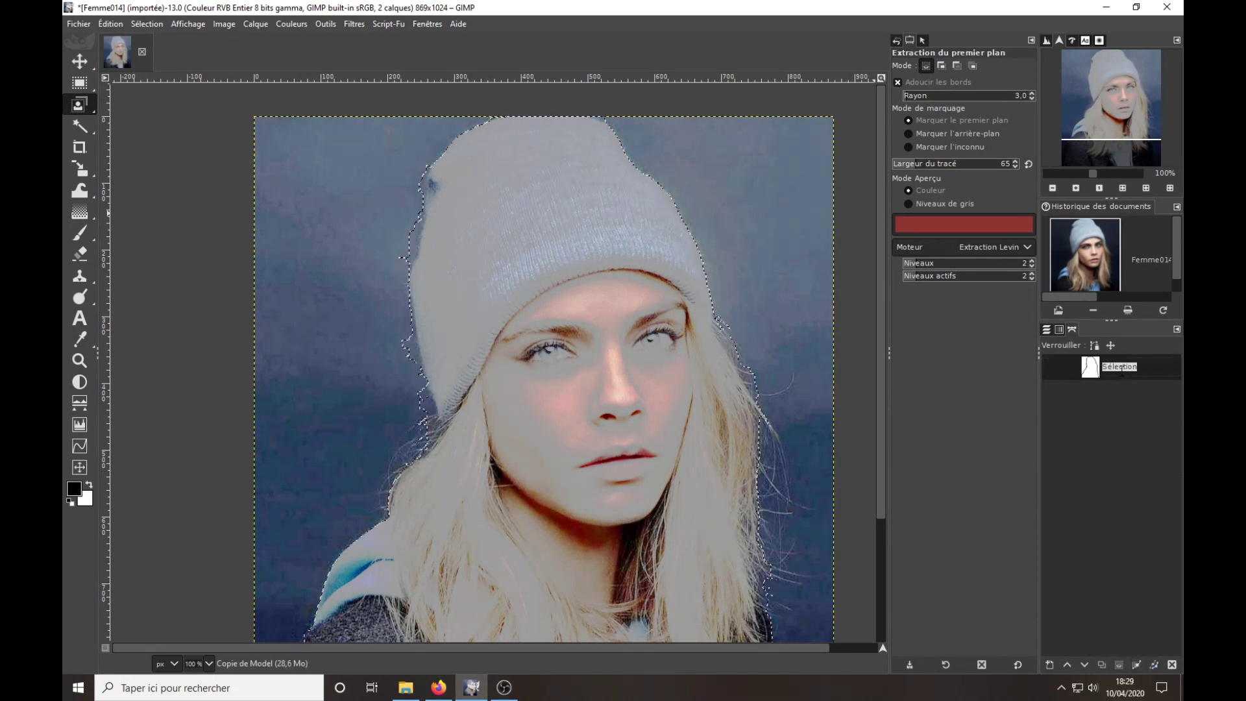
pyautogui.write('Path Model')
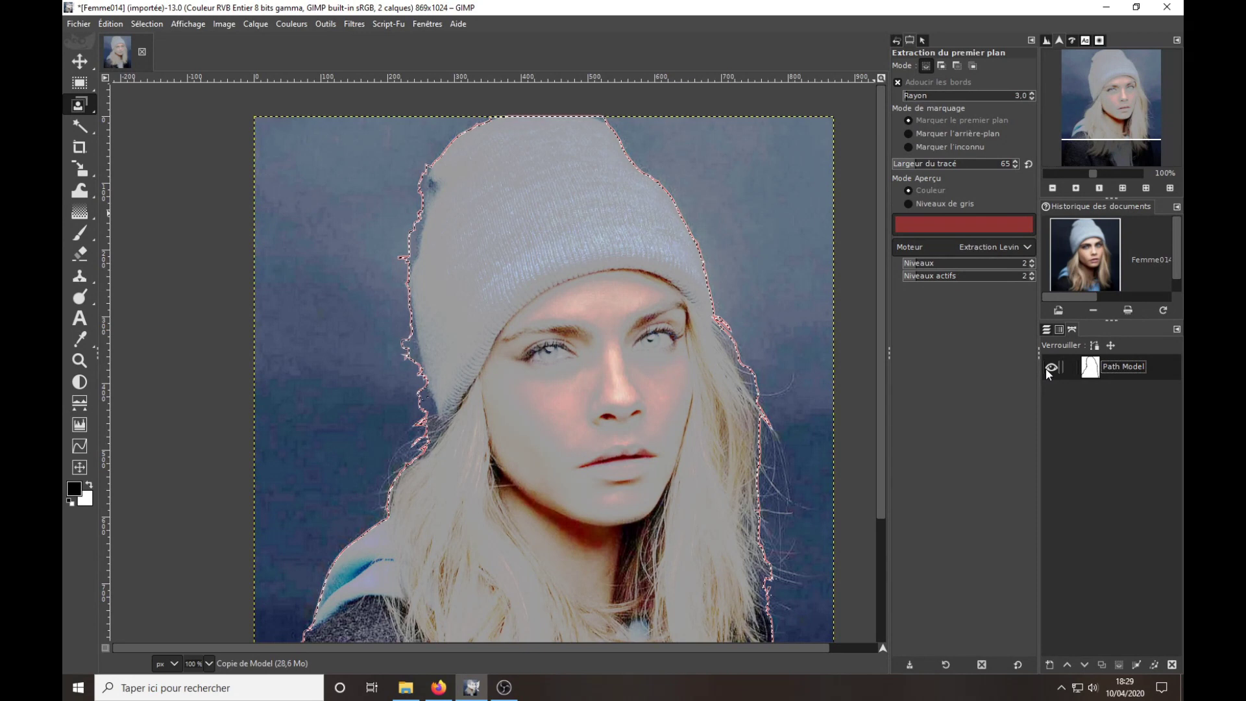
# Clear the selection with Sélection > Aucune and make the Model layer active.
pyautogui.click(159, 26)
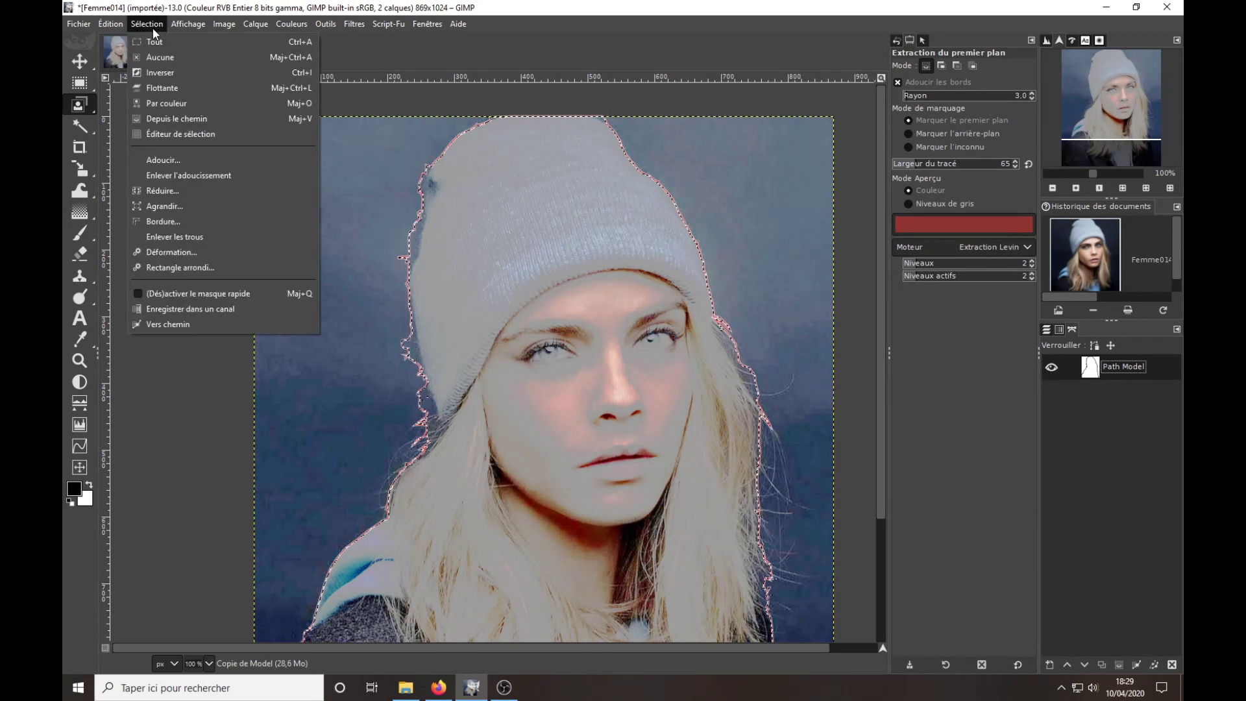
pyautogui.click(152, 58)
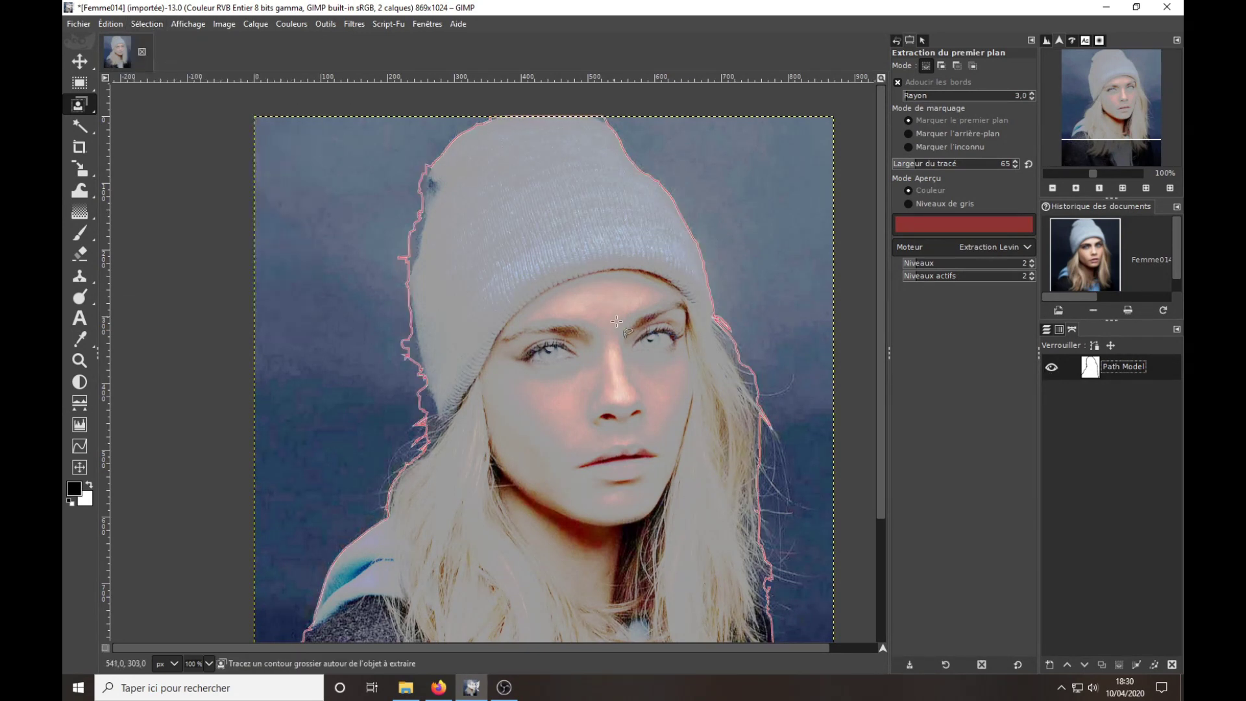
pyautogui.click(1046, 329)
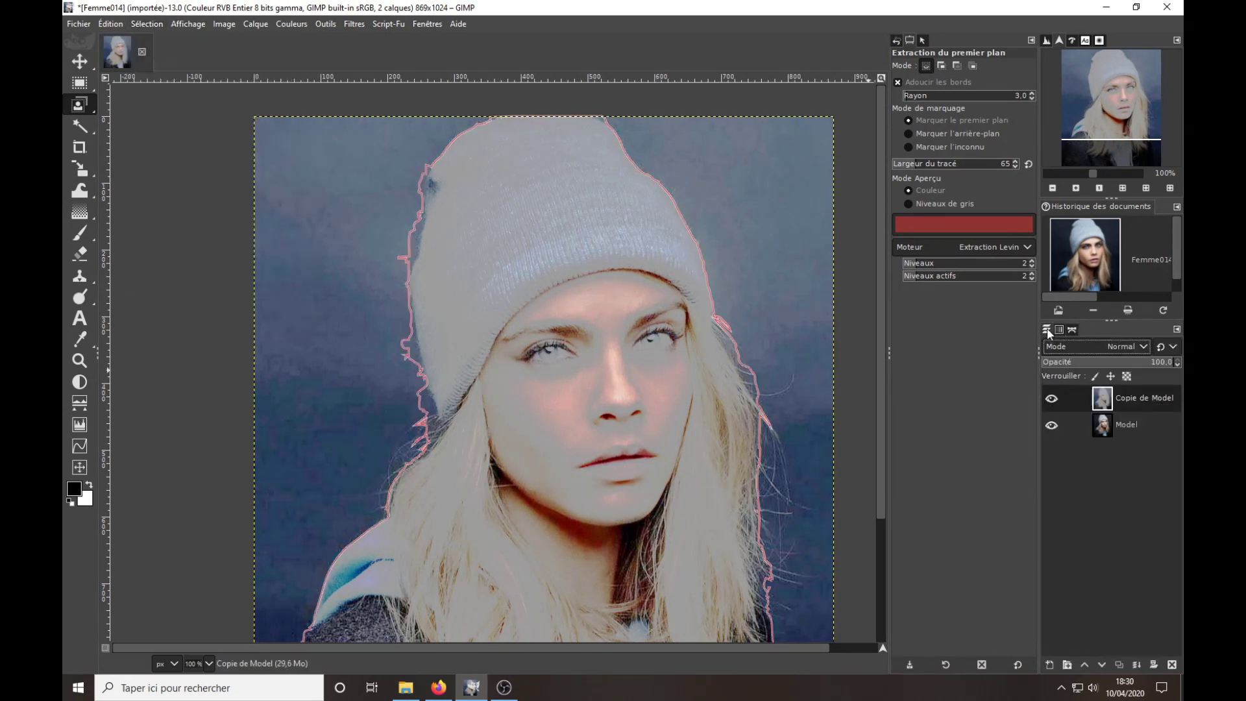
pyautogui.click(1108, 429)
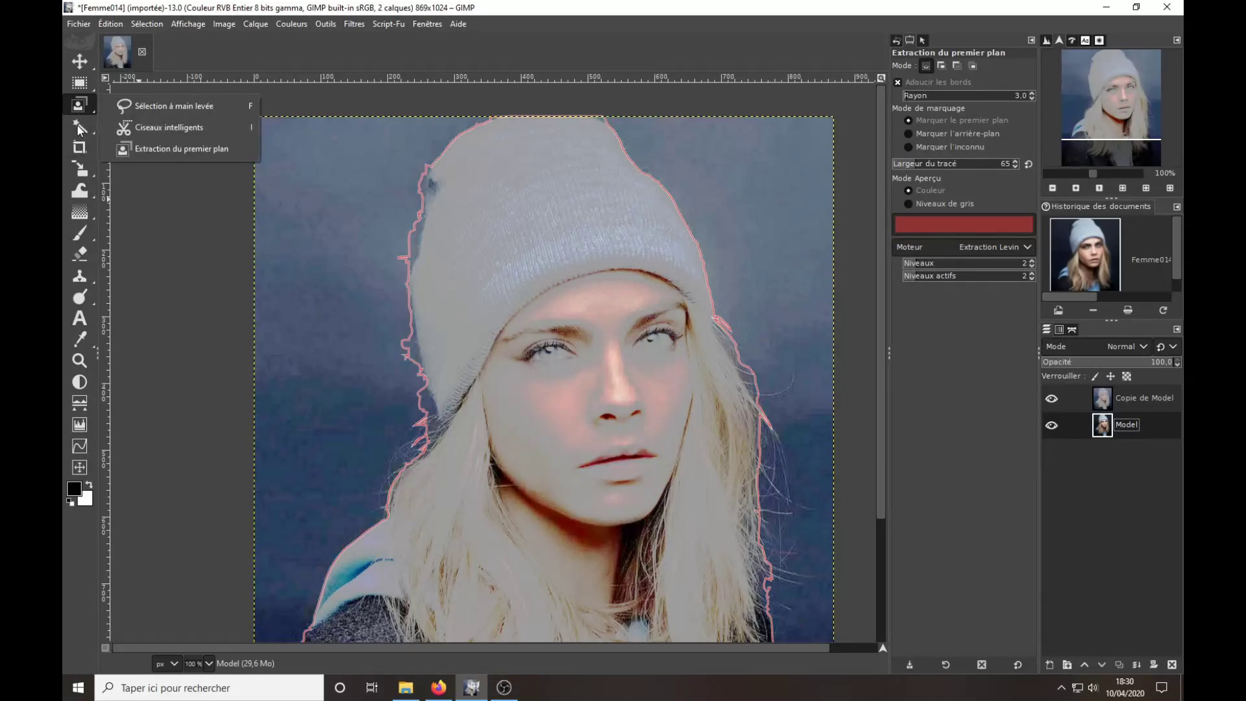
pyautogui.moveTo(80, 126)
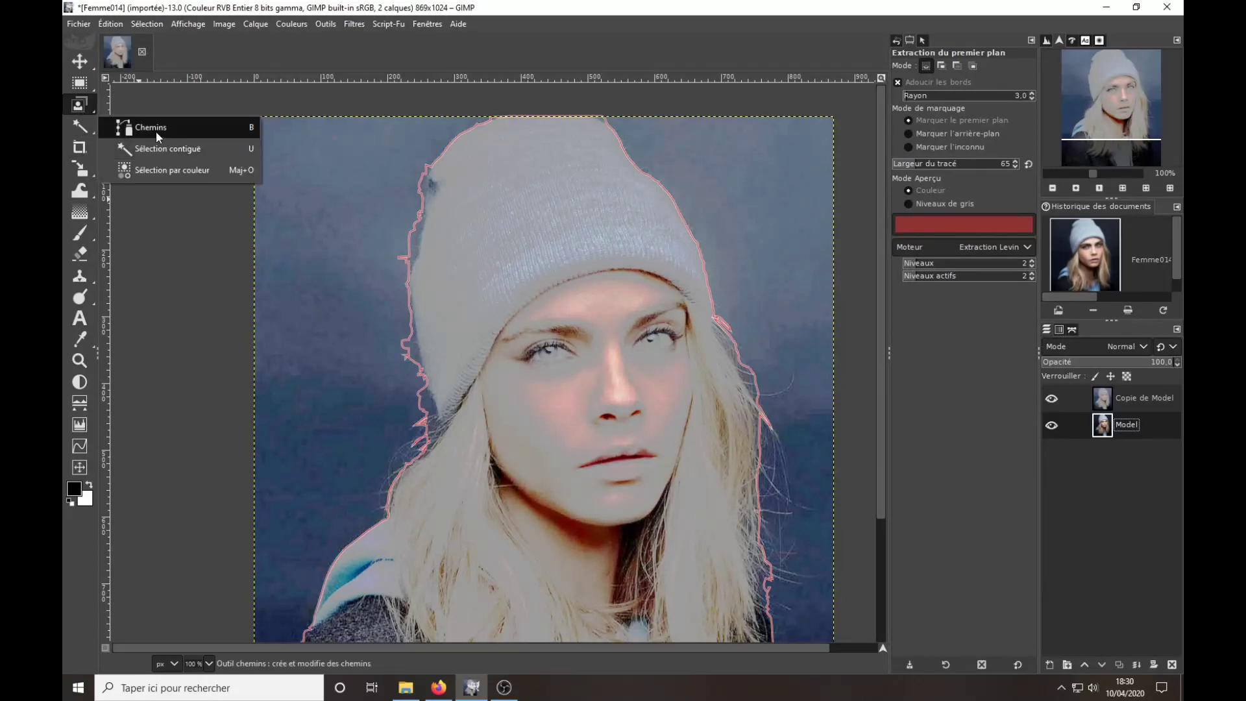
# Select the Paths tool and delete the Copie de Model layer.
pyautogui.click(156, 128)
pyautogui.click(409, 238)
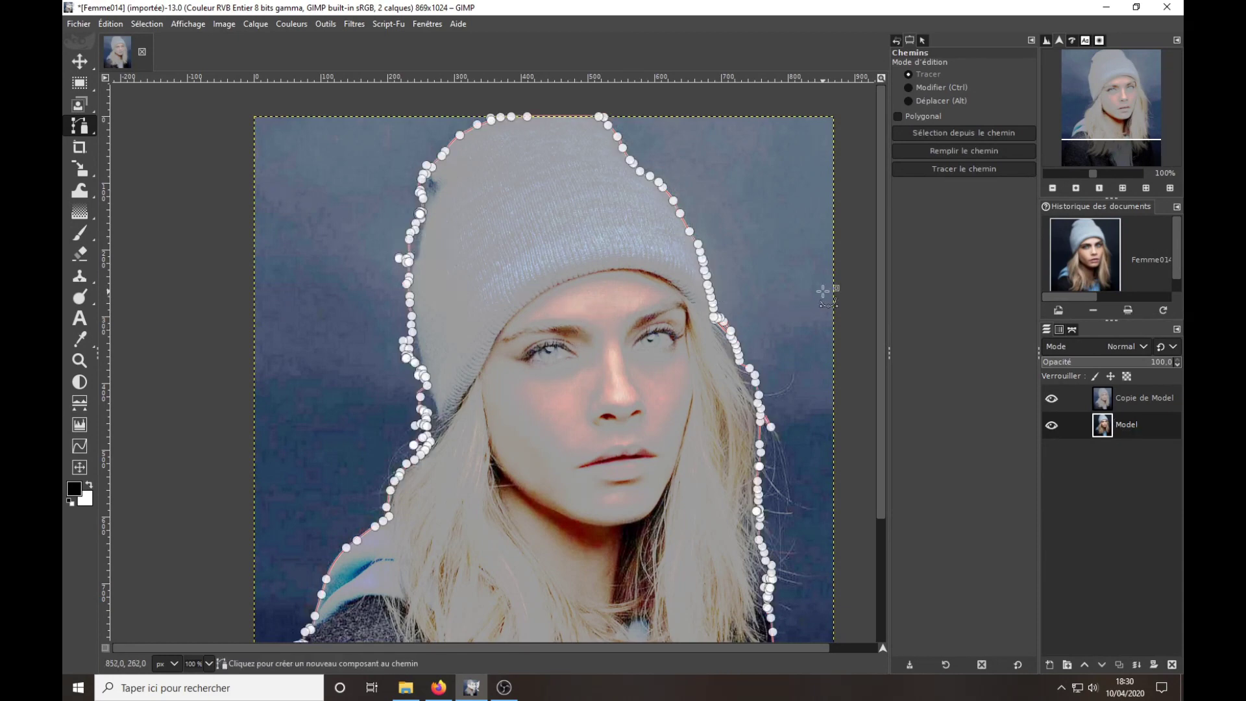
pyautogui.click(1132, 399)
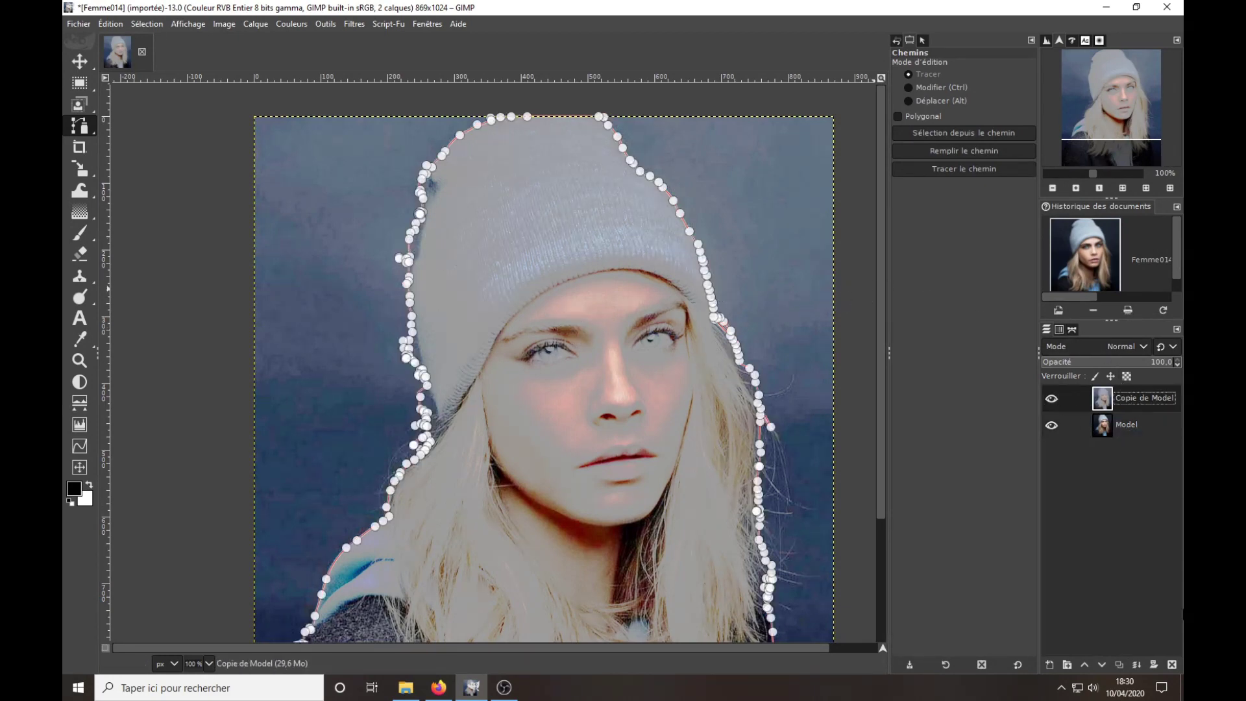
pyautogui.click(1172, 665)
# Zoom in on the beanie's edge and make Path Model the active path in Edit mode.
pyautogui.press('2')
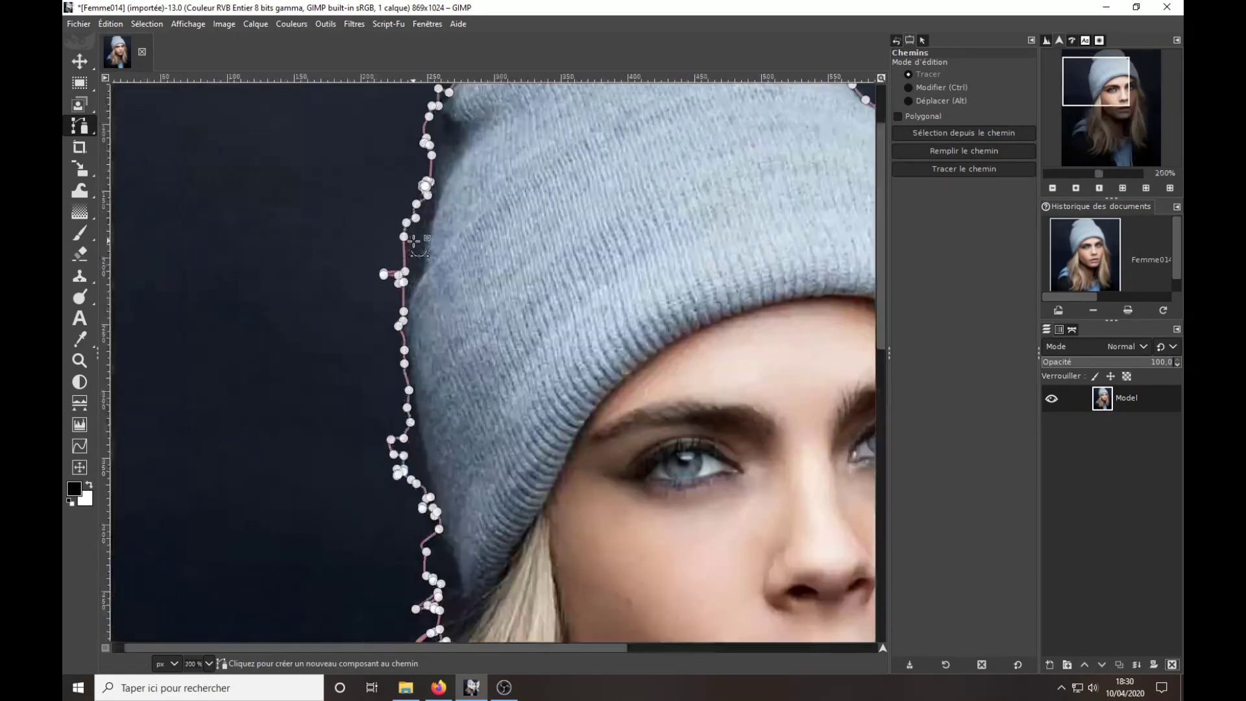
pyautogui.scroll(1, 414, 241)
pyautogui.scroll(1, 414, 241)
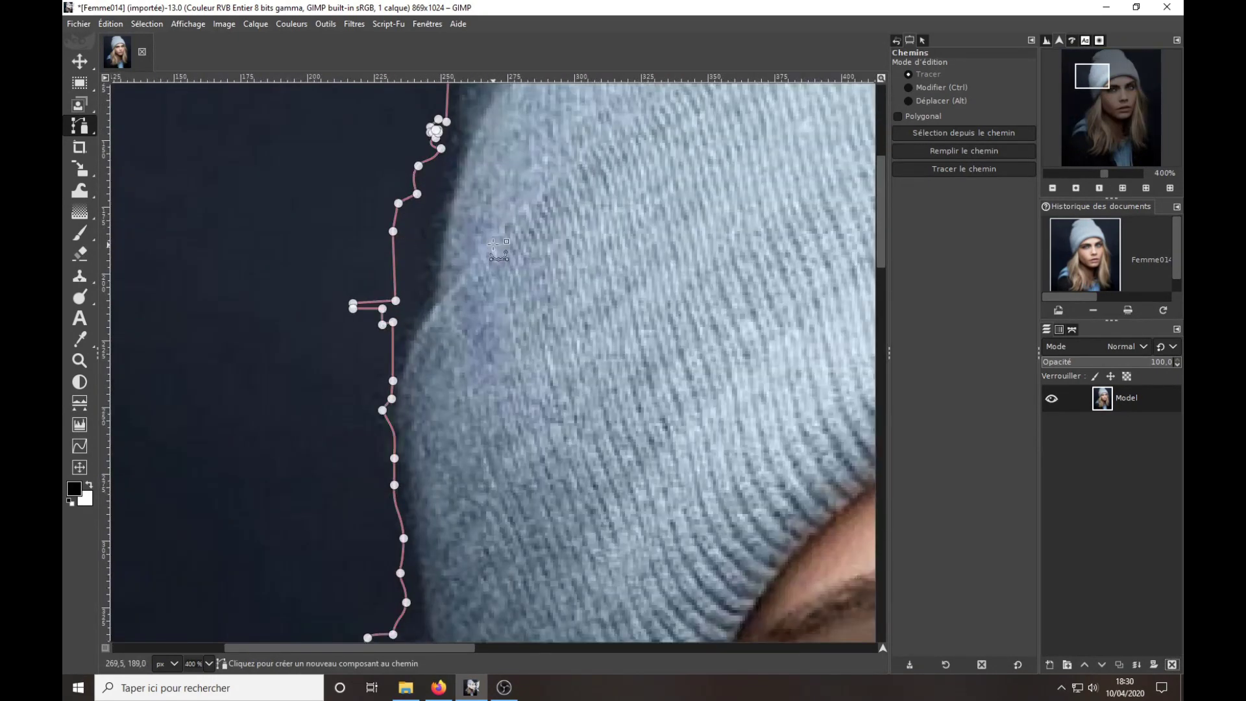
pyautogui.click(1072, 330)
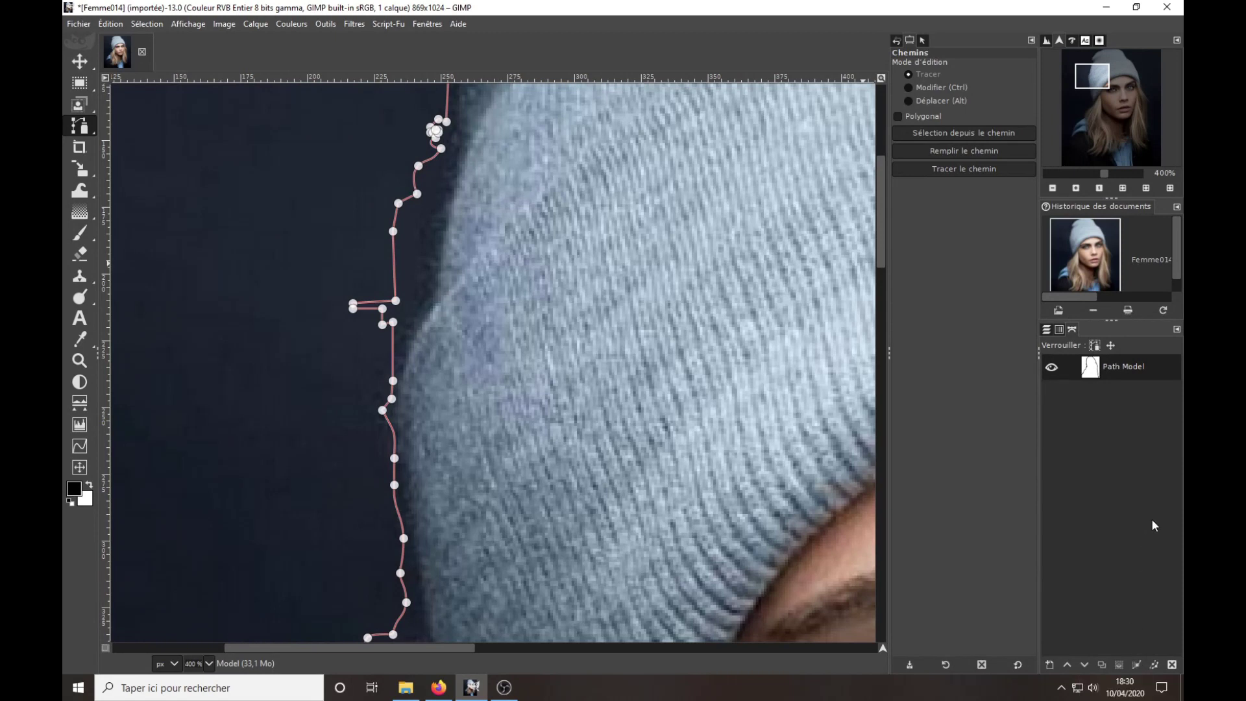
pyautogui.click(1050, 367)
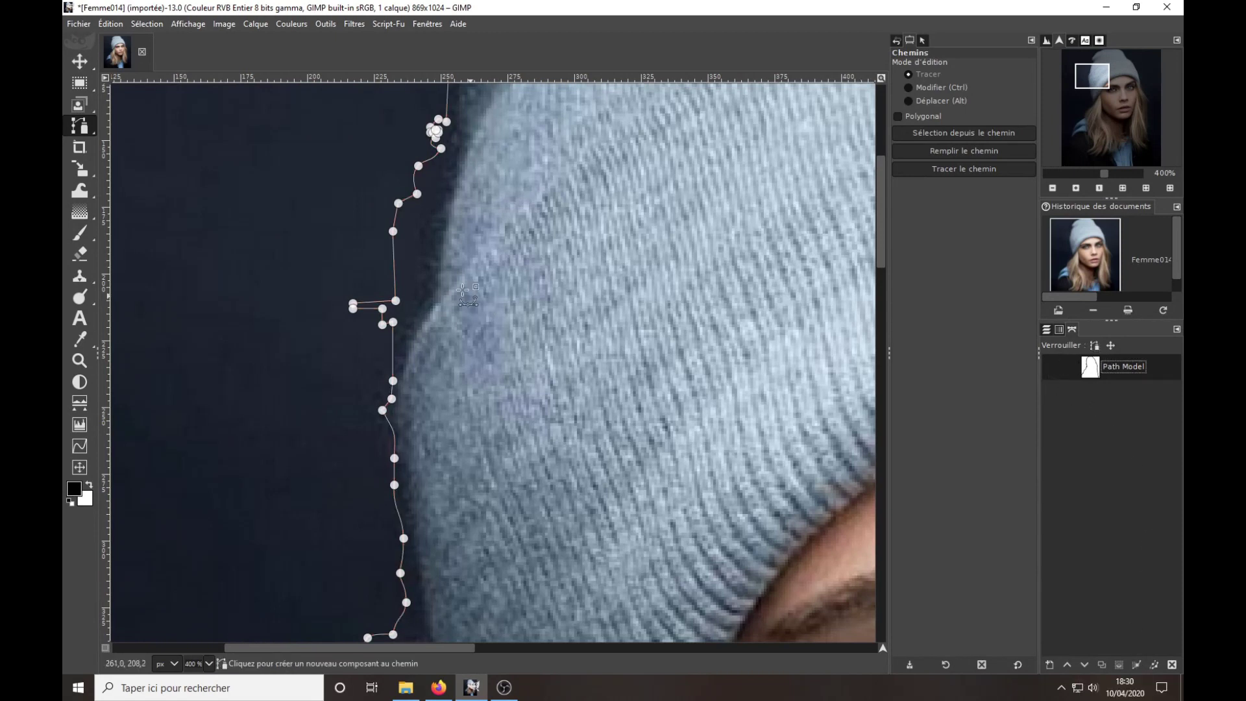
pyautogui.click(1047, 331)
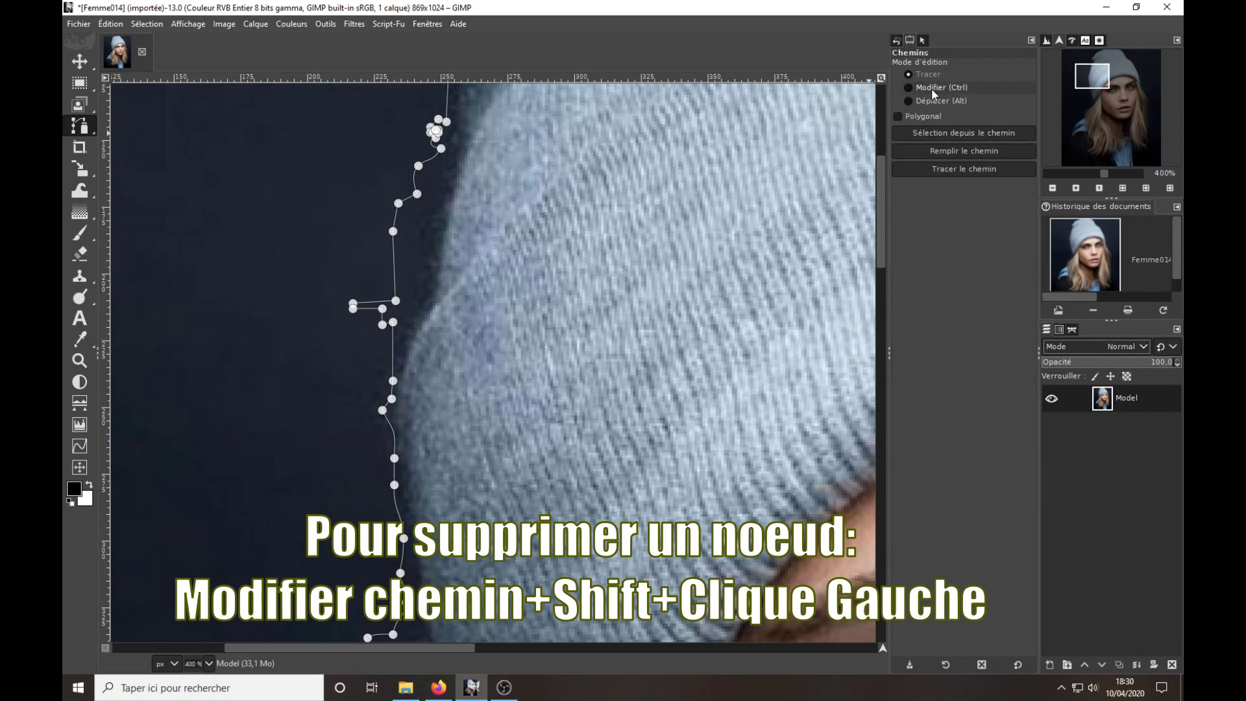
pyautogui.click(909, 87)
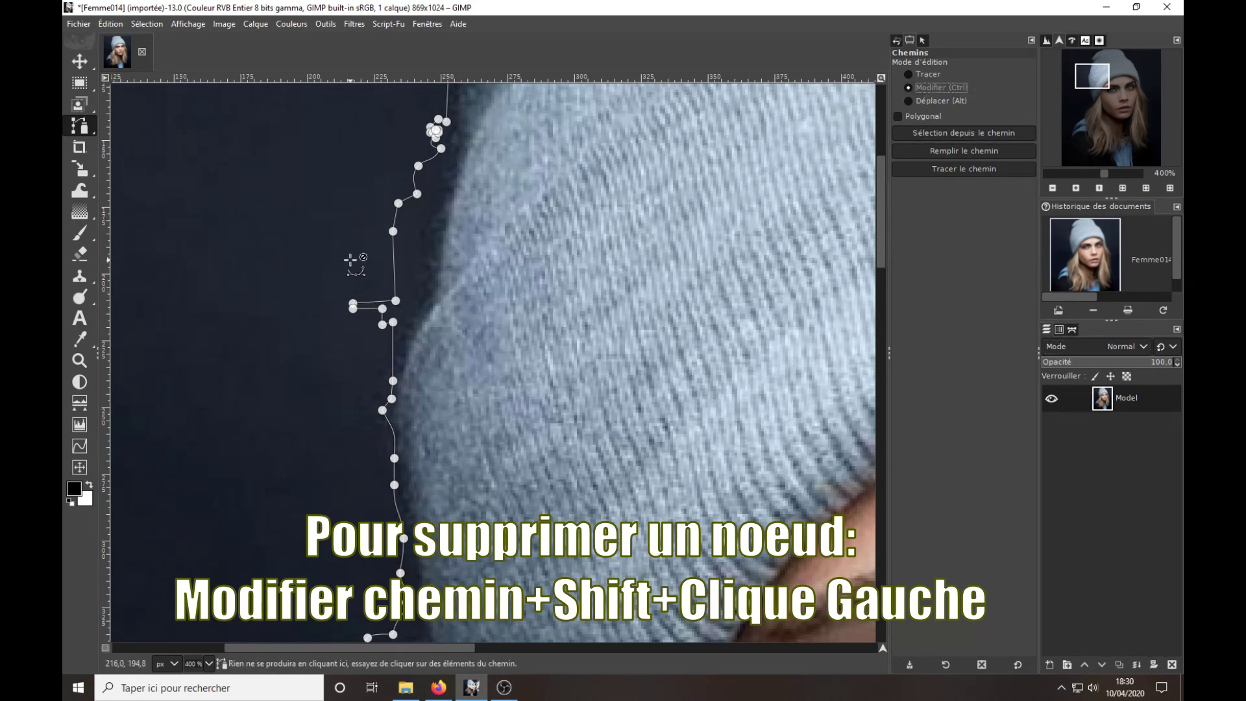
# Delete stray nodes on the hat outline and pull a node onto the beanie's edge.
pyautogui.keyDown('shift'); pyautogui.click(353, 304); pyautogui.keyUp('shift')
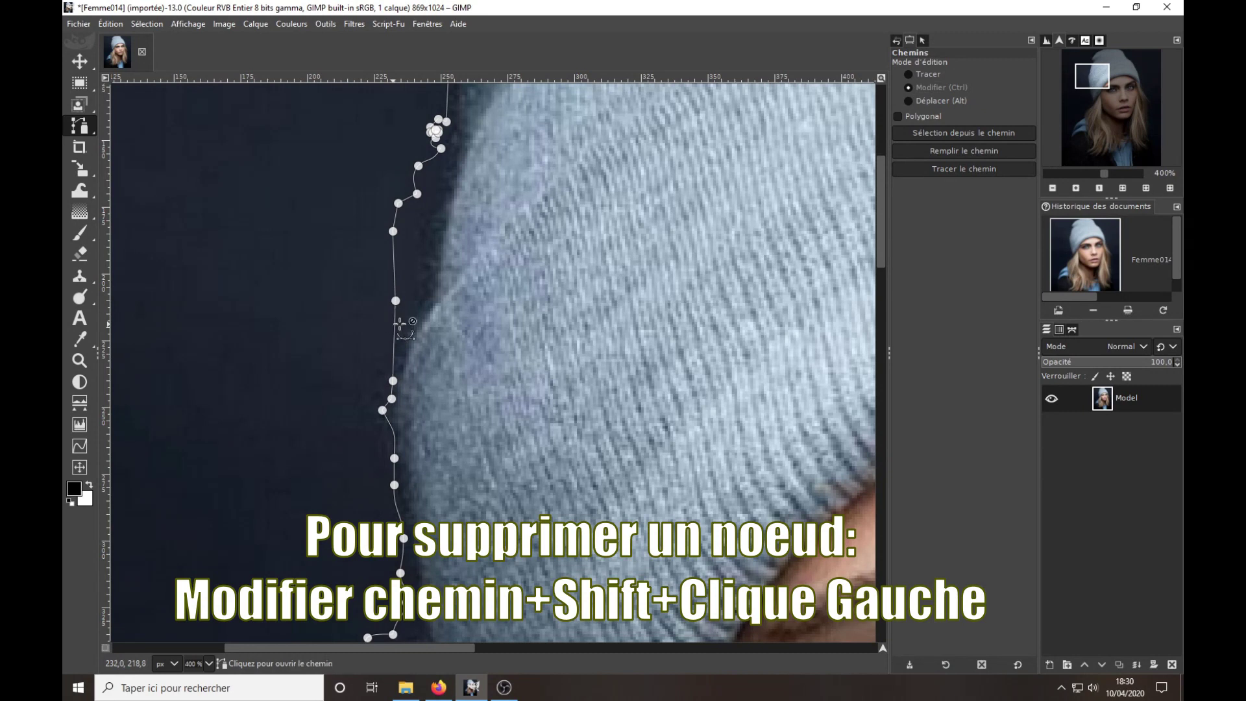
pyautogui.keyDown('shift'); pyautogui.click(398, 203); pyautogui.keyUp('shift')
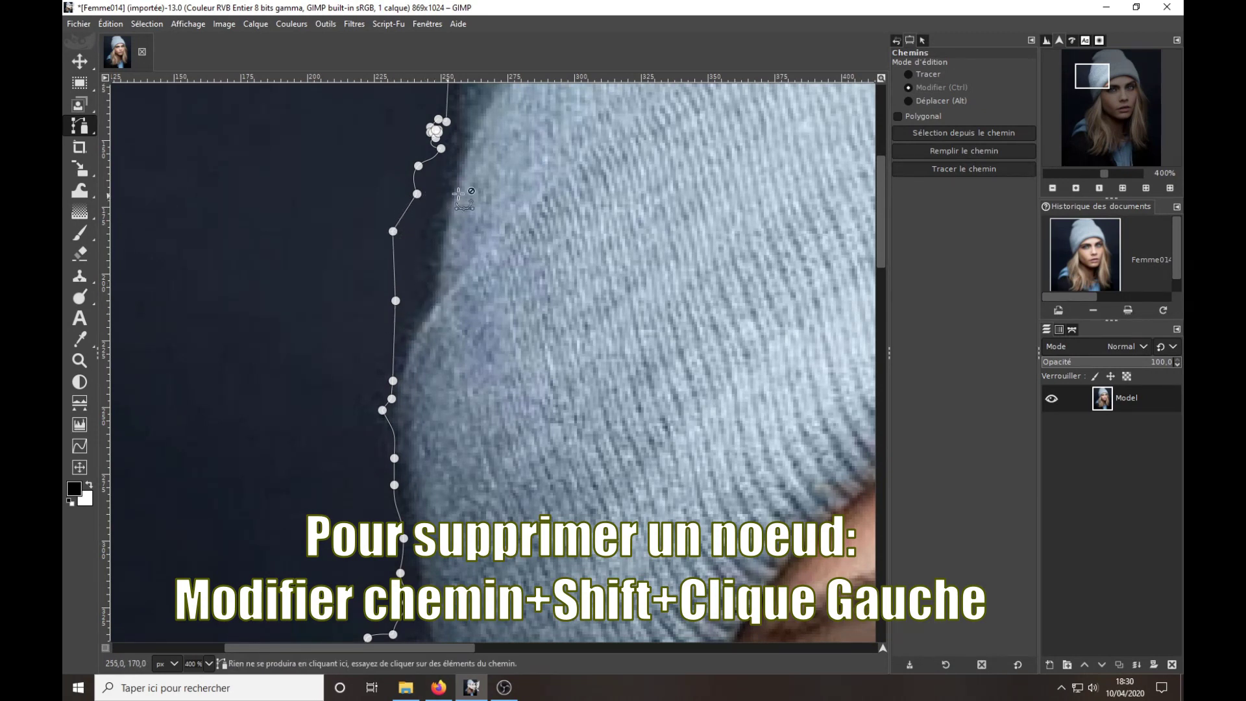
pyautogui.click(924, 76)
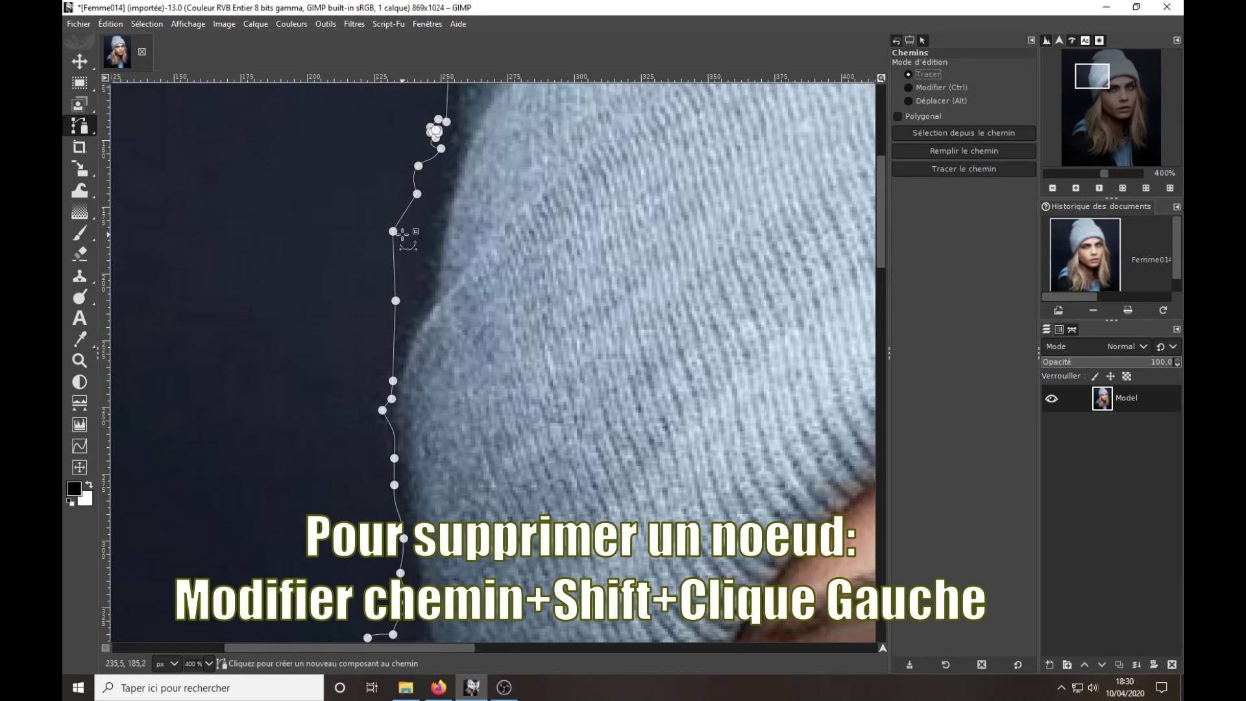
pyautogui.moveTo(393, 231); pyautogui.dragTo(430, 243)
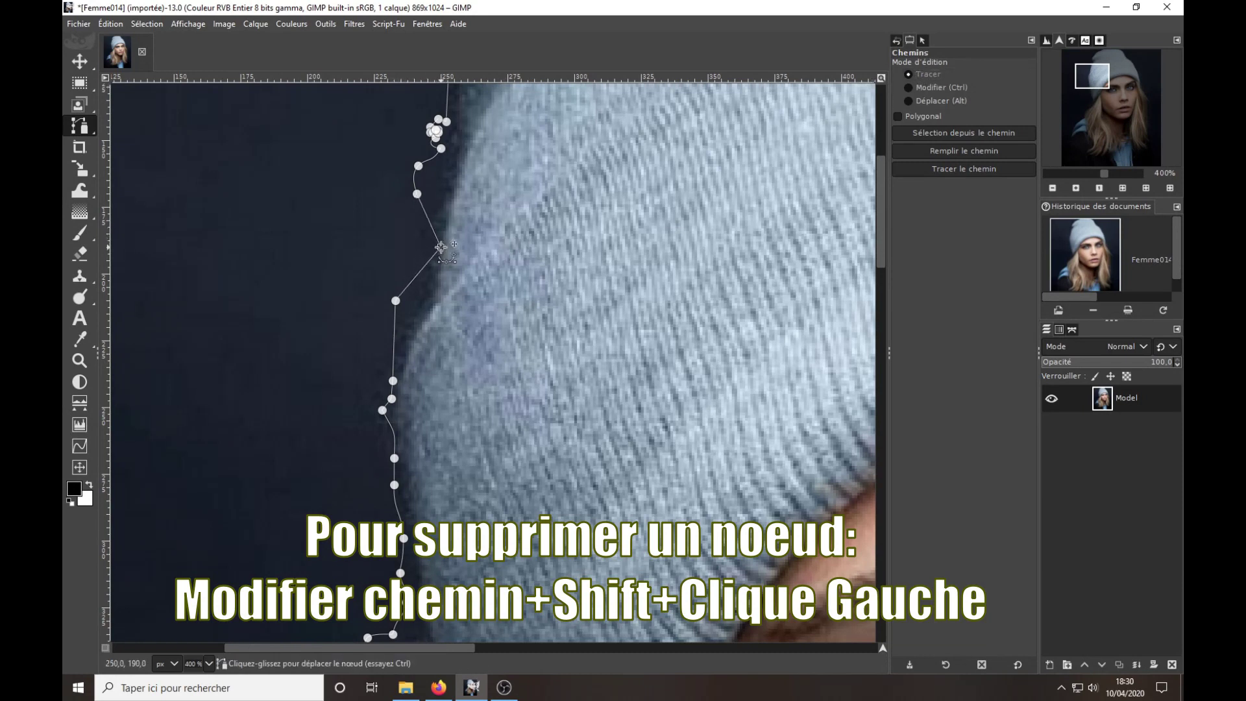
pyautogui.keyDown('shift'); pyautogui.click(395, 300); pyautogui.keyUp('shift')
# Delete the clustered stray nodes along the hat edge and bend the outline to follow it.
pyautogui.click(936, 102)
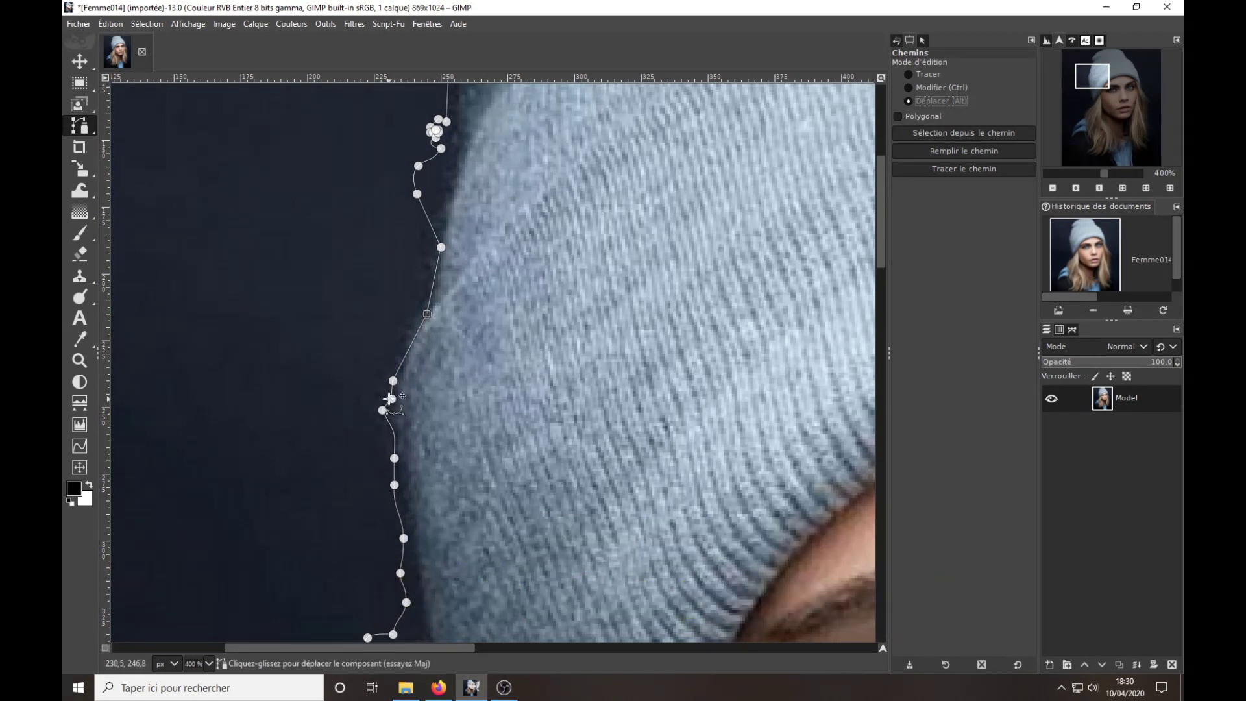
pyautogui.press('ctrl')
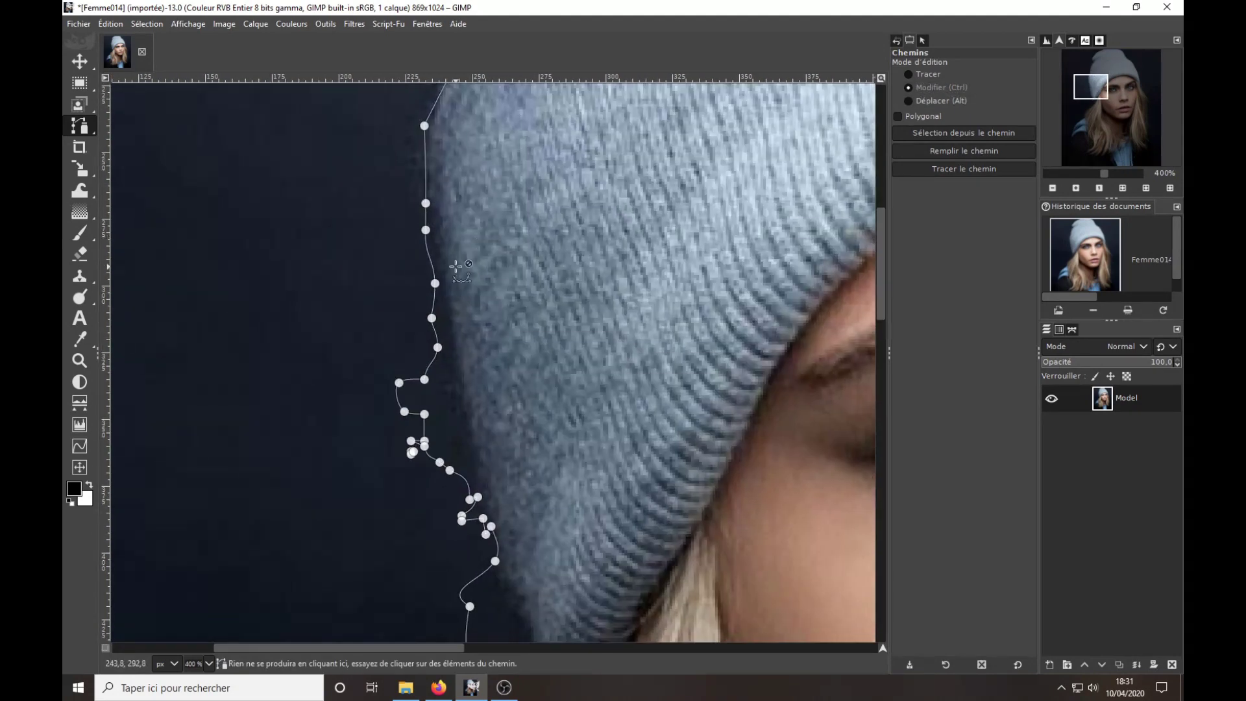
pyautogui.scroll(-5, 447, 499)
pyautogui.keyDown('ctrl'); pyautogui.click(399, 383); pyautogui.keyUp('ctrl')
pyautogui.keyDown('ctrl'); pyautogui.click(404, 412); pyautogui.keyUp('ctrl')
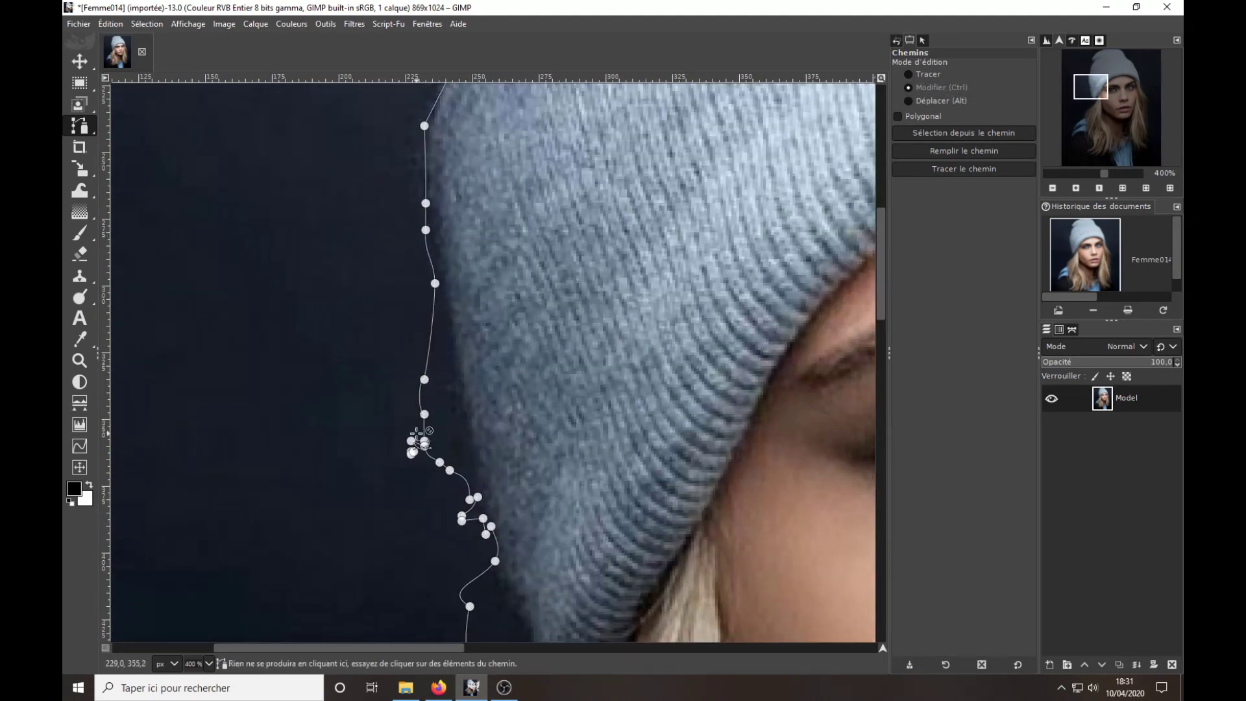
pyautogui.keyDown('ctrl'); pyautogui.click(411, 440); pyautogui.keyUp('ctrl')
pyautogui.keyDown('ctrl'); pyautogui.click(412, 453); pyautogui.keyUp('ctrl')
pyautogui.keyDown('ctrl'); pyautogui.click(470, 499); pyautogui.keyUp('ctrl')
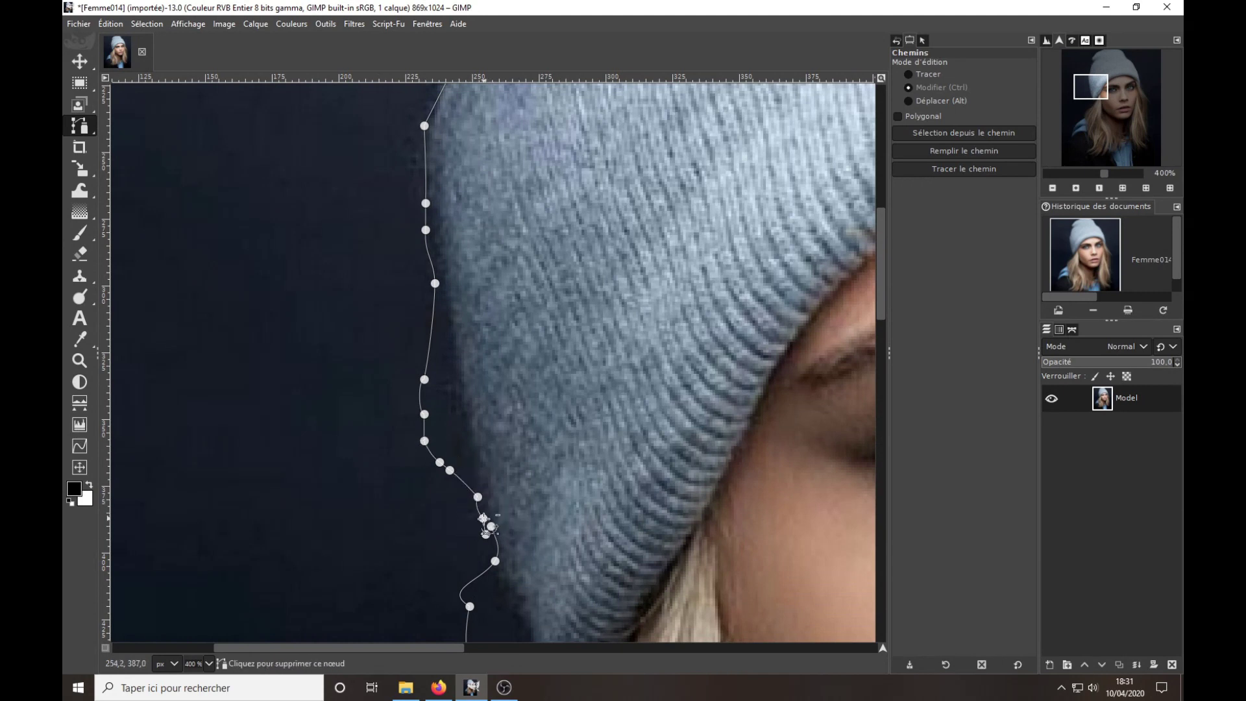
pyautogui.keyDown('ctrl'); pyautogui.click(478, 496); pyautogui.keyUp('ctrl')
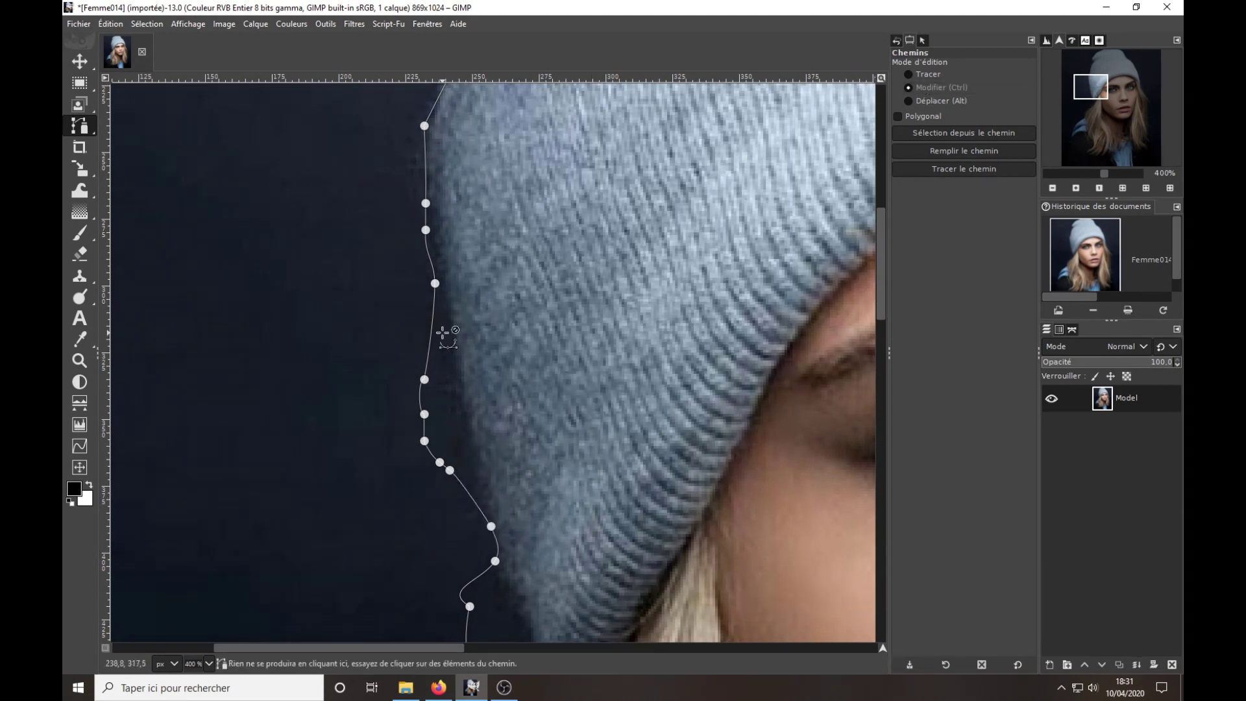
pyautogui.moveTo(443, 332); pyautogui.dragTo(455, 335)
pyautogui.moveTo(424, 379)
pyautogui.mouseDown()
pyautogui.moveTo(461, 382)
pyautogui.moveTo(461, 395)
pyautogui.mouseUp()
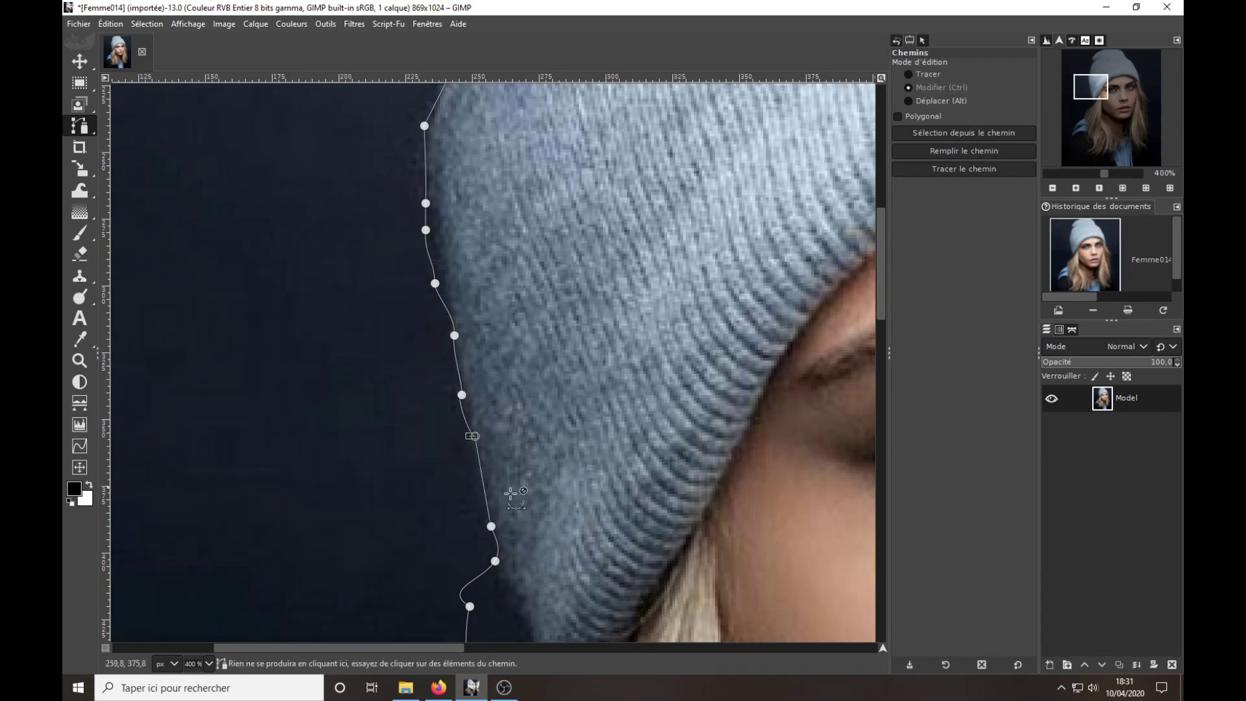
# Remove the runs of stray nodes along the hat's lower edge and beside the hair.
pyautogui.scroll(-5, 478, 288)
pyautogui.keyDown('ctrl'); pyautogui.keyDown('shift'); pyautogui.click(457, 307); pyautogui.keyUp('shift'); pyautogui.keyUp('ctrl')
pyautogui.keyDown('ctrl'); pyautogui.keyDown('shift'); pyautogui.click(457, 356); pyautogui.keyUp('shift'); pyautogui.keyUp('ctrl')
pyautogui.keyDown('ctrl'); pyautogui.keyDown('shift'); pyautogui.click(487, 371); pyautogui.keyUp('shift'); pyautogui.keyUp('ctrl')
pyautogui.keyDown('ctrl'); pyautogui.keyDown('shift'); pyautogui.click(436, 422); pyautogui.keyUp('shift'); pyautogui.keyUp('ctrl')
pyautogui.keyDown('ctrl'); pyautogui.keyDown('shift'); pyautogui.click(459, 414); pyautogui.keyUp('shift'); pyautogui.keyUp('ctrl')
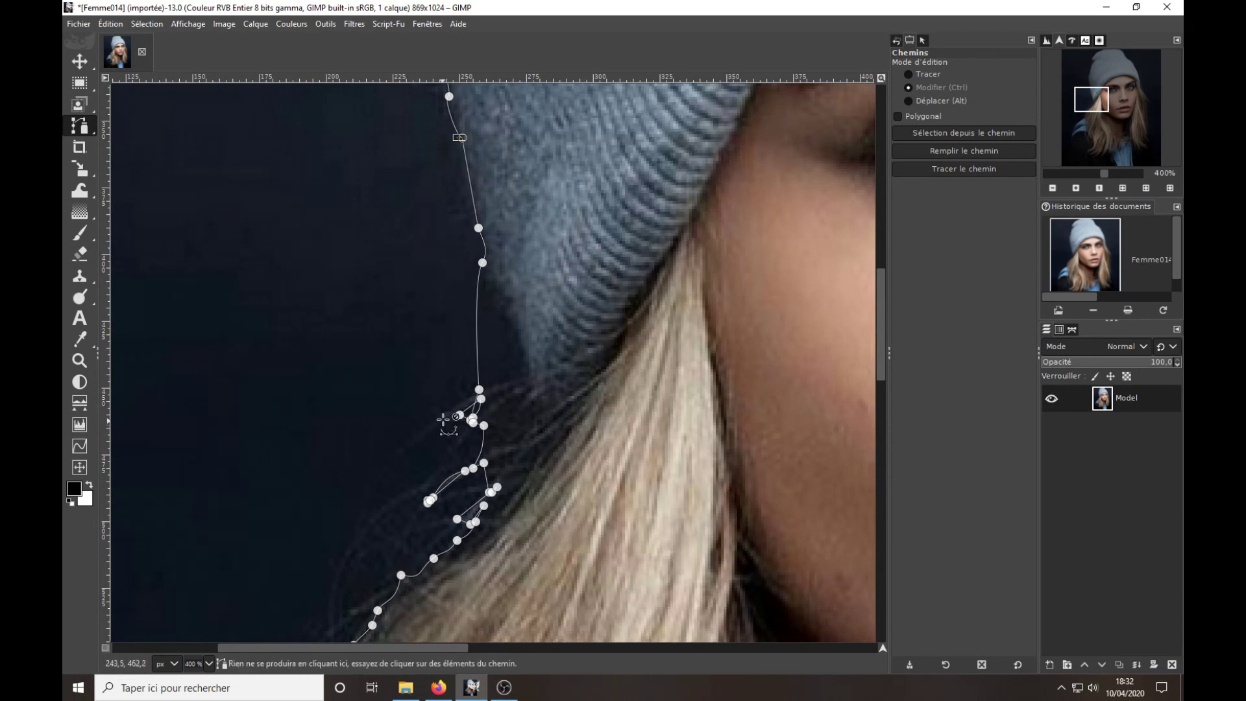
pyautogui.keyDown('ctrl'); pyautogui.keyDown('shift'); pyautogui.click(471, 419); pyautogui.keyUp('shift'); pyautogui.keyUp('ctrl')
pyautogui.keyDown('ctrl'); pyautogui.keyDown('shift'); pyautogui.click(429, 501); pyautogui.keyUp('shift'); pyautogui.keyUp('ctrl')
pyautogui.keyDown('ctrl'); pyautogui.keyDown('shift'); pyautogui.click(465, 471); pyautogui.keyUp('shift'); pyautogui.keyUp('ctrl')
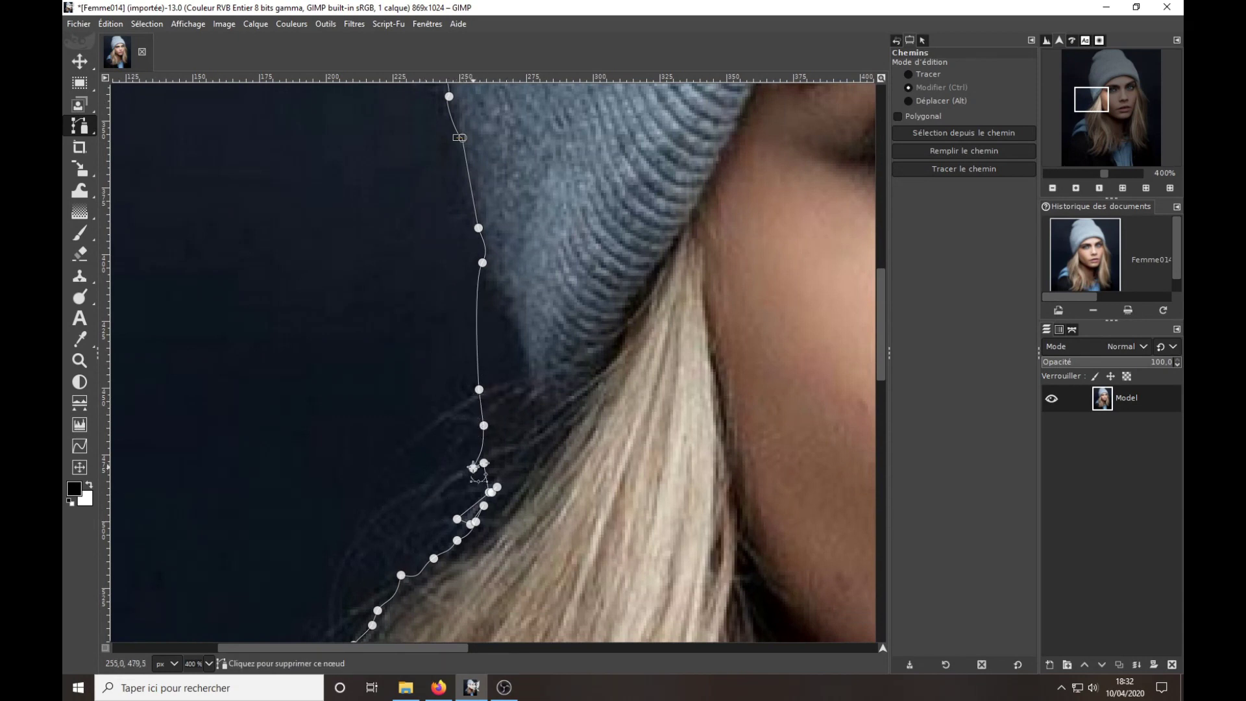
pyautogui.keyDown('ctrl'); pyautogui.keyDown('shift'); pyautogui.click(491, 492); pyautogui.keyUp('shift'); pyautogui.keyUp('ctrl')
pyautogui.keyDown('ctrl'); pyautogui.keyDown('shift'); pyautogui.click(484, 505); pyautogui.keyUp('shift'); pyautogui.keyUp('ctrl')
pyautogui.keyDown('ctrl'); pyautogui.keyDown('shift'); pyautogui.click(476, 521); pyautogui.keyUp('shift'); pyautogui.keyUp('ctrl')
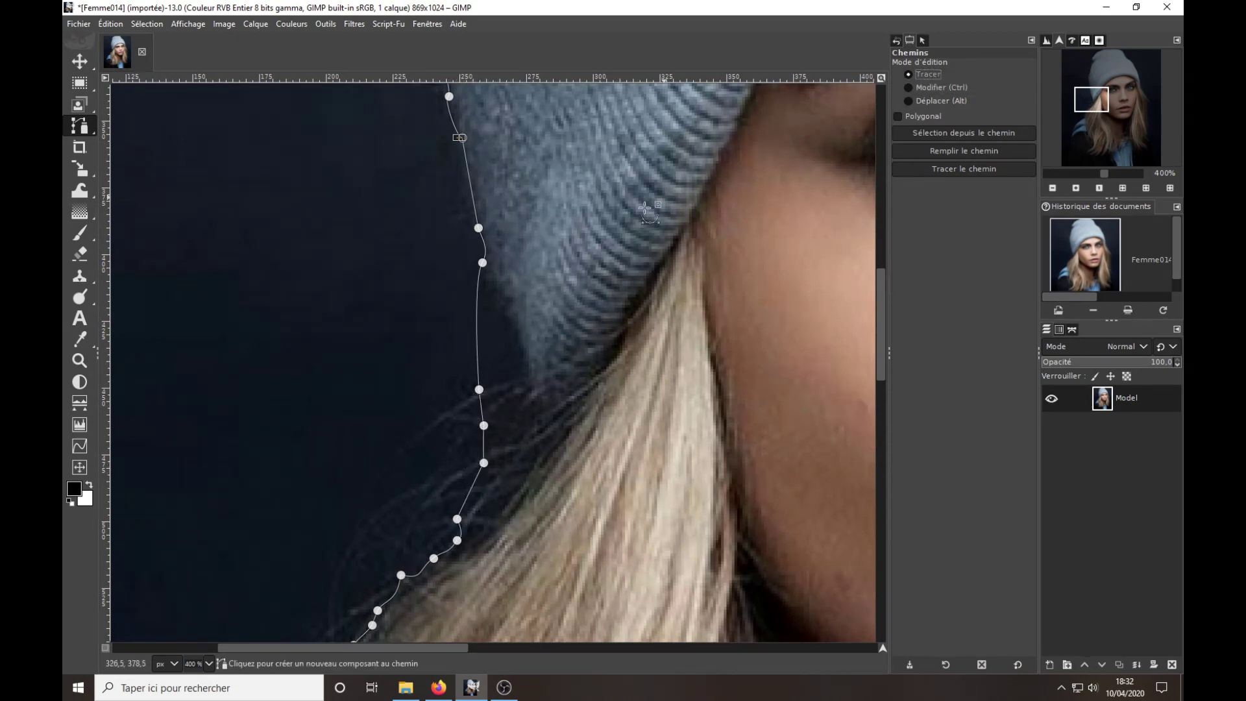
# Curve the outline outward along the hat and move nodes onto the edge below its corner.
pyautogui.moveTo(480, 362); pyautogui.dragTo(527, 353)
pyautogui.moveTo(483, 263)
pyautogui.mouseDown()
pyautogui.moveTo(475, 196)
pyautogui.moveTo(493, 263)
pyautogui.mouseUp()
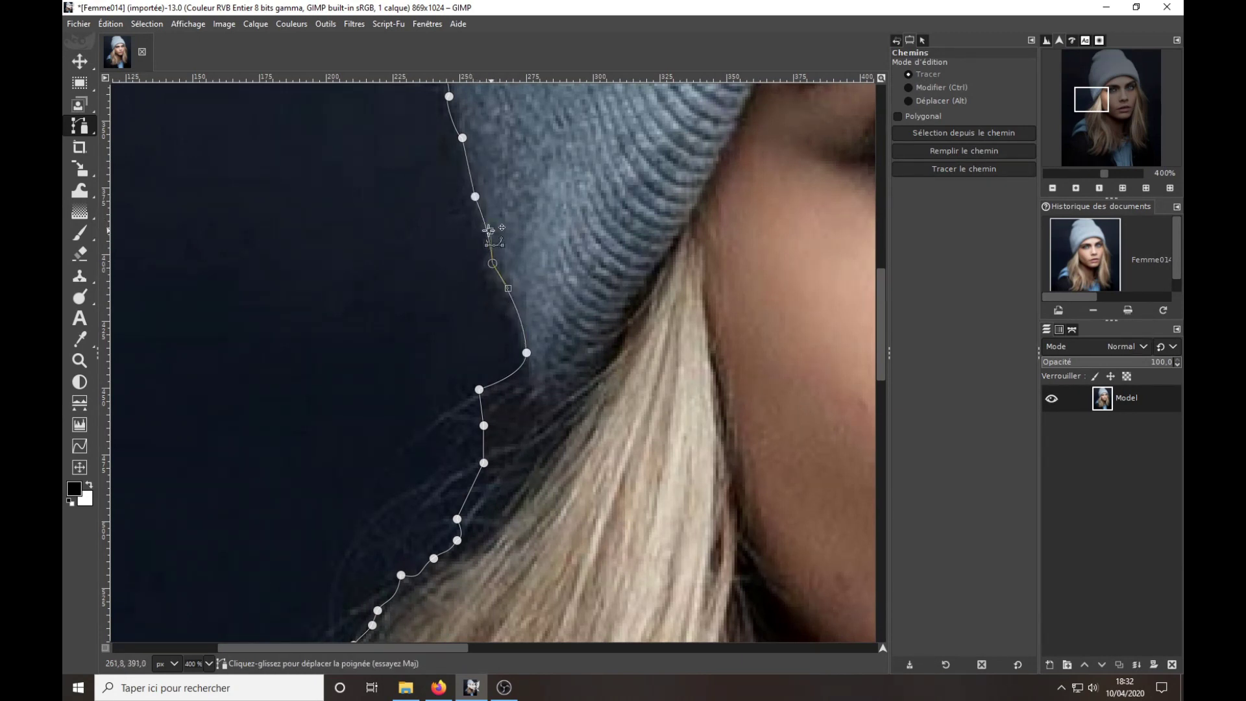
pyautogui.moveTo(479, 390)
pyautogui.mouseDown()
pyautogui.moveTo(519, 407)
pyautogui.moveTo(543, 467)
pyautogui.moveTo(487, 556)
pyautogui.mouseUp()
pyautogui.moveTo(457, 540); pyautogui.dragTo(458, 565)
pyautogui.scroll(-5, 777, 232)
pyautogui.hscroll(-3, 777, 233)
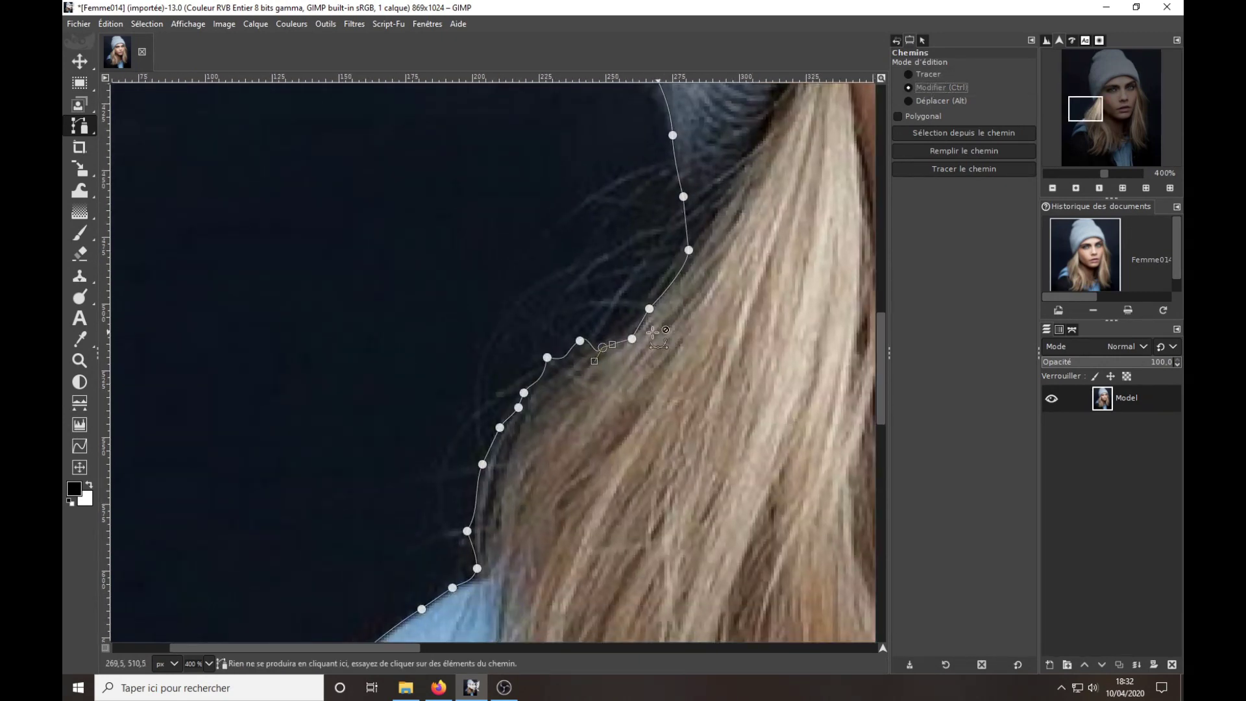
# Delete redundant nodes along the hair and the cluster of stray collar nodes.
pyautogui.keyDown('ctrl'); pyautogui.keyDown('shift'); pyautogui.click(580, 340); pyautogui.keyUp('shift'); pyautogui.keyUp('ctrl')
pyautogui.keyDown('ctrl'); pyautogui.keyDown('shift'); pyautogui.click(468, 531); pyautogui.keyUp('shift'); pyautogui.keyUp('ctrl')
pyautogui.scroll(-5, 471, 537)
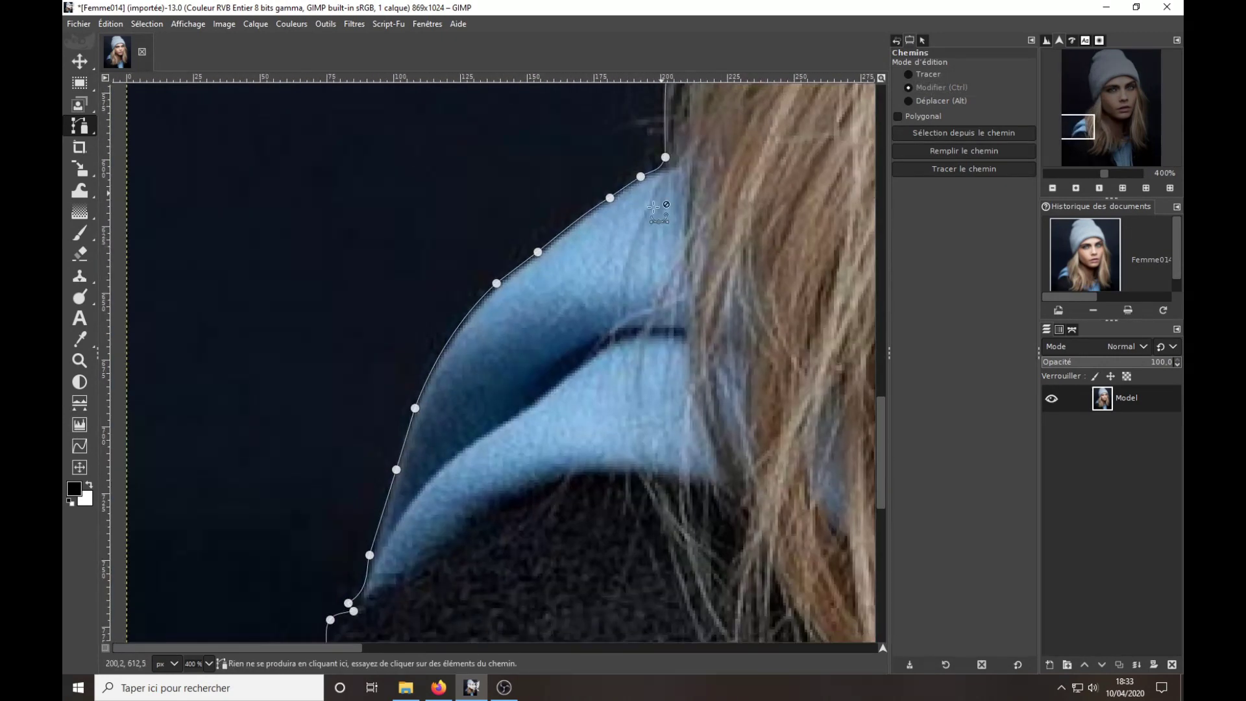
pyautogui.hscroll(-3, 454, 493)
pyautogui.keyDown('ctrl'); pyautogui.keyDown('shift'); pyautogui.click(381, 466); pyautogui.keyUp('shift'); pyautogui.keyUp('ctrl')
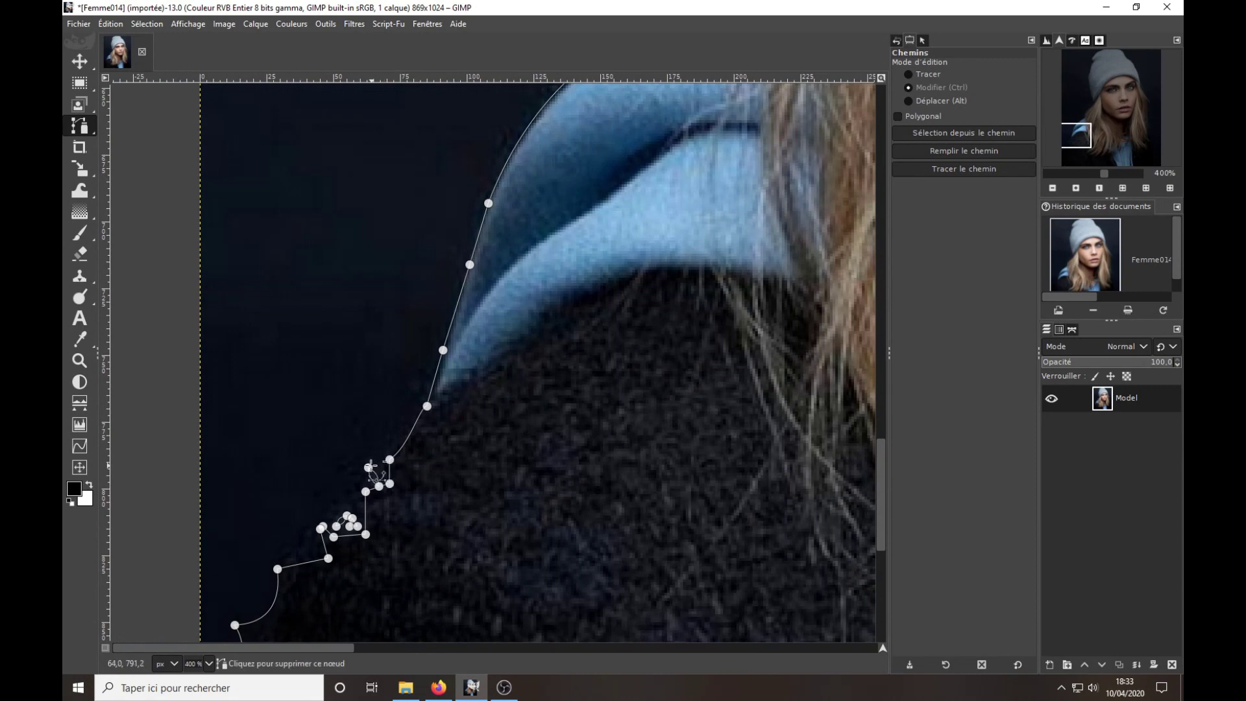
pyautogui.keyDown('ctrl'); pyautogui.keyDown('shift'); pyautogui.click(366, 491); pyautogui.keyUp('shift'); pyautogui.keyUp('ctrl')
pyautogui.keyDown('ctrl'); pyautogui.keyDown('shift'); pyautogui.click(357, 527); pyautogui.keyUp('shift'); pyautogui.keyUp('ctrl')
pyautogui.keyDown('ctrl'); pyautogui.keyDown('shift'); pyautogui.click(352, 518); pyautogui.keyUp('shift'); pyautogui.keyUp('ctrl')
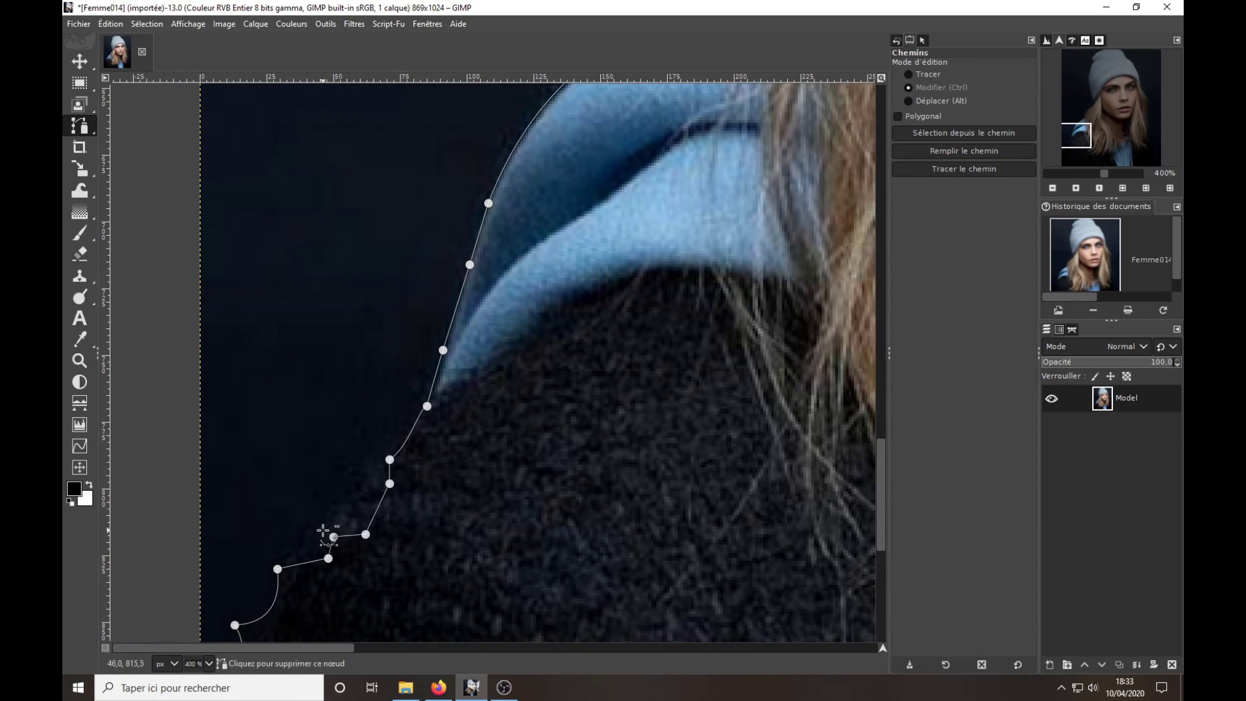
pyautogui.keyDown('ctrl'); pyautogui.keyDown('shift'); pyautogui.click(322, 527); pyautogui.keyUp('shift'); pyautogui.keyUp('ctrl')
# Delete the stray nodes on the lower right-side outline.
pyautogui.scroll(-5, 333, 513)
pyautogui.scroll(-3, 292, 361)
pyautogui.hscroll(10, 236, 262)
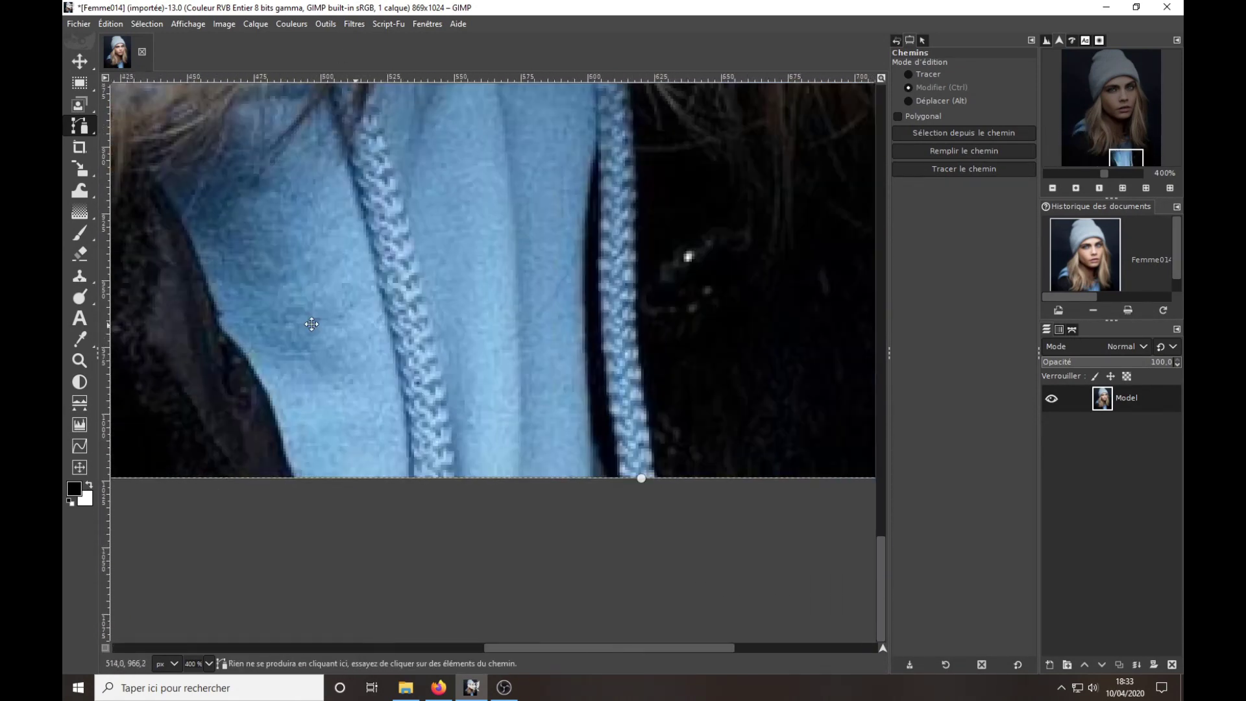
pyautogui.hscroll(10, 648, 421)
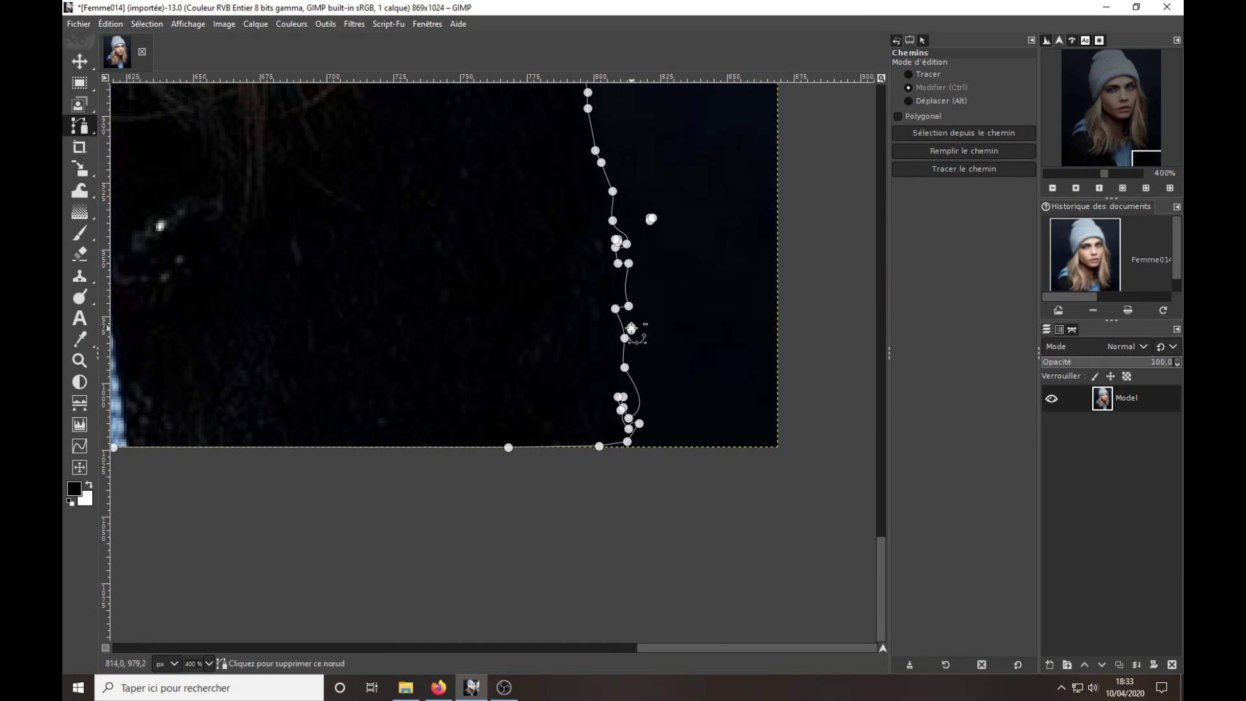
pyautogui.keyDown('ctrl'); pyautogui.keyDown('shift'); pyautogui.click(629, 428); pyautogui.keyUp('shift'); pyautogui.keyUp('ctrl')
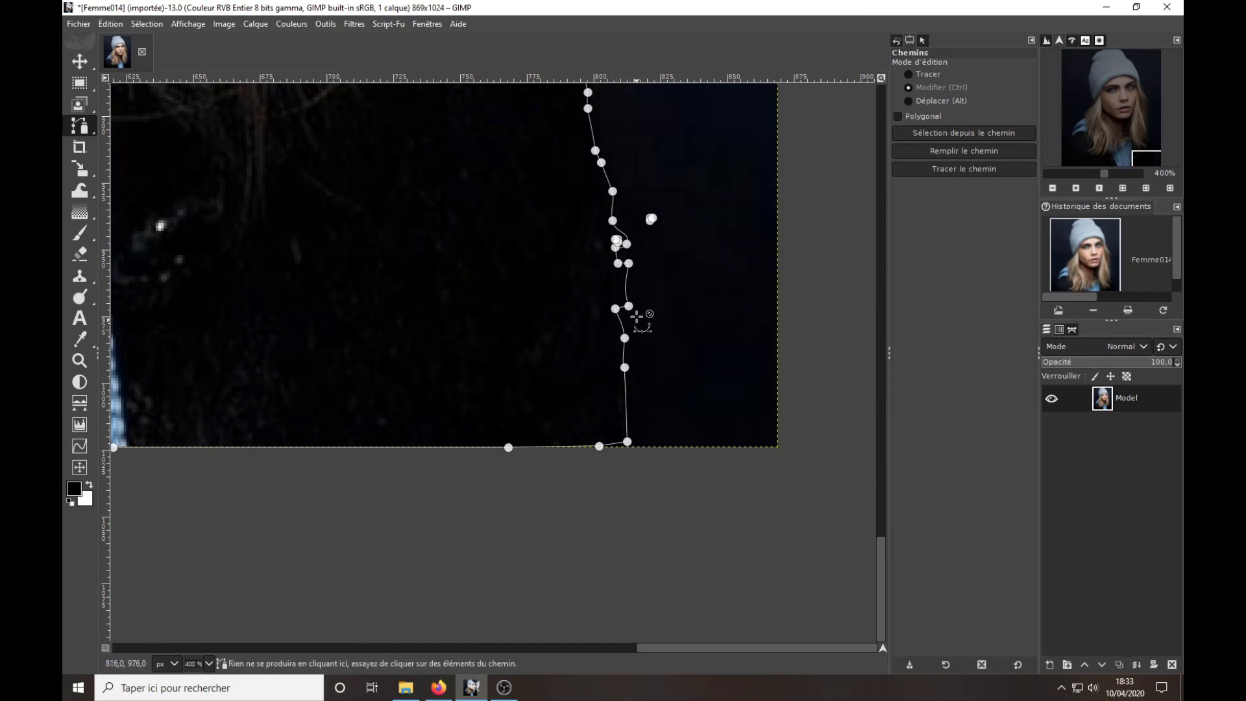
pyautogui.keyDown('ctrl'); pyautogui.keyDown('shift'); pyautogui.click(621, 254); pyautogui.keyUp('shift'); pyautogui.keyUp('ctrl')
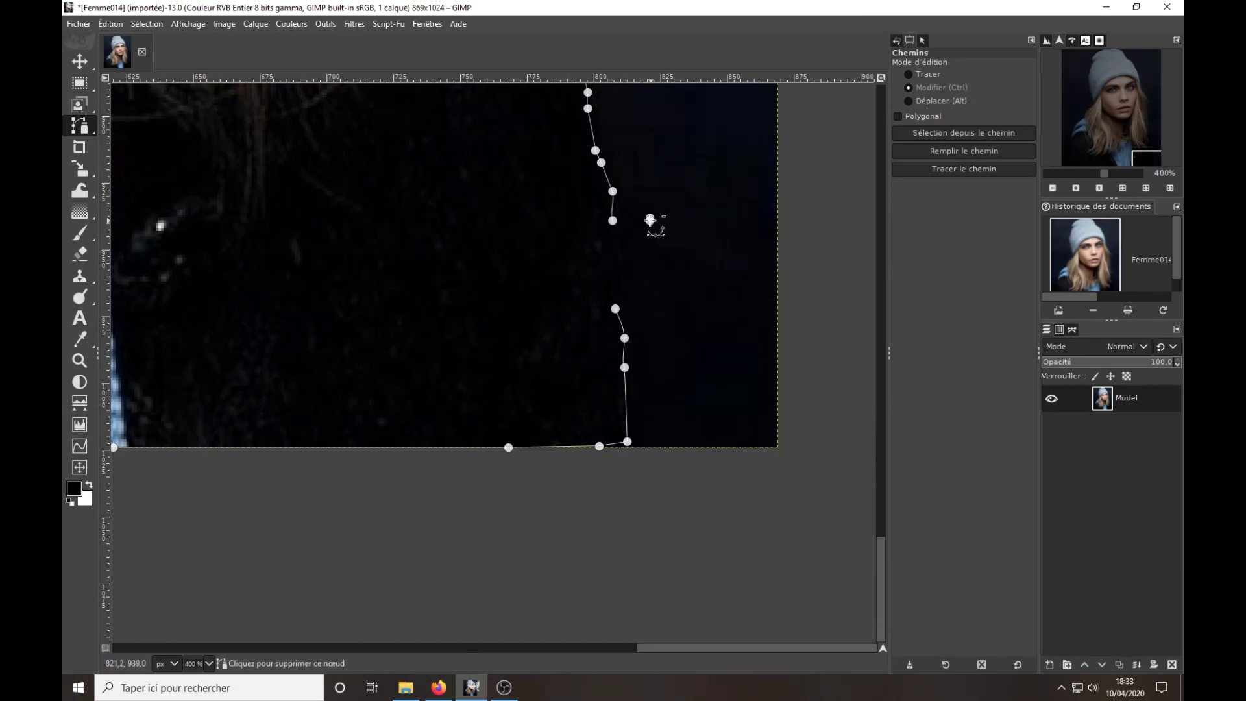
pyautogui.click(612, 221)
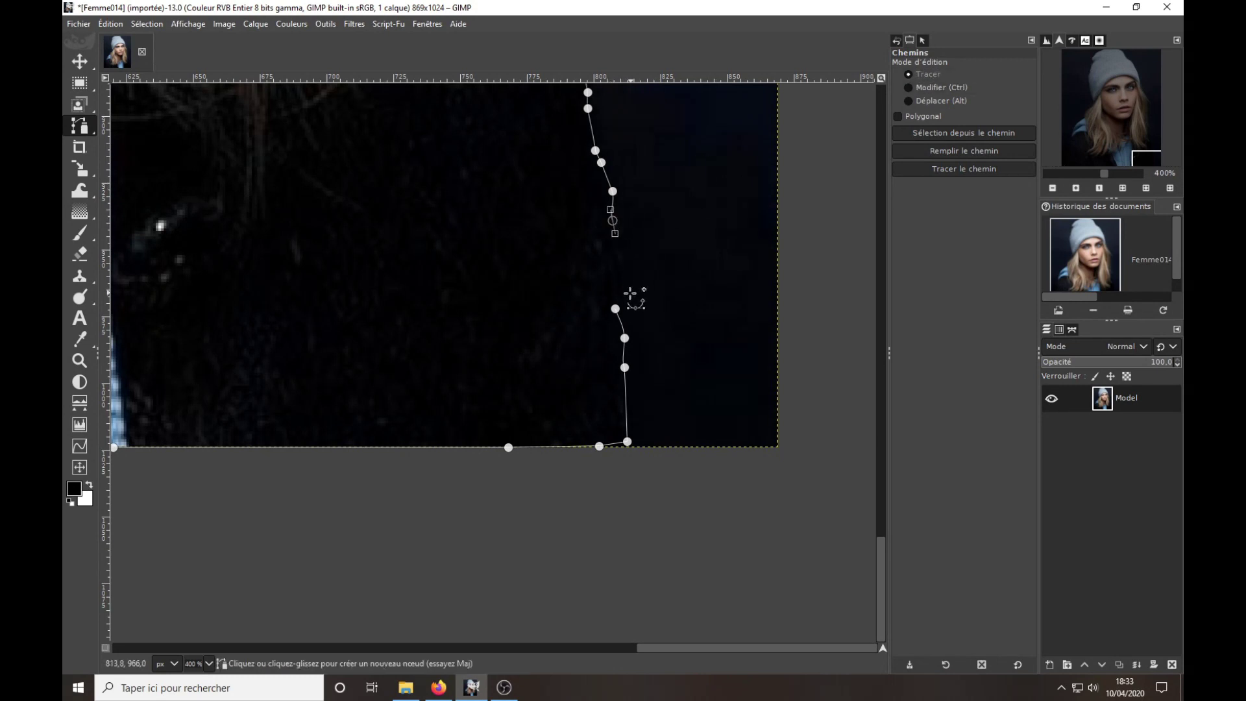
pyautogui.click(905, 88)
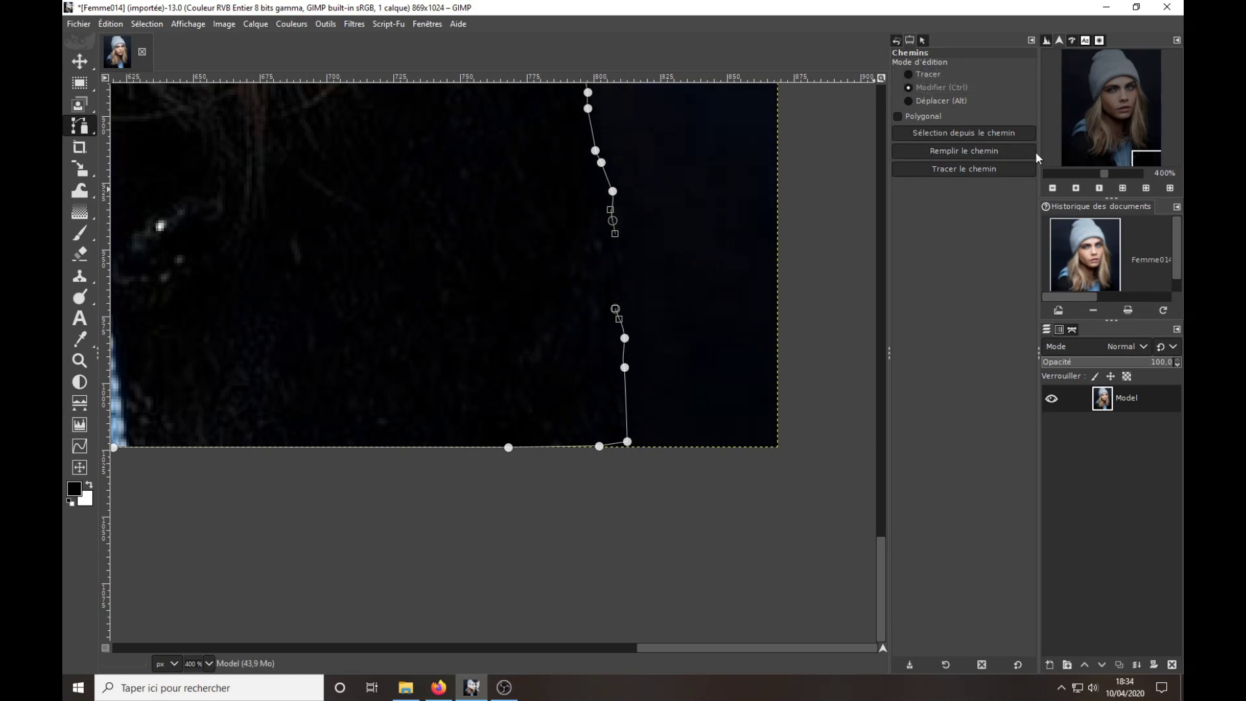
# Delete excess nodes on the right hair outline and join the loose end to the lower anchor.
pyautogui.scroll(5, 880, 556)
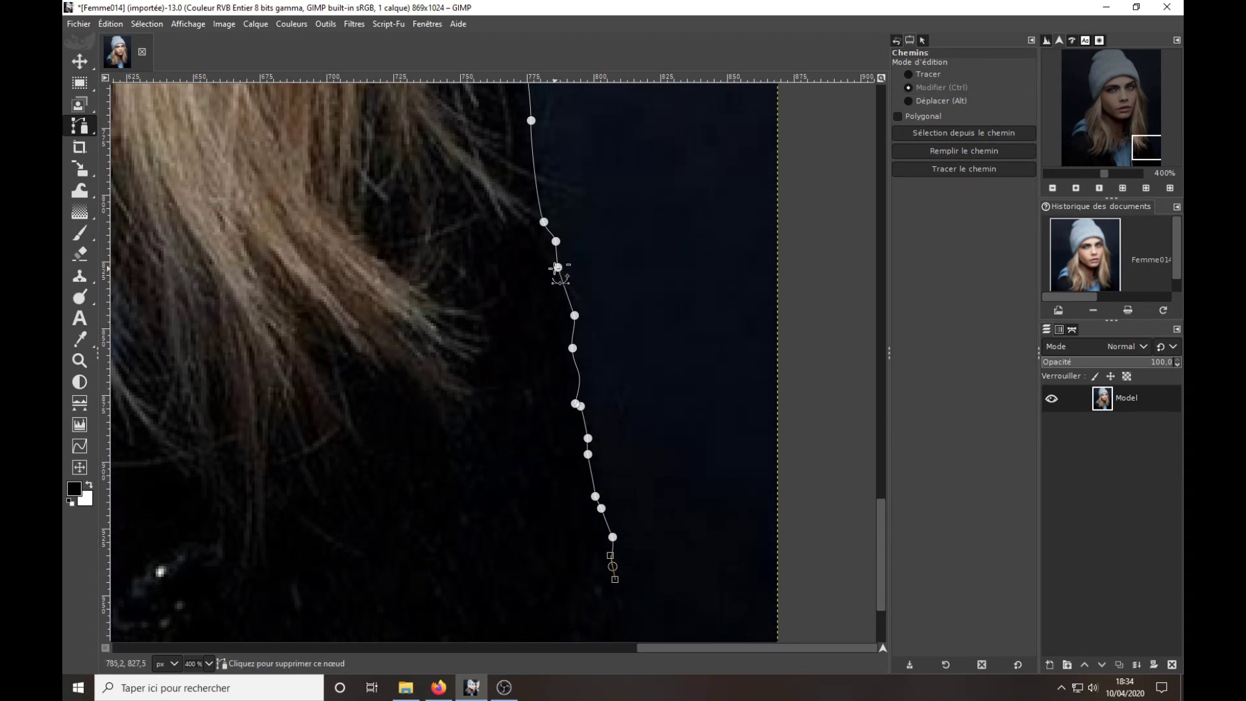
pyautogui.keyDown('ctrl'); pyautogui.keyDown('shift'); pyautogui.click(543, 222); pyautogui.keyUp('shift'); pyautogui.keyUp('ctrl')
pyautogui.keyDown('ctrl'); pyautogui.keyDown('shift'); pyautogui.click(581, 406); pyautogui.keyUp('shift'); pyautogui.keyUp('ctrl')
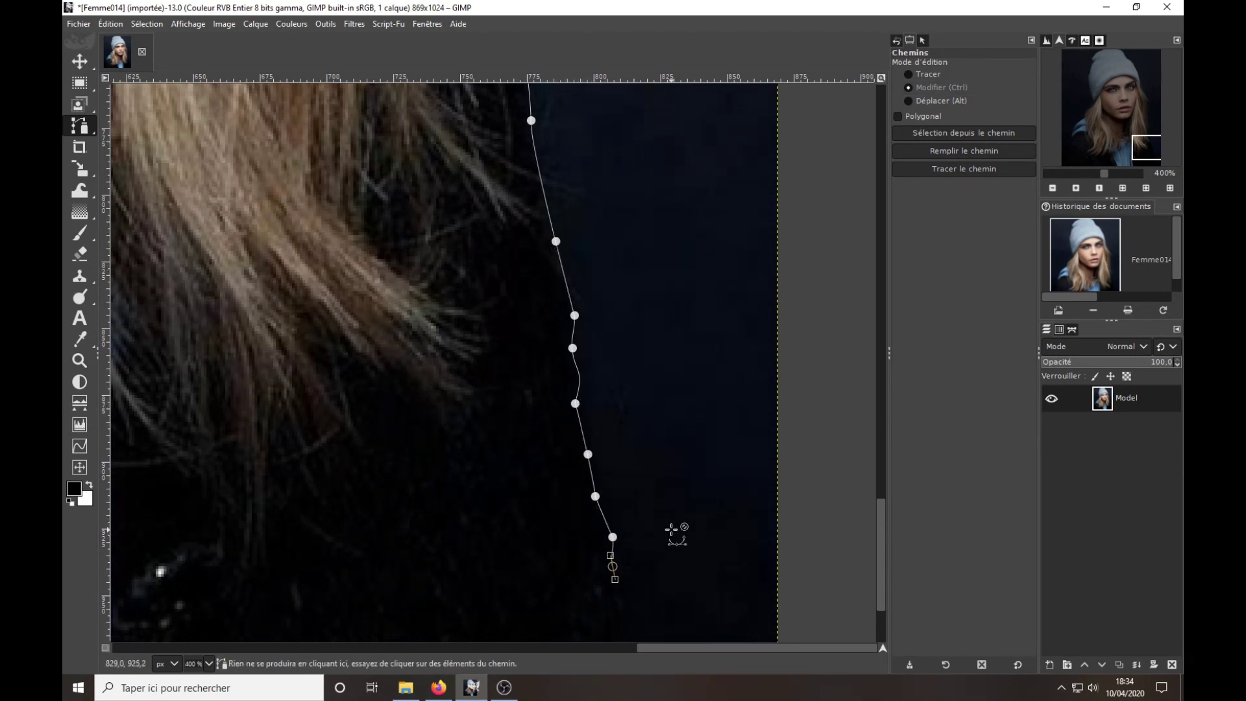
pyautogui.scroll(-3, 689, 541)
pyautogui.keyDown('ctrl'); pyautogui.keyDown('shift'); pyautogui.click(589, 425); pyautogui.keyUp('shift'); pyautogui.keyUp('ctrl')
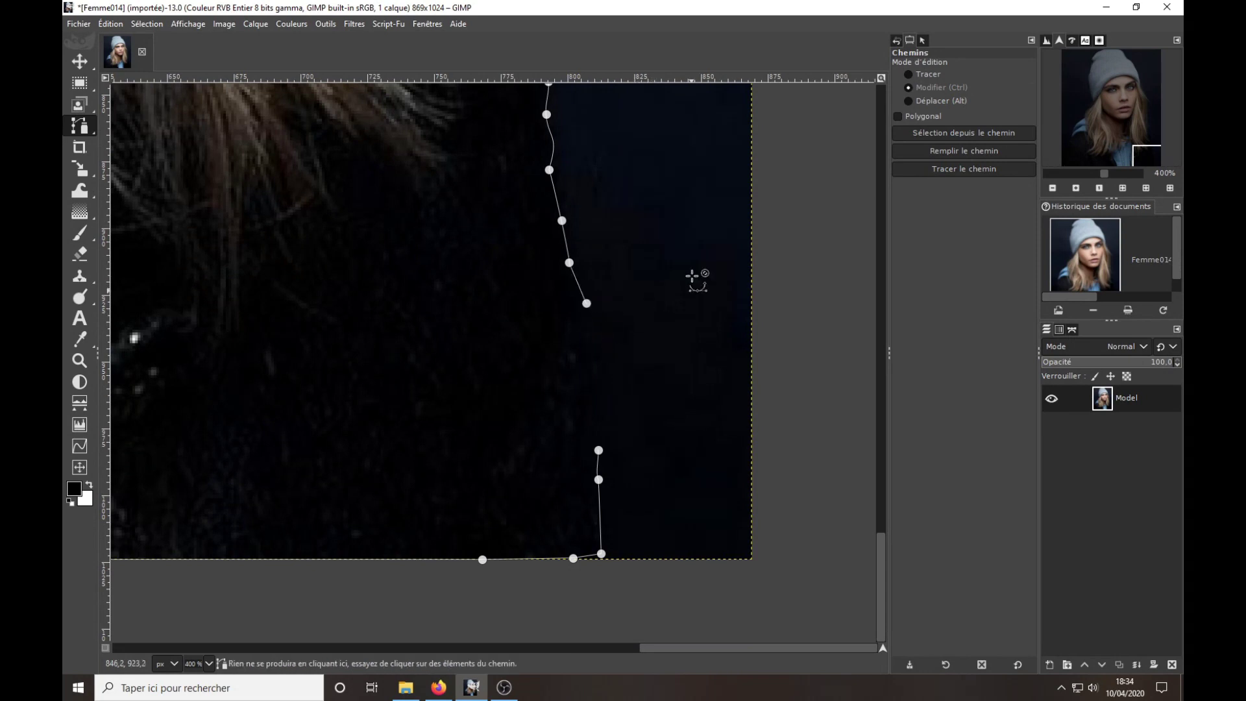
pyautogui.click(586, 303)
pyautogui.keyDown('ctrl'); pyautogui.click(598, 450); pyautogui.keyUp('ctrl')
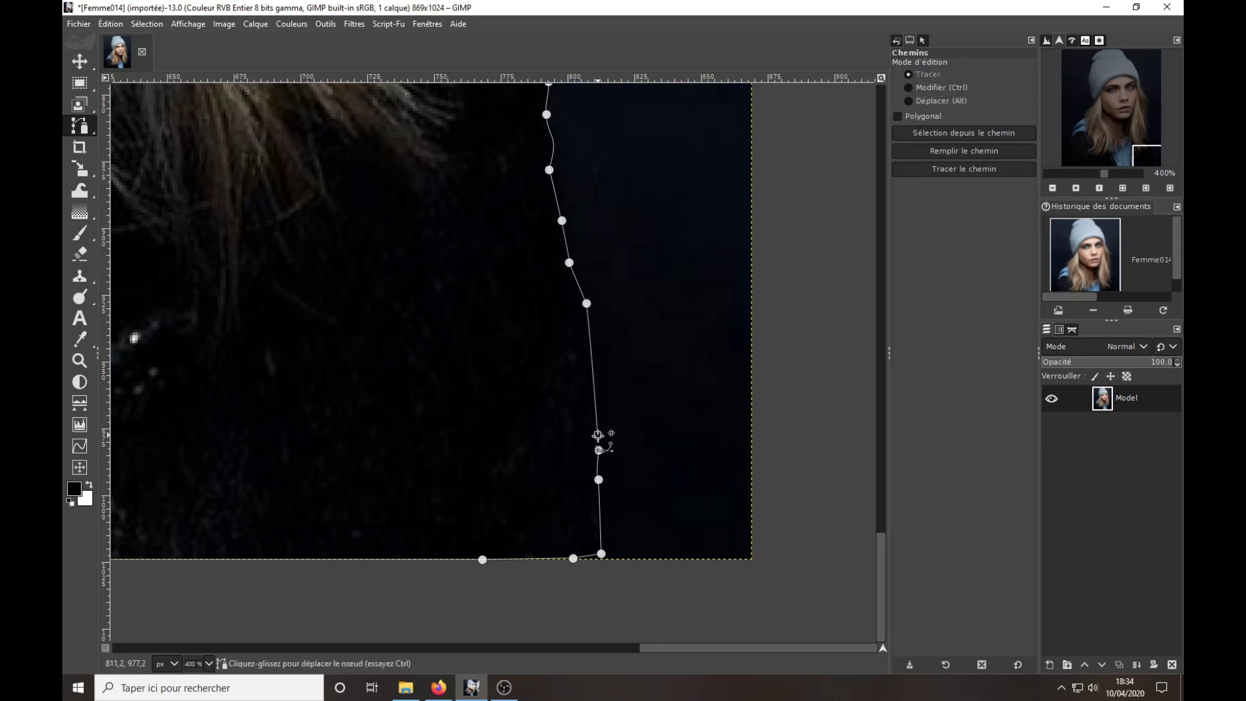
# Remove an unneeded anchor higher up the hair outline.
pyautogui.scroll(4, 671, 241)
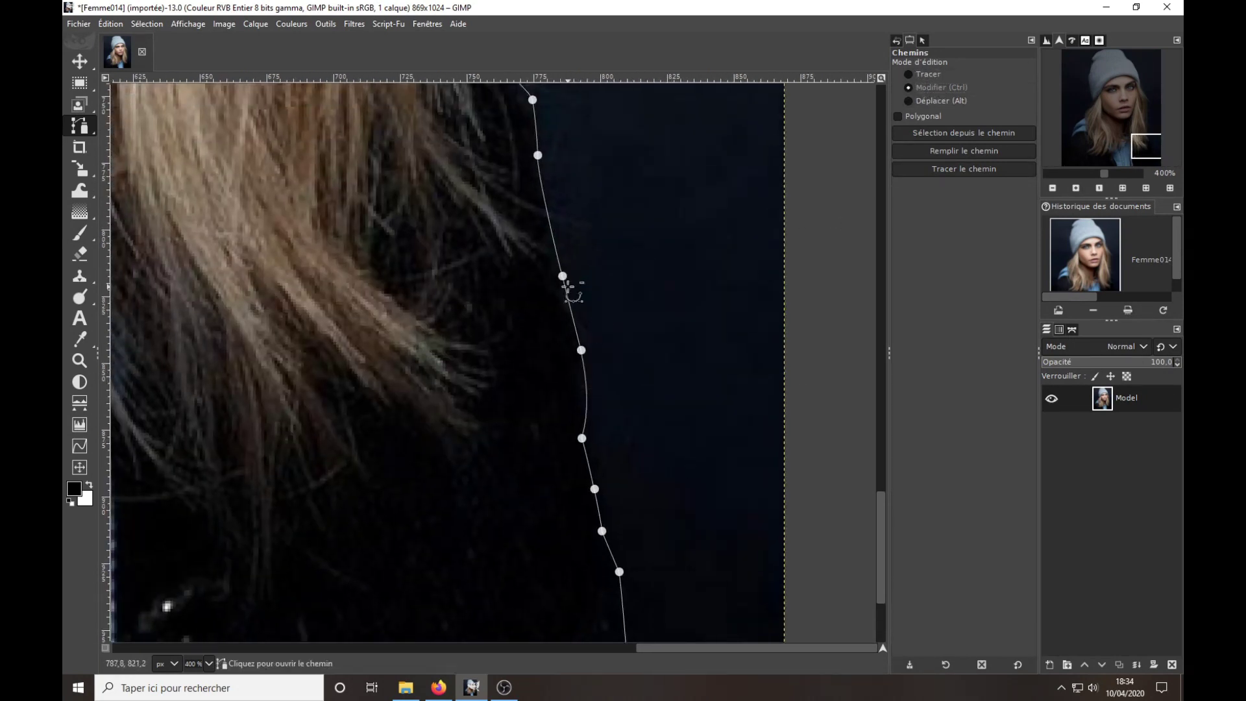
pyautogui.scroll(5, 568, 286)
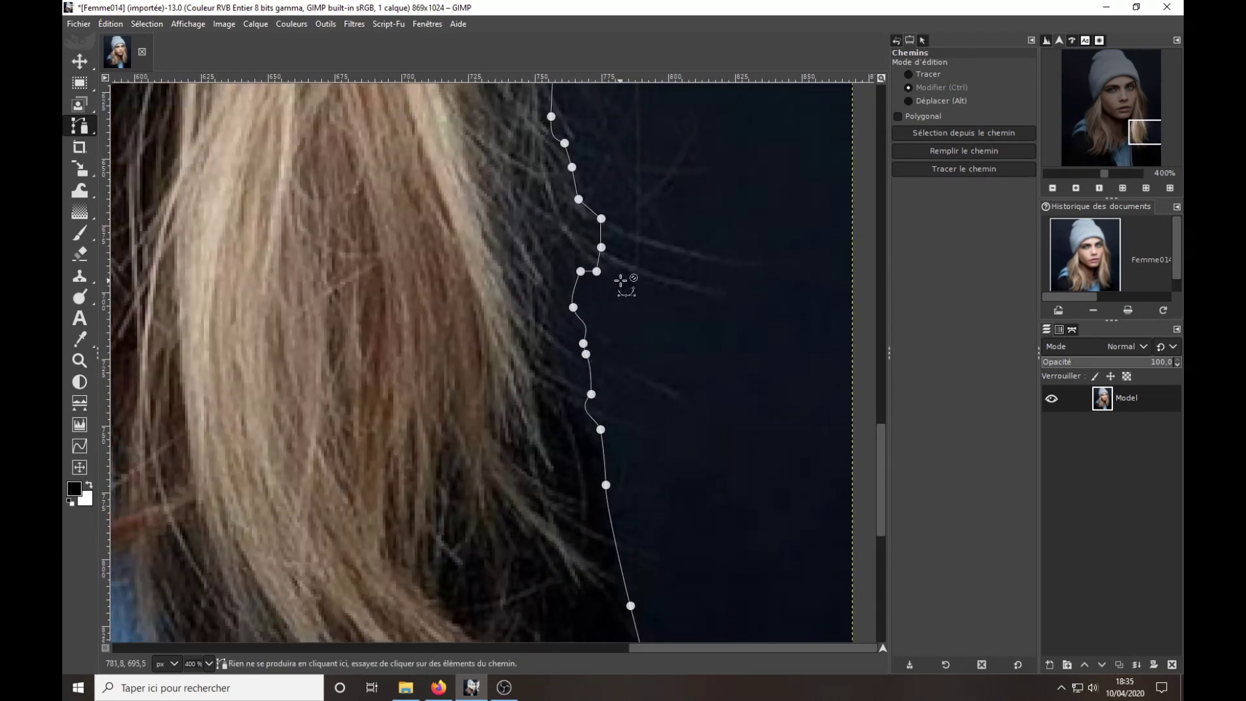
pyautogui.scroll(4, 589, 398)
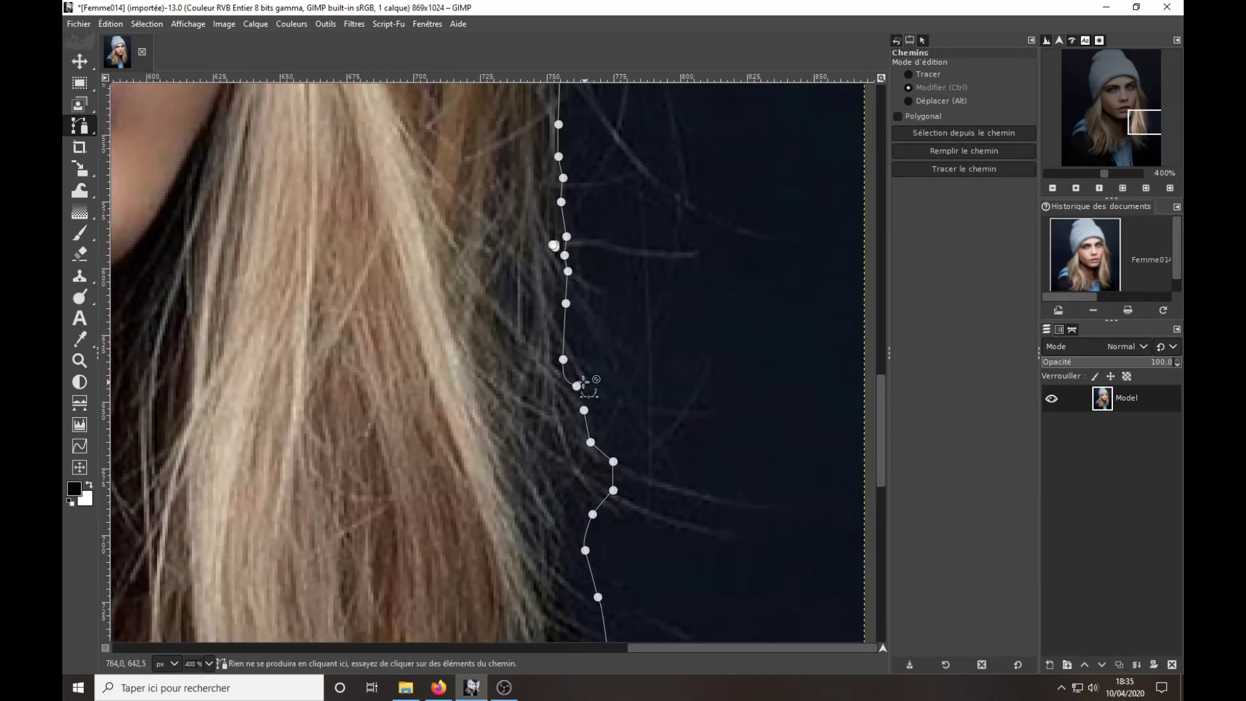
pyautogui.keyDown('ctrl'); pyautogui.keyDown('shift'); pyautogui.click(581, 384); pyautogui.keyUp('shift'); pyautogui.keyUp('ctrl')
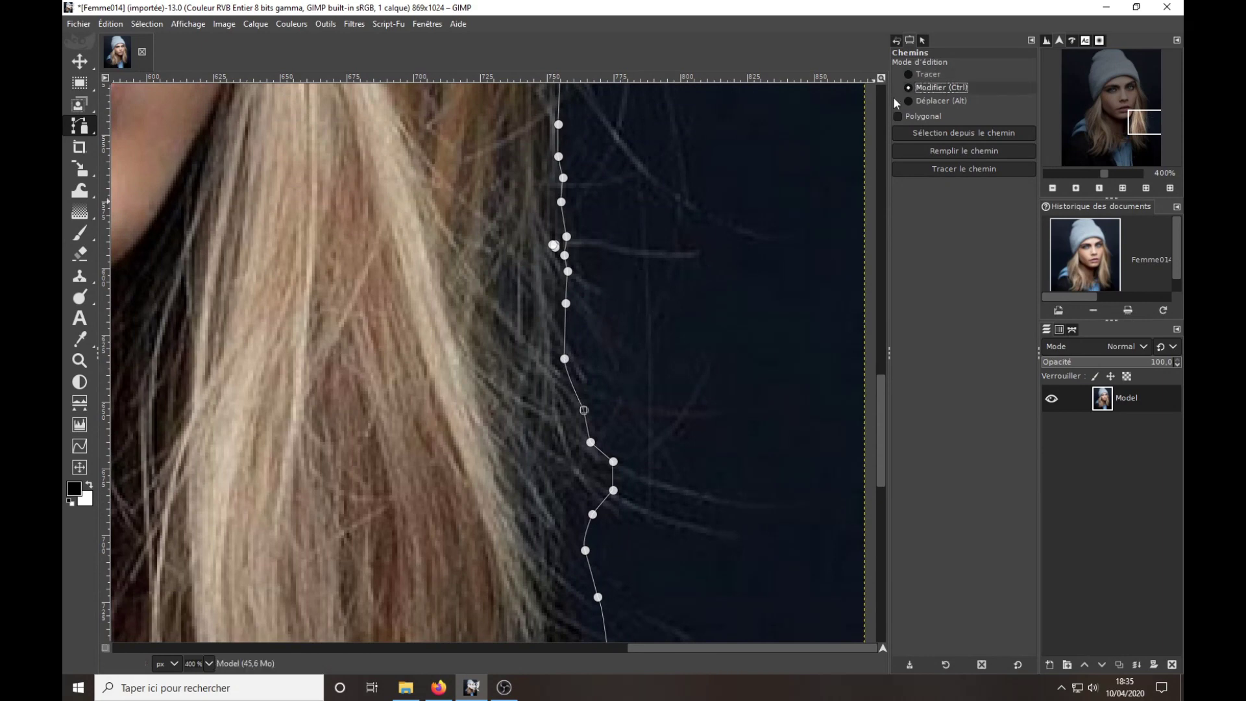
# Delete the stray anchors at the bend where the hair meets the beanie.
pyautogui.scroll(1, 568, 315)
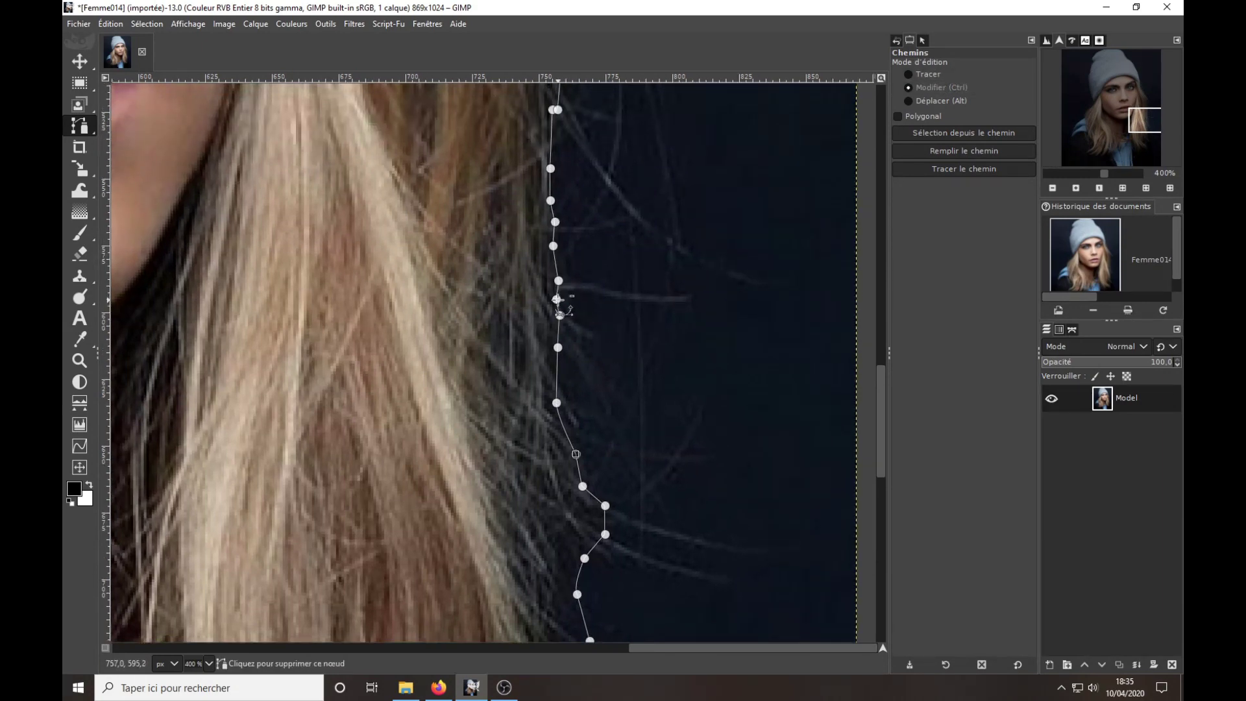
pyautogui.scroll(1, 558, 299)
pyautogui.scroll(1, 554, 314)
pyautogui.scroll(1, 549, 203)
pyautogui.scroll(1, 587, 425)
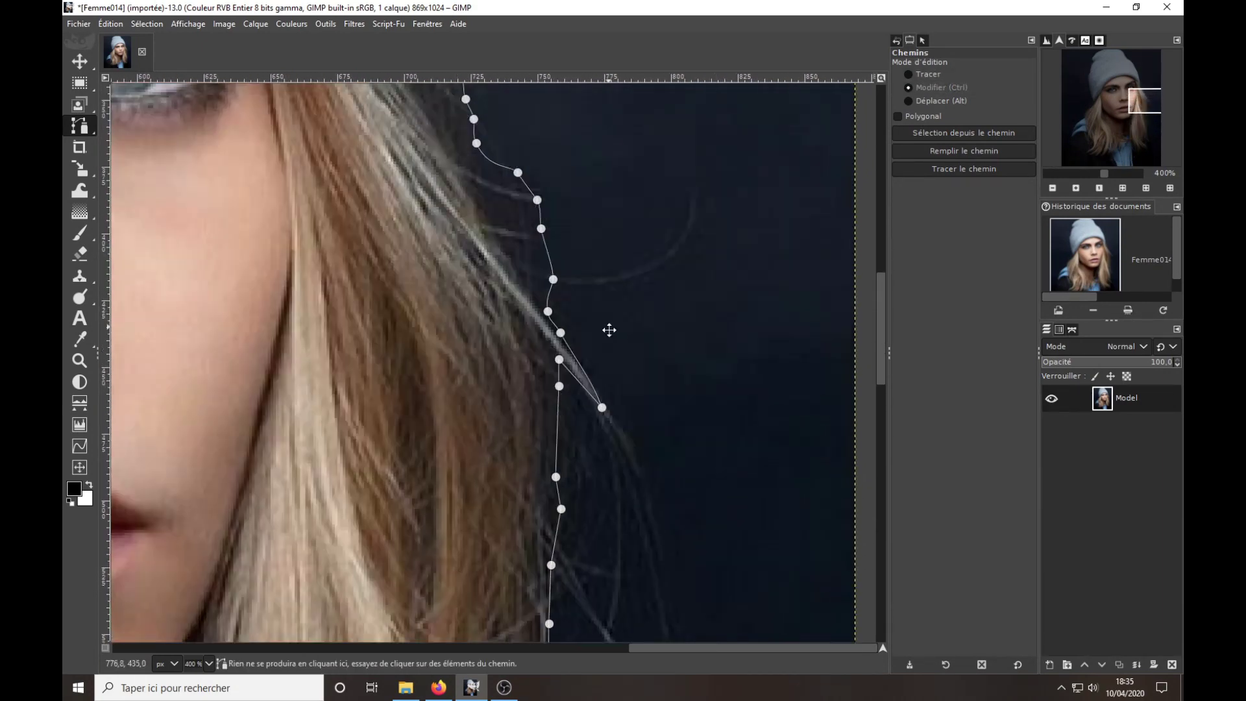
pyautogui.scroll(5, 608, 329)
pyautogui.hscroll(-2, 623, 305)
pyautogui.keyDown('ctrl'); pyautogui.keyDown('shift'); pyautogui.click(509, 214); pyautogui.keyUp('shift'); pyautogui.keyUp('ctrl')
pyautogui.keyDown('ctrl'); pyautogui.keyDown('shift'); pyautogui.click(494, 198); pyautogui.keyUp('shift'); pyautogui.keyUp('ctrl')
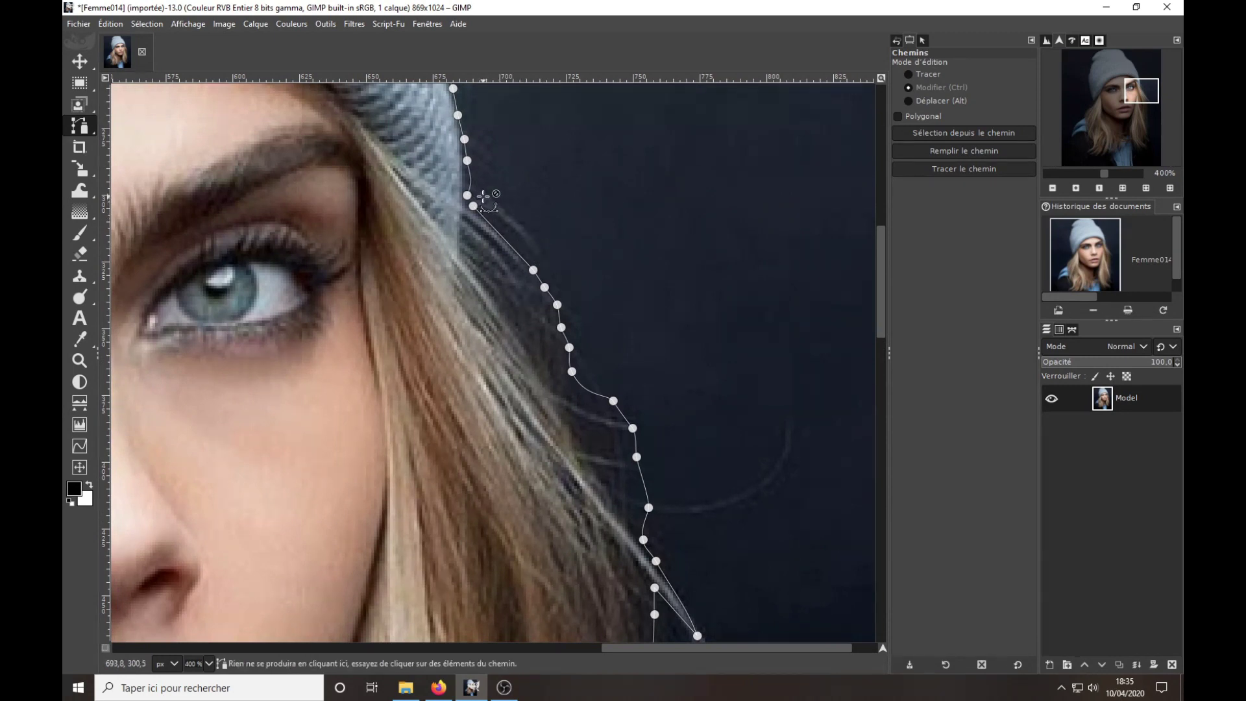
pyautogui.keyDown('ctrl'); pyautogui.keyDown('shift'); pyautogui.click(466, 195); pyautogui.keyUp('shift'); pyautogui.keyUp('ctrl')
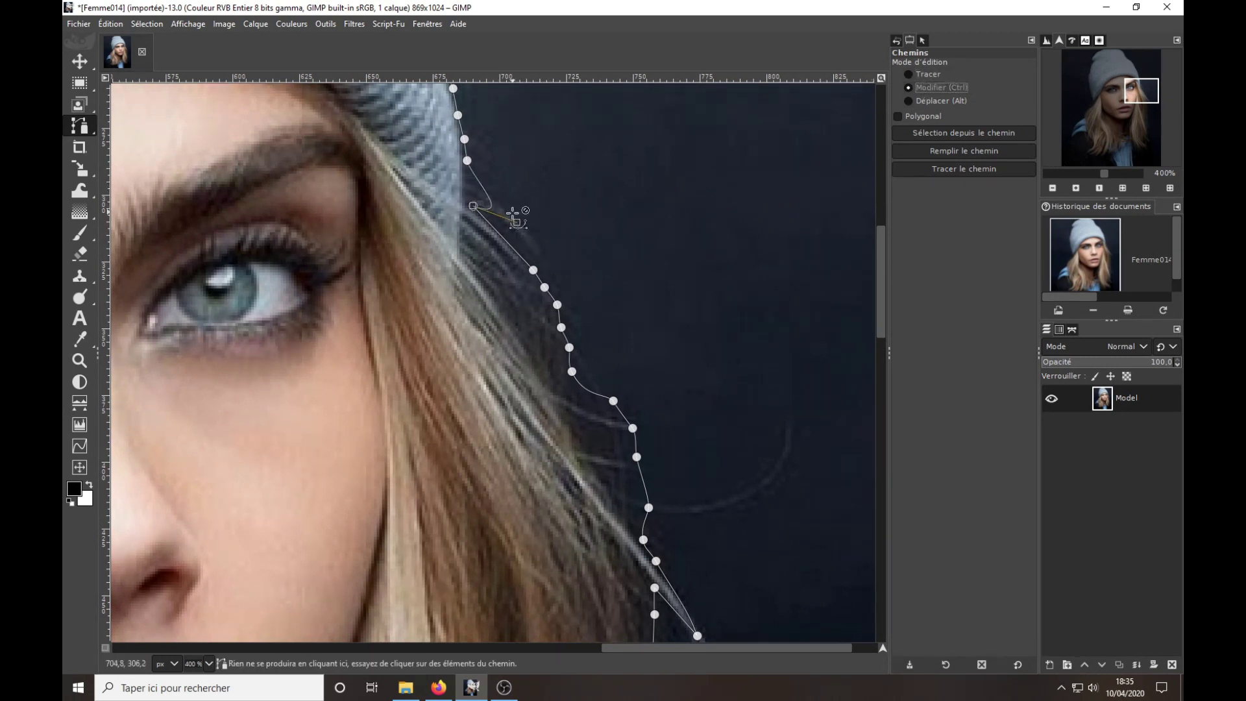
pyautogui.click(473, 206)
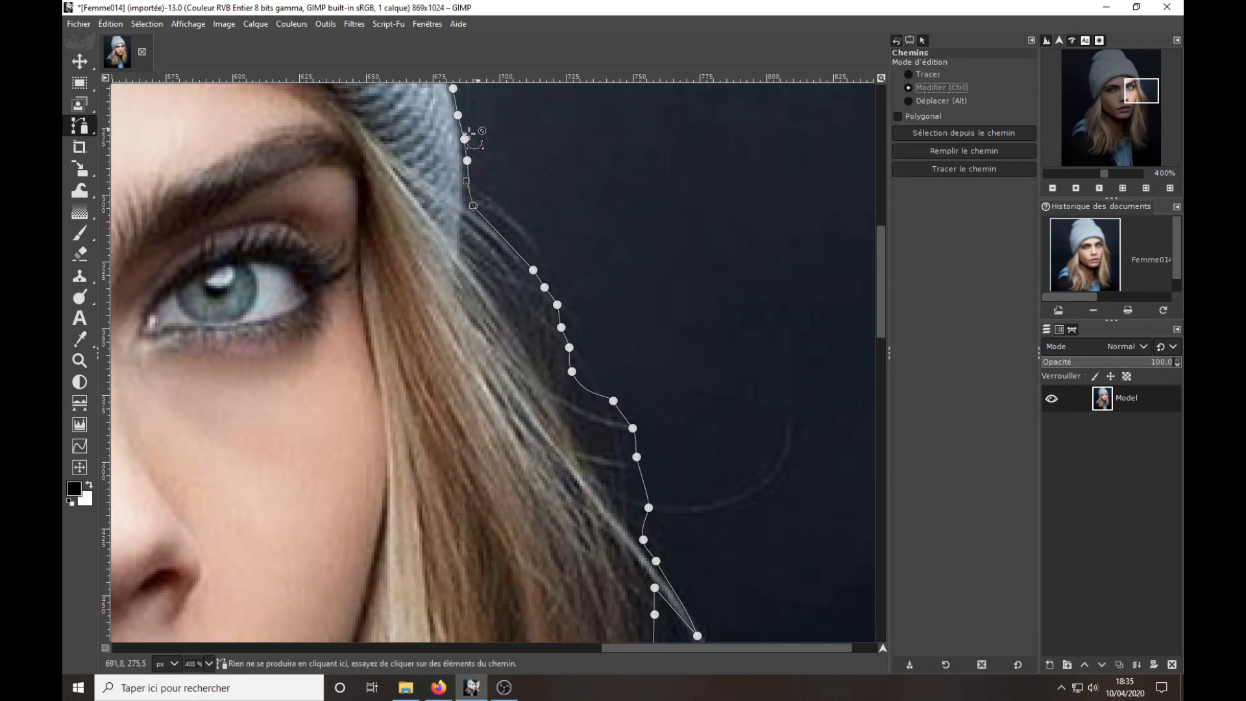
pyautogui.keyDown('ctrl'); pyautogui.keyDown('shift'); pyautogui.click(466, 158); pyautogui.keyUp('shift'); pyautogui.keyUp('ctrl')
# Bend the outline along the beanie's top, rounded corner and right edge.
pyautogui.scroll(5, 480, 220)
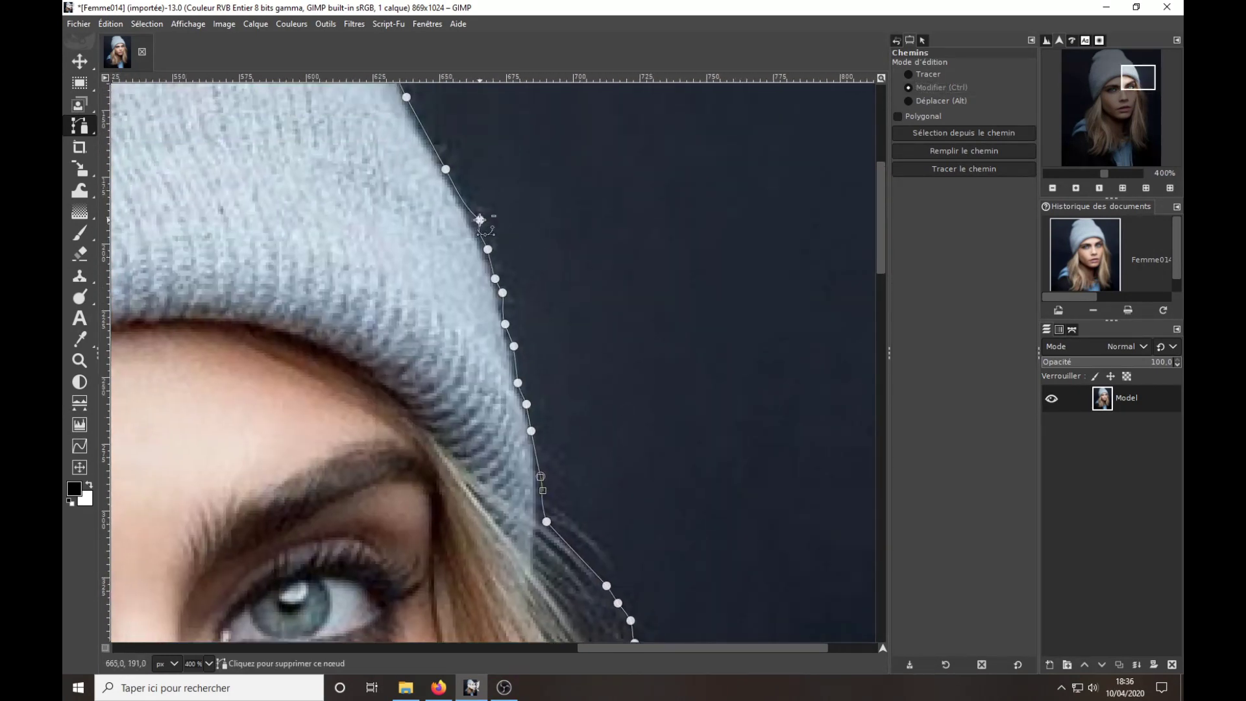
pyautogui.scroll(5, 495, 244)
pyautogui.hscroll(-3, 529, 307)
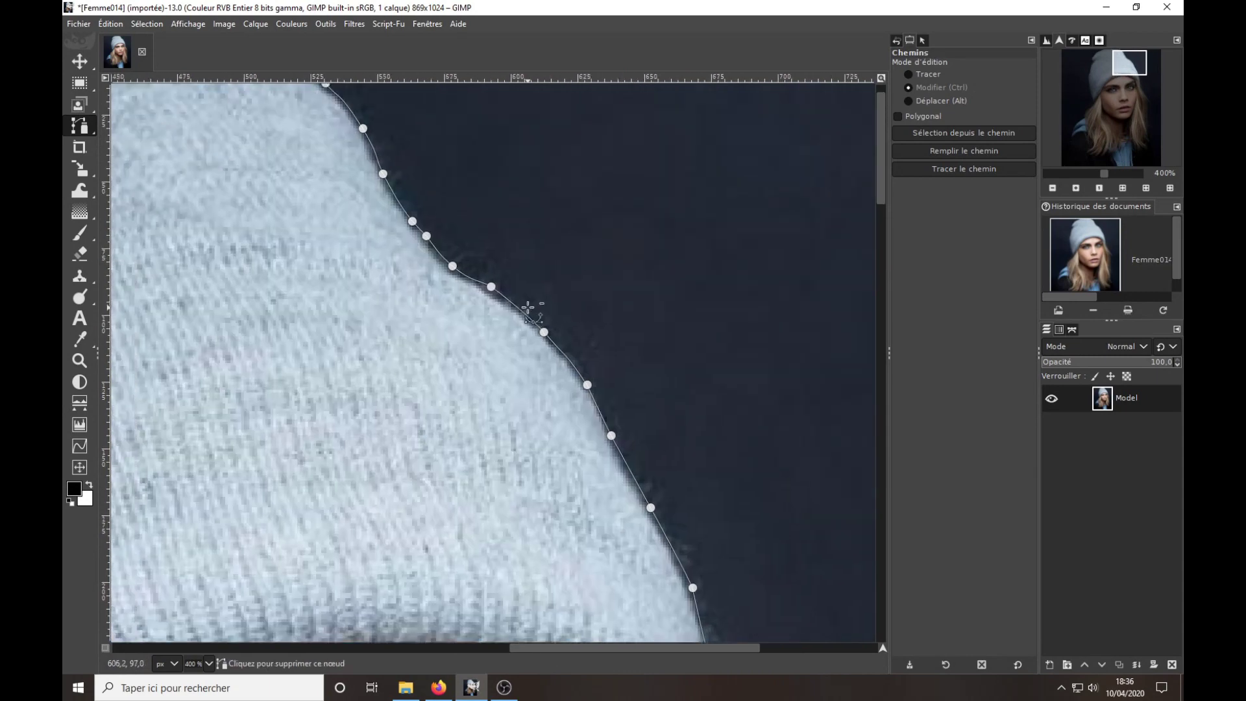
pyautogui.press('alt')
pyautogui.scroll(5, 603, 342)
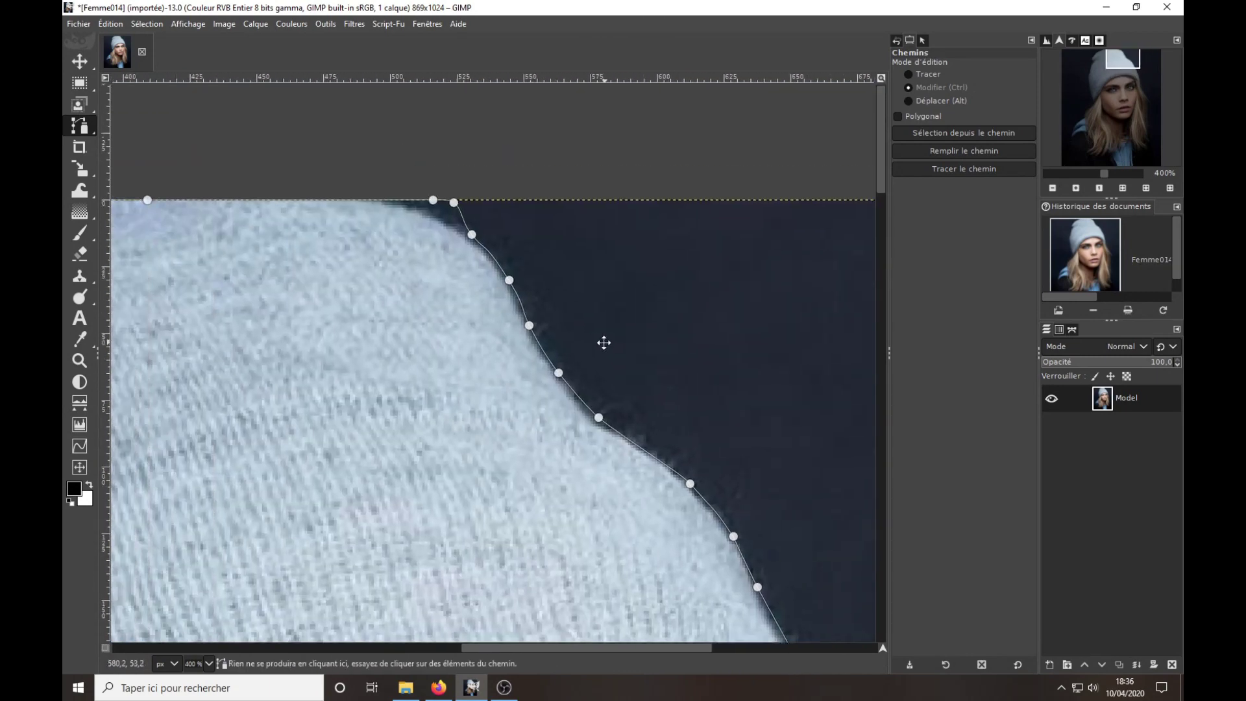
pyautogui.hscroll(-3, 527, 262)
pyautogui.hscroll(-2, 527, 262)
pyautogui.moveTo(526, 262); pyautogui.dragTo(527, 248)
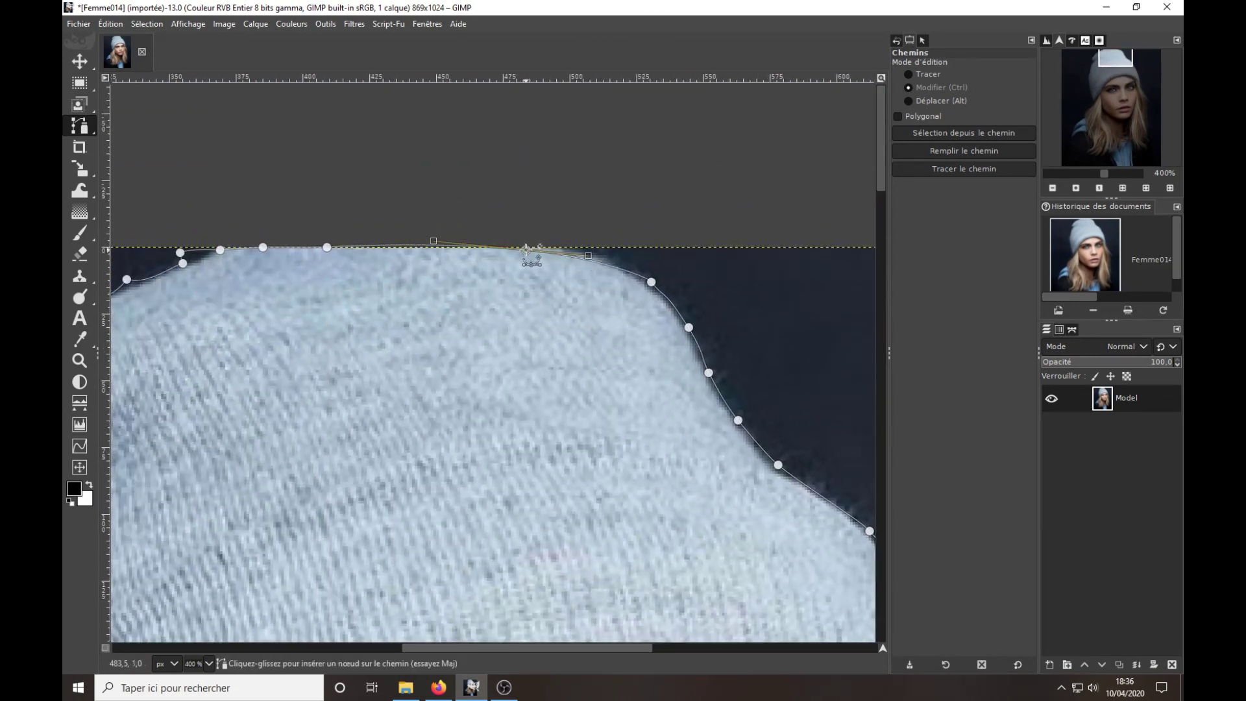
pyautogui.click(651, 281)
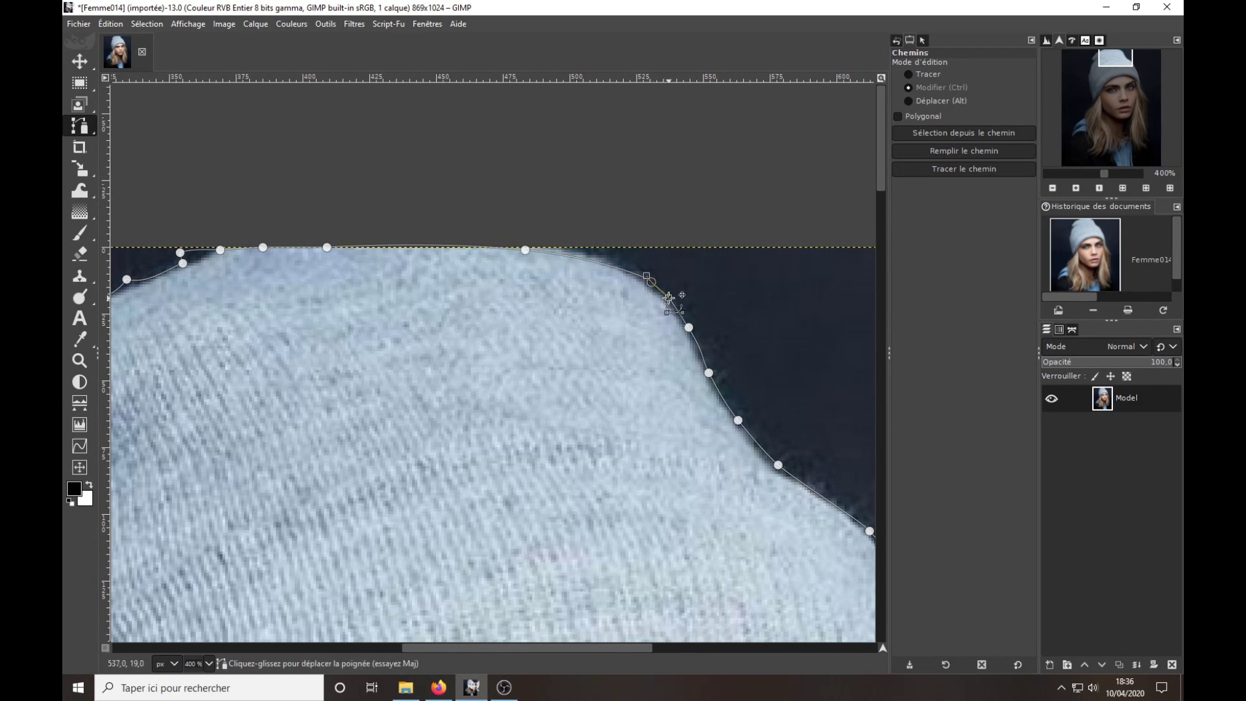
pyautogui.moveTo(611, 258); pyautogui.dragTo(582, 252)
pyautogui.moveTo(660, 300); pyautogui.dragTo(699, 332)
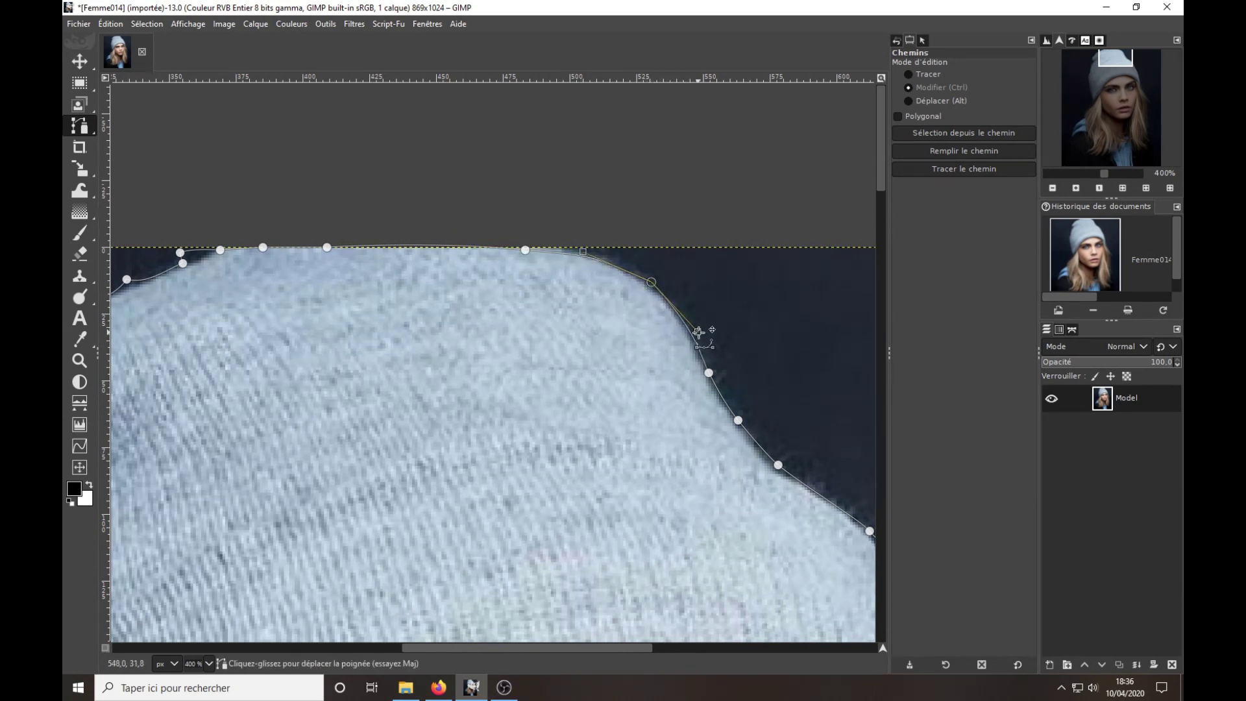
pyautogui.click(923, 76)
pyautogui.click(709, 373)
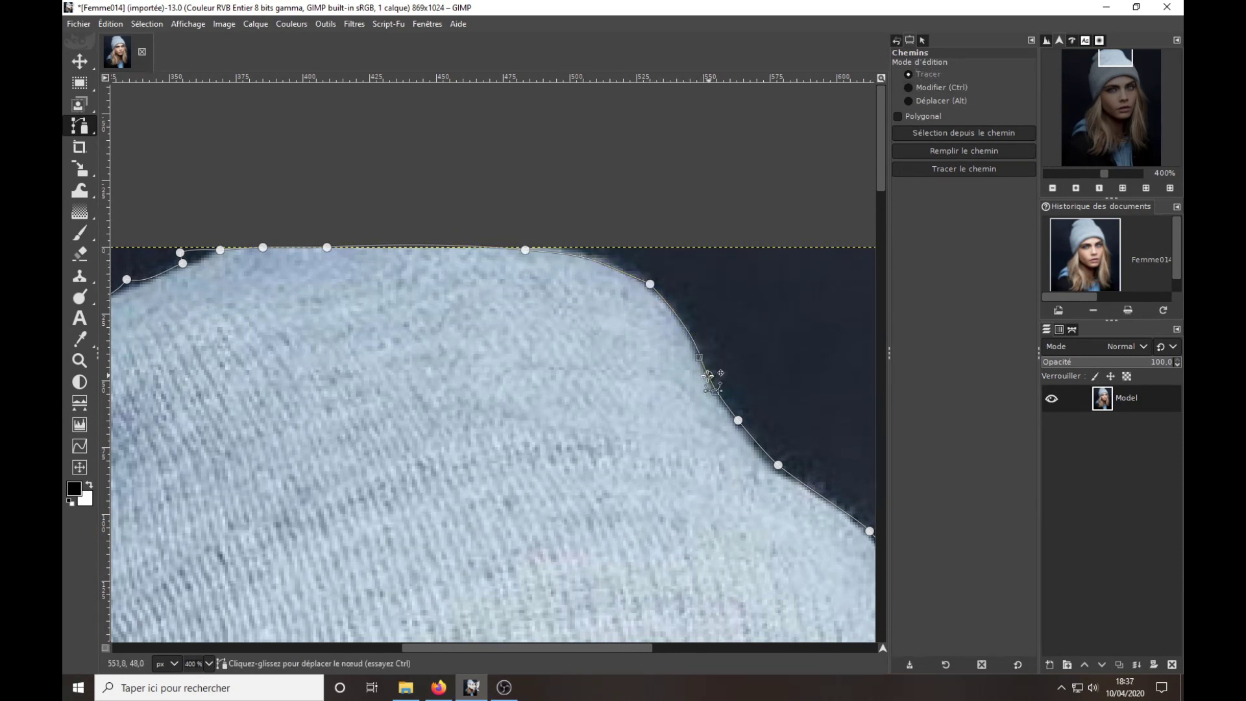
pyautogui.click(870, 531)
pyautogui.moveTo(870, 531); pyautogui.dragTo(565, 356)
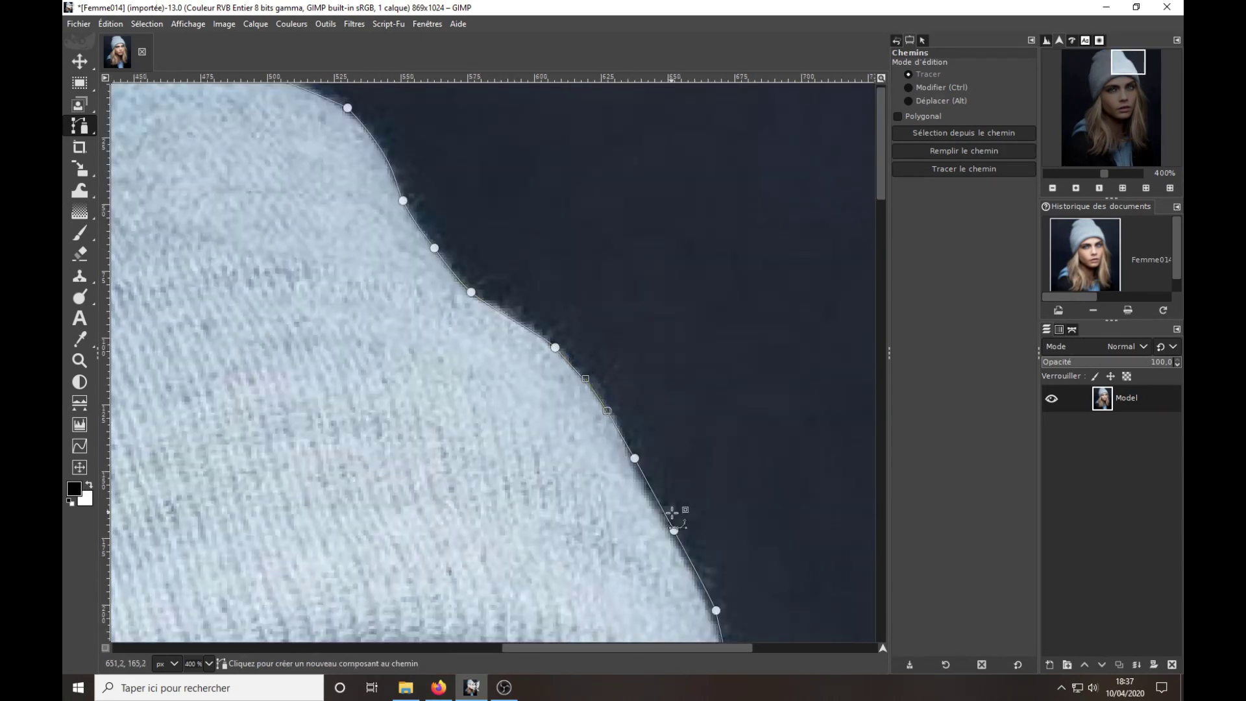
# Add a node where the beanie meets the hair and delete surplus hair nodes.
pyautogui.moveTo(672, 512); pyautogui.dragTo(669, 421)
pyautogui.scroll(-5, 711, 502)
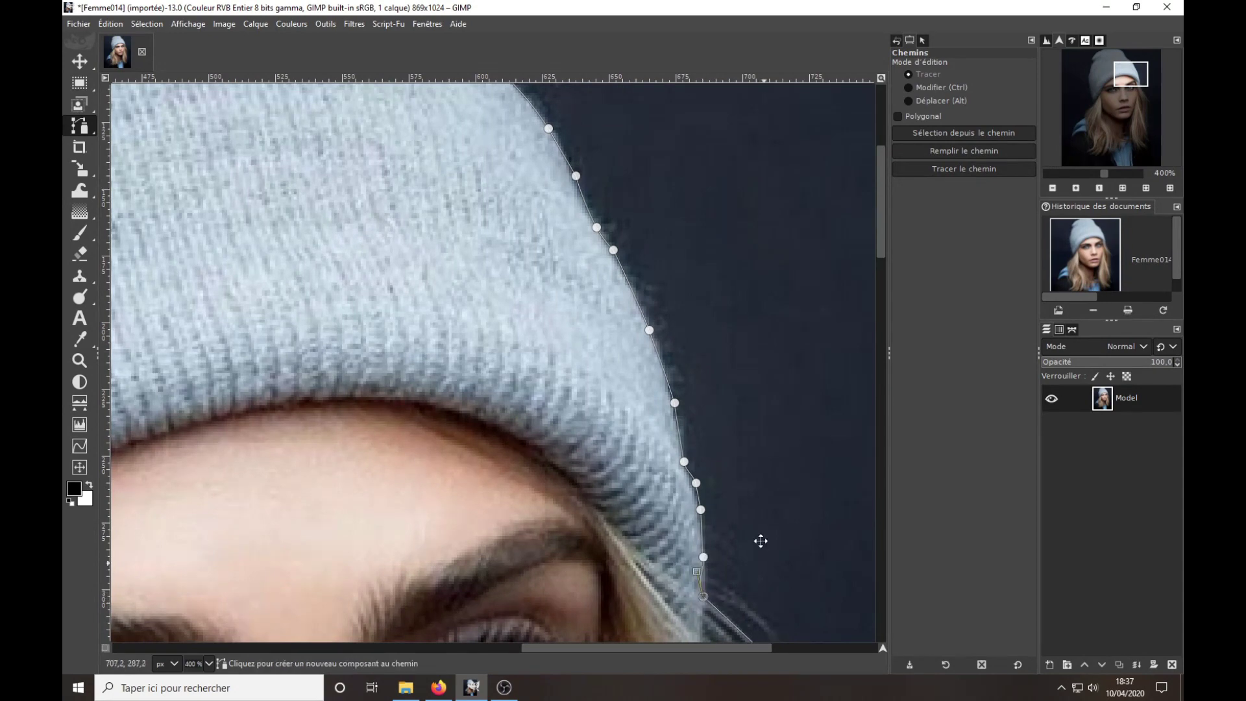
pyautogui.scroll(-5, 759, 536)
pyautogui.click(708, 459)
pyautogui.moveTo(765, 439)
pyautogui.mouseDown()
pyautogui.moveTo(735, 483)
pyautogui.moveTo(761, 441)
pyautogui.mouseUp()
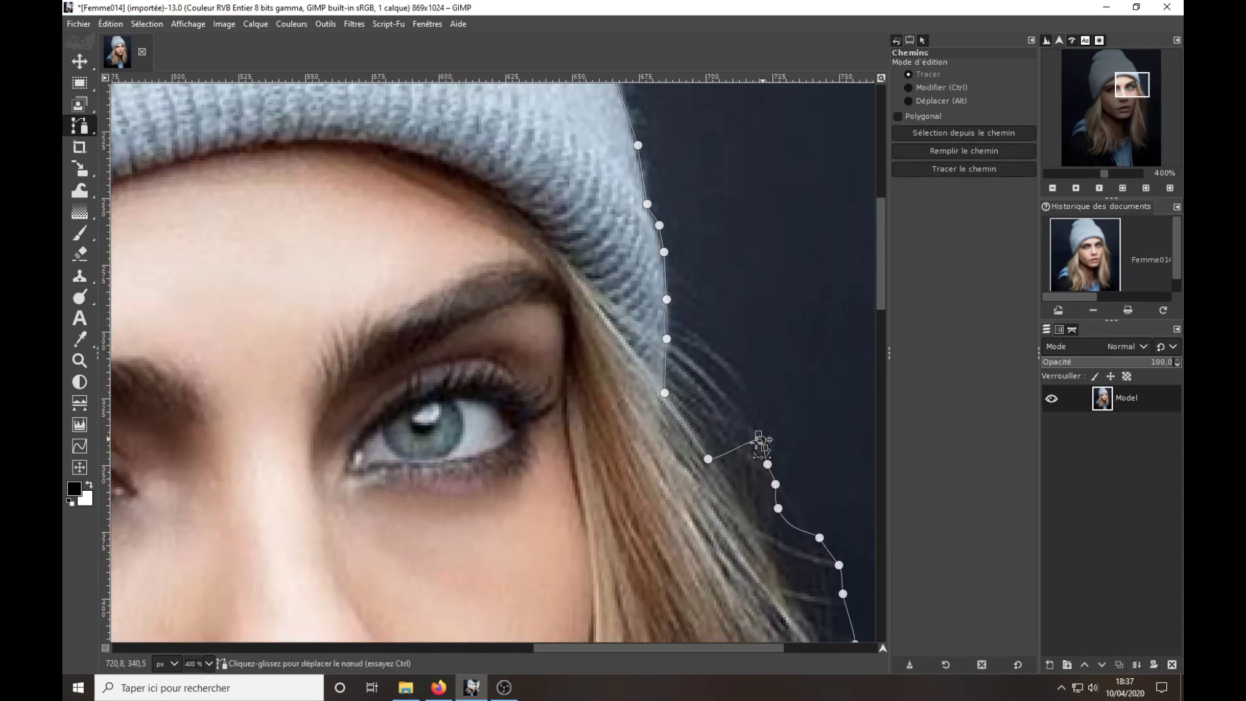
pyautogui.press('BackSpace')
pyautogui.press('BackSpace')
pyautogui.press('BackSpace')
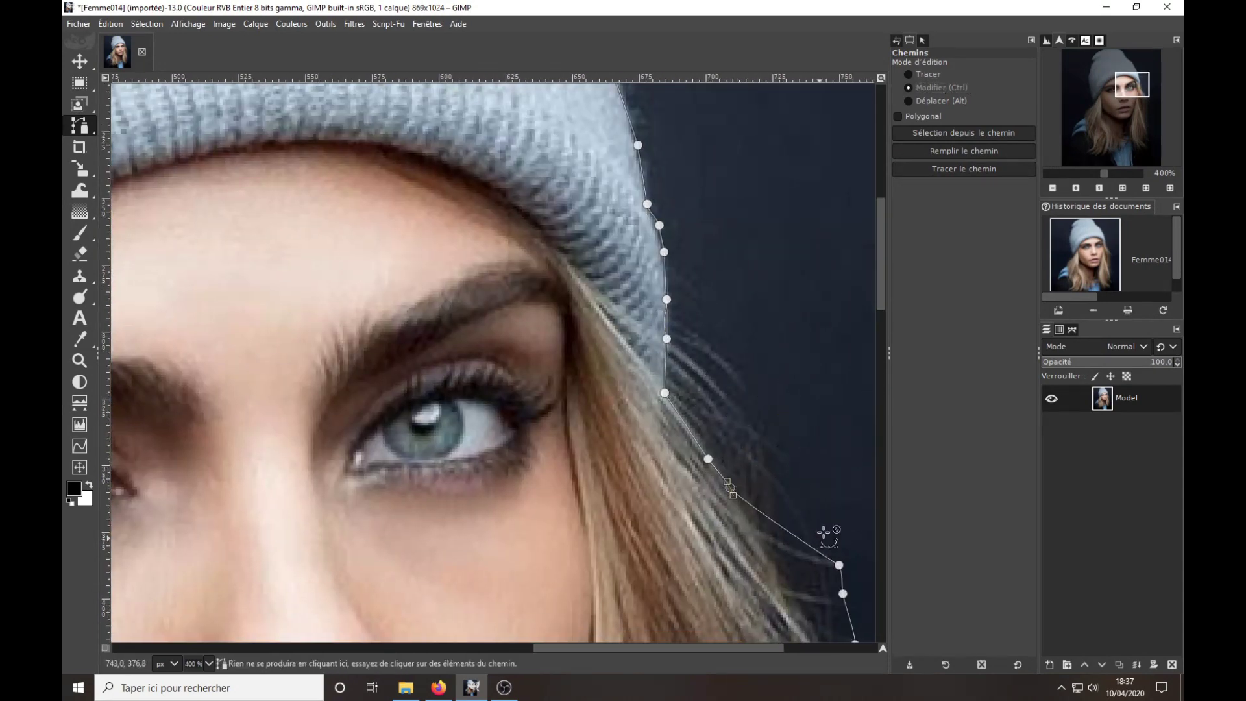
pyautogui.press('BackSpace')
pyautogui.scroll(-5, 788, 584)
pyautogui.hscroll(2, 787, 584)
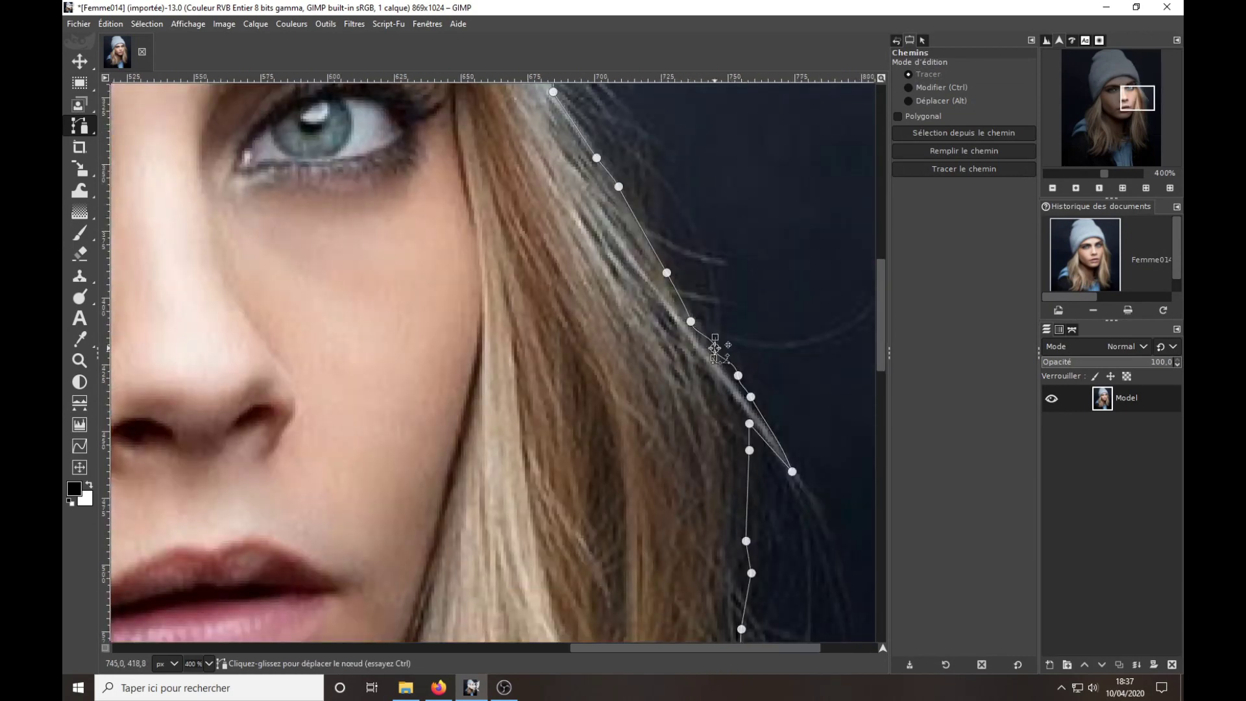
pyautogui.press('BackSpace')
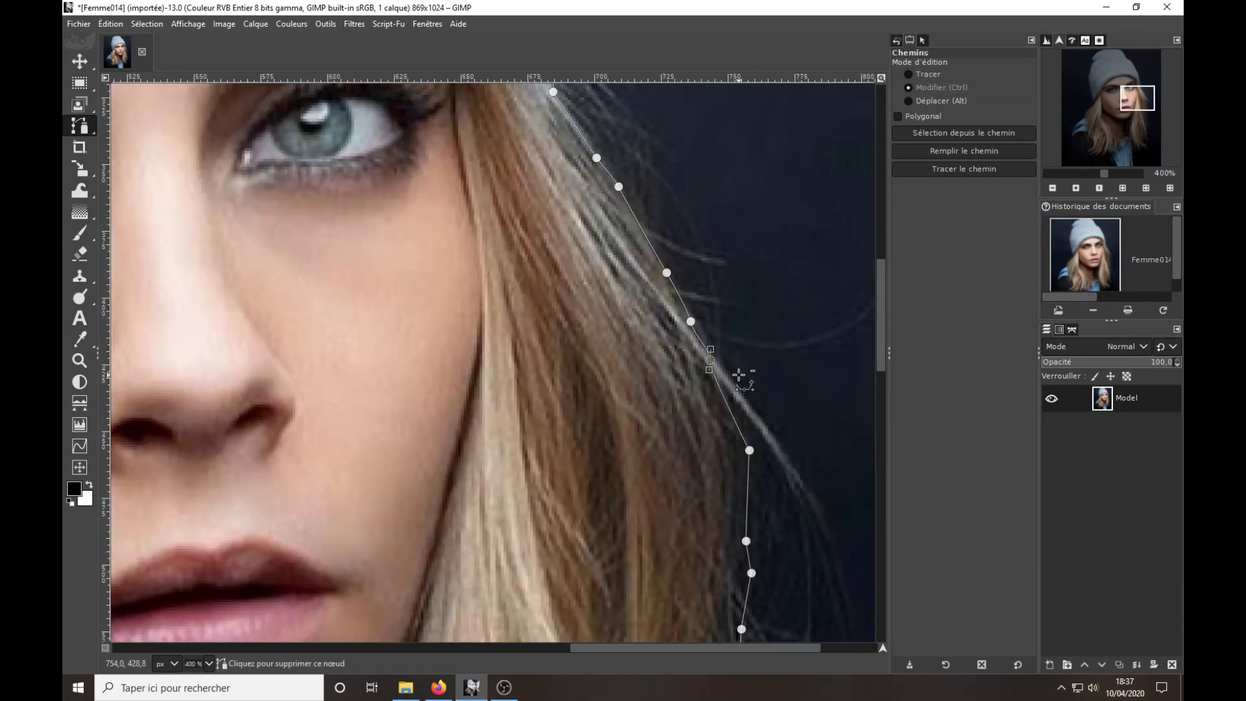
pyautogui.keyDown('ctrl'); pyautogui.click(749, 449); pyautogui.keyUp('ctrl')
# Curve the outline along the hair strands and move down to the lower-left edge.
pyautogui.scroll(-4, 770, 417)
pyautogui.hscroll(1, 770, 417)
pyautogui.moveTo(688, 286); pyautogui.dragTo(665, 209)
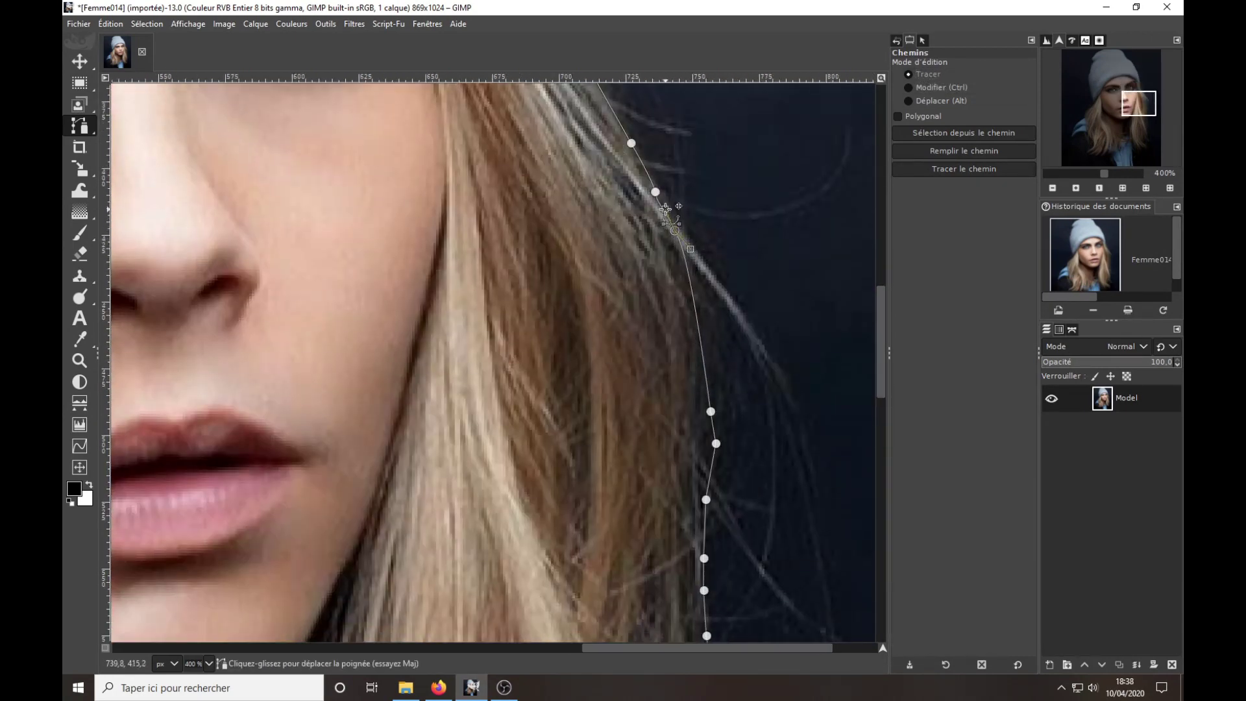
pyautogui.moveTo(712, 411); pyautogui.dragTo(695, 504)
pyautogui.scroll(-4, 695, 455)
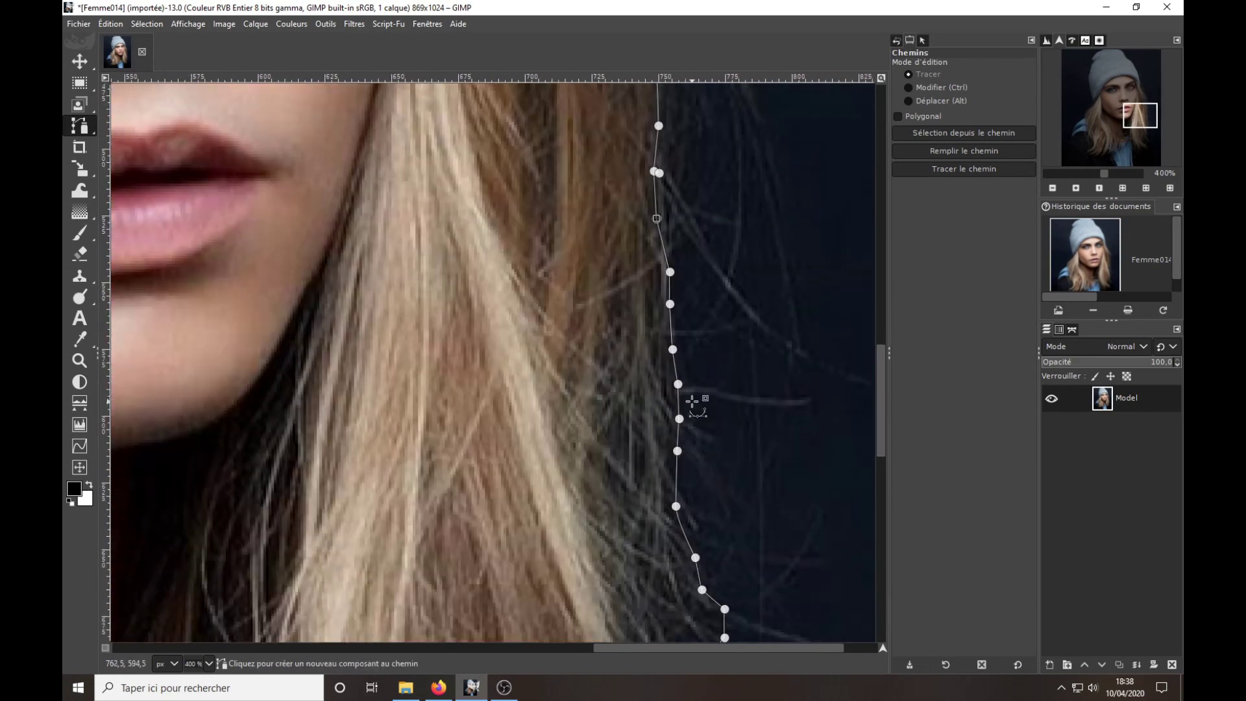
pyautogui.scroll(-3, 688, 292)
pyautogui.hscroll(1, 687, 292)
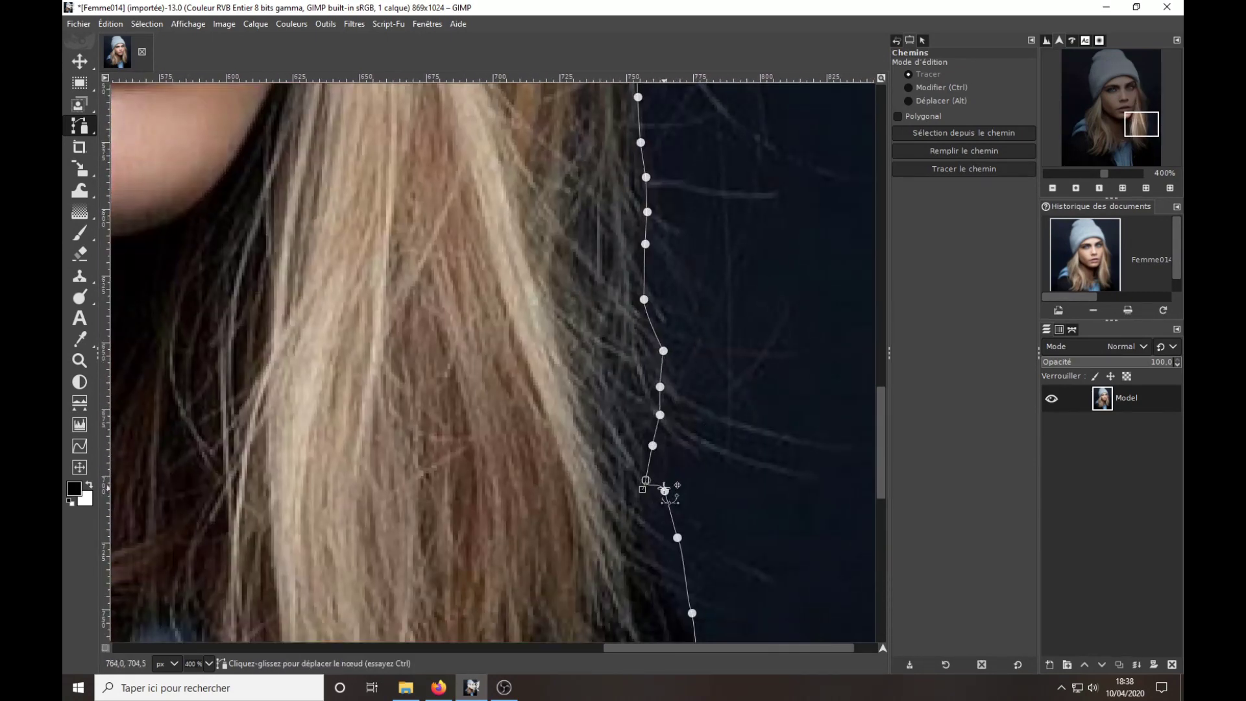
pyautogui.scroll(-3, 659, 390)
pyautogui.scroll(-3, 686, 515)
pyautogui.scroll(-3, 802, 557)
pyautogui.hscroll(-5, 803, 556)
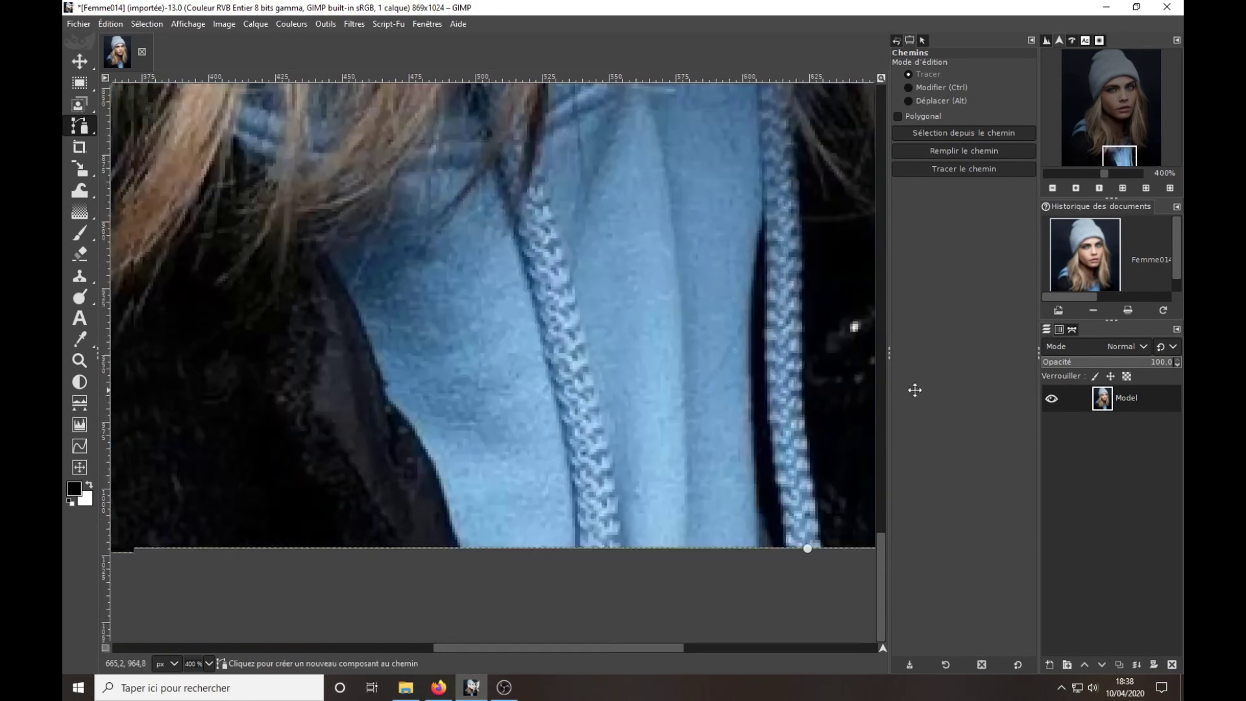
pyautogui.hscroll(-5, 188, 417)
# Shift the left-edge nodes to follow the dark jacket's edge.
pyautogui.scroll(3, 286, 456)
pyautogui.click(276, 336)
pyautogui.moveTo(276, 337); pyautogui.dragTo(290, 342)
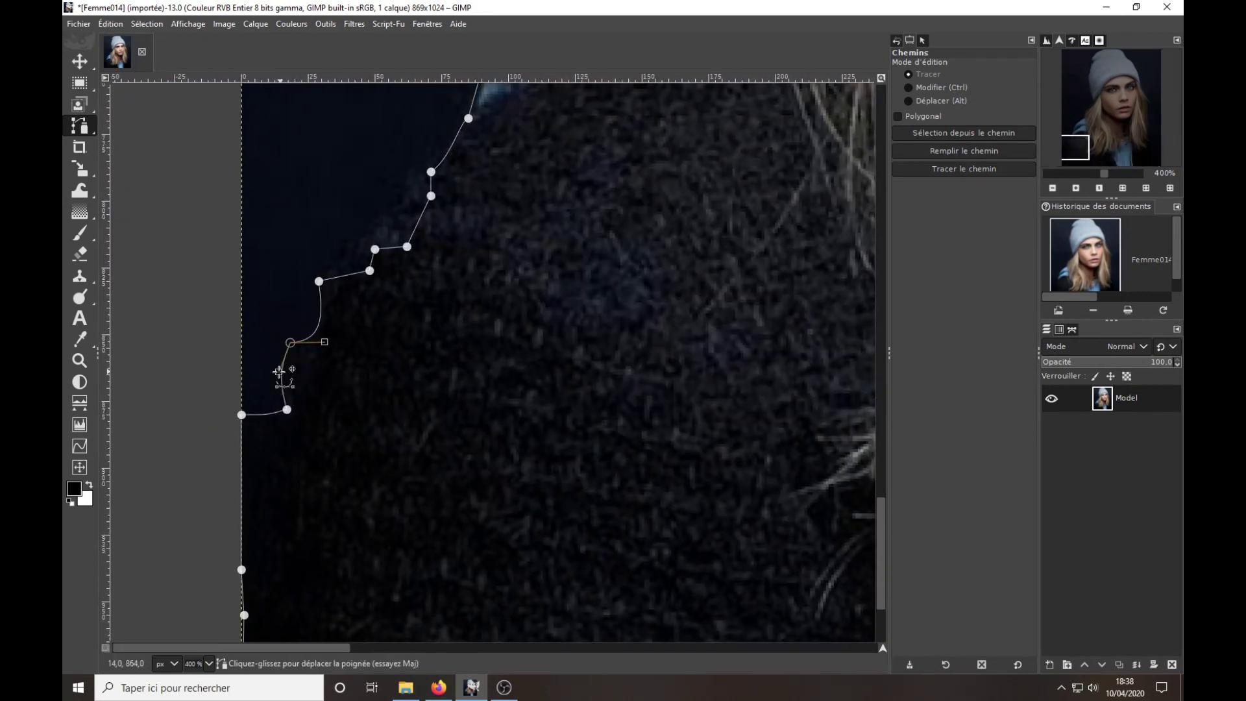
pyautogui.moveTo(318, 281); pyautogui.dragTo(335, 287)
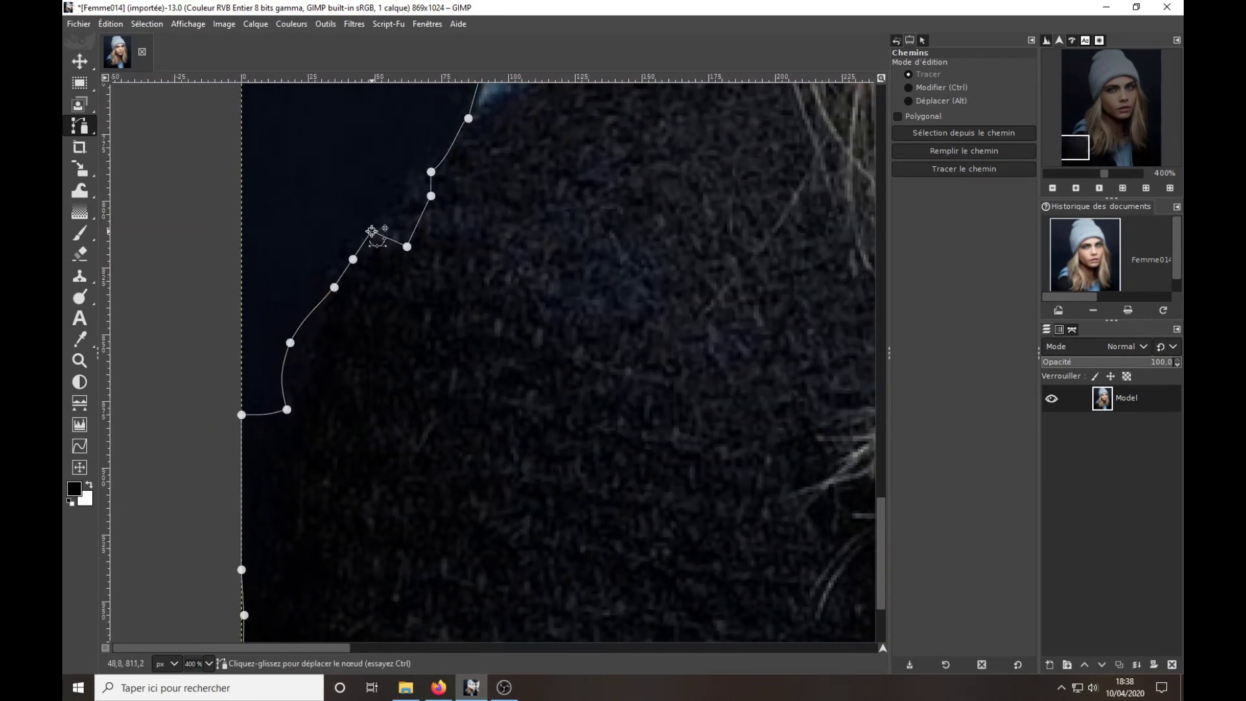
pyautogui.scroll(5, 458, 412)
pyautogui.hscroll(2, 459, 412)
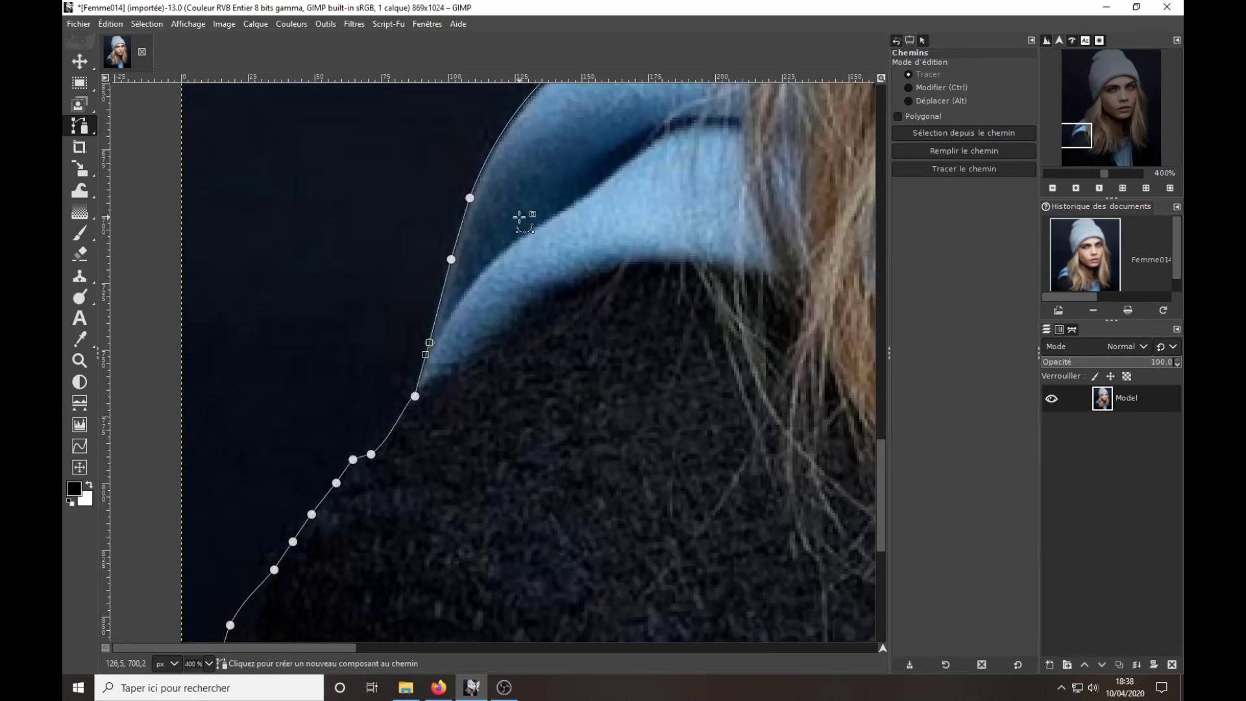
pyautogui.scroll(4, 517, 216)
pyautogui.hscroll(4, 517, 216)
# Add a node along the hair and nudge a node onto the beanie edge.
pyautogui.click(602, 198)
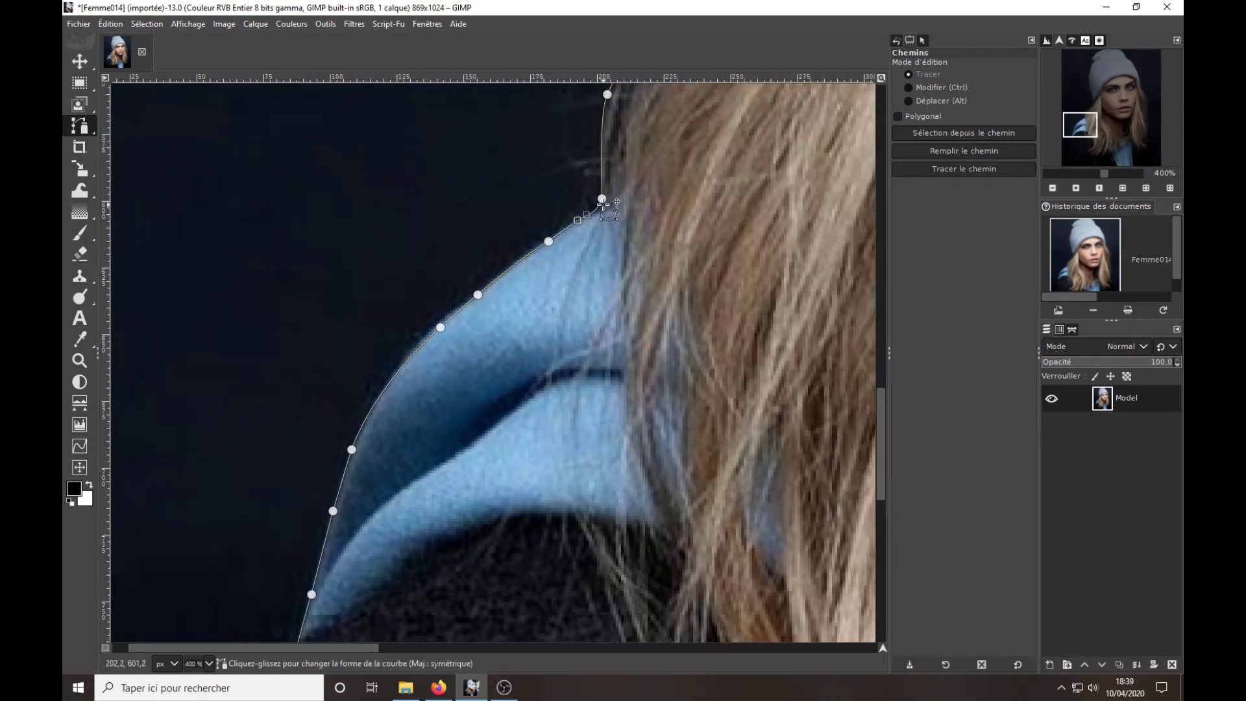
pyautogui.scroll(5, 602, 208)
pyautogui.hscroll(3, 602, 207)
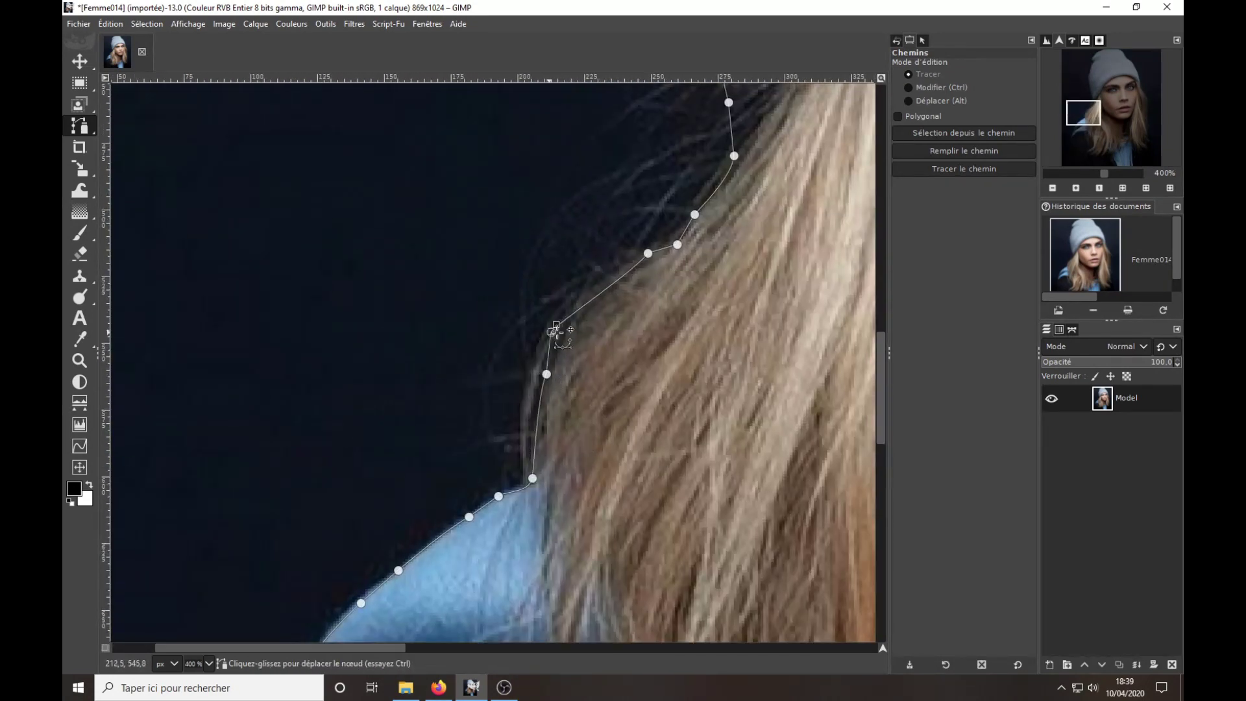
pyautogui.keyDown('ctrl'); pyautogui.click(612, 284); pyautogui.keyUp('ctrl')
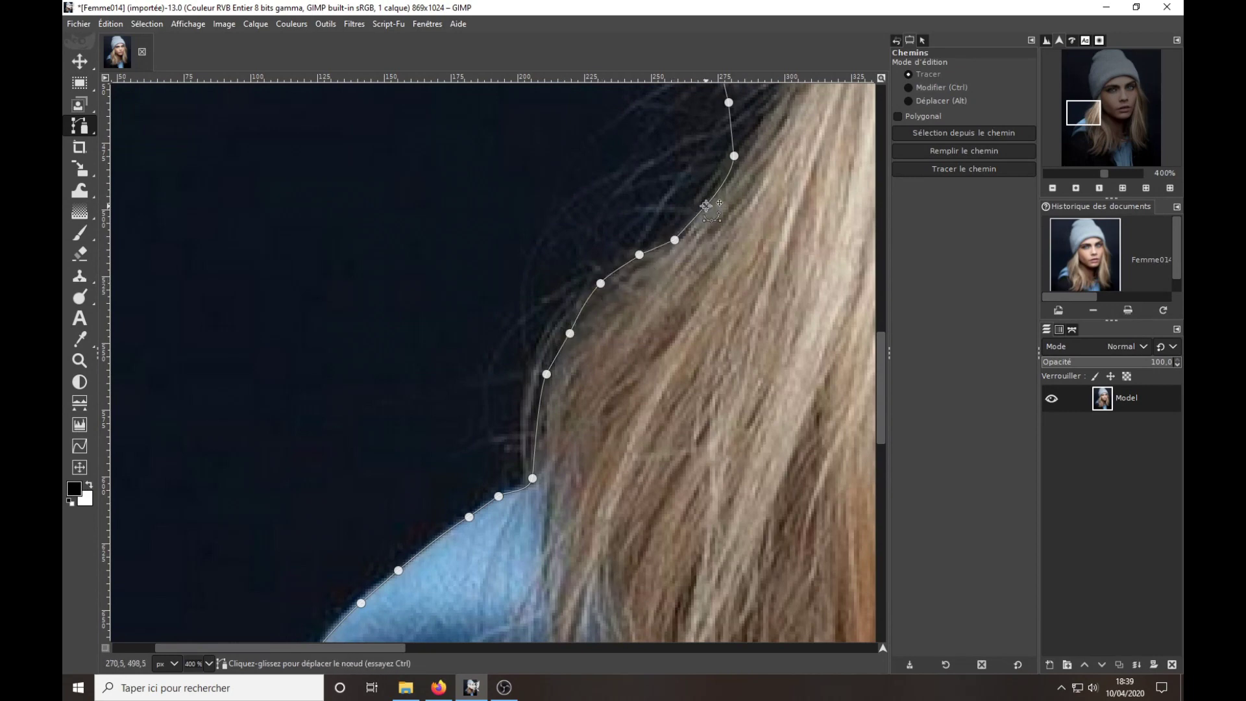
pyautogui.scroll(3, 706, 205)
pyautogui.hscroll(3, 706, 205)
pyautogui.scroll(4, 619, 352)
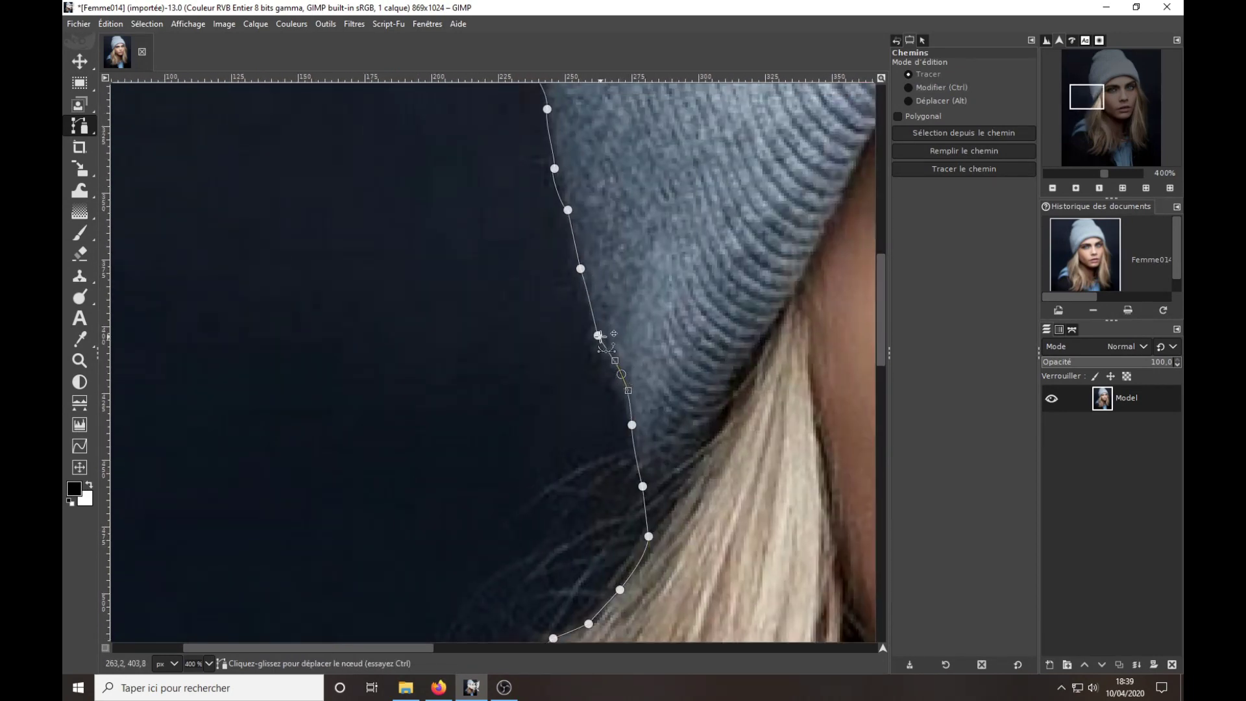
pyautogui.scroll(3, 578, 337)
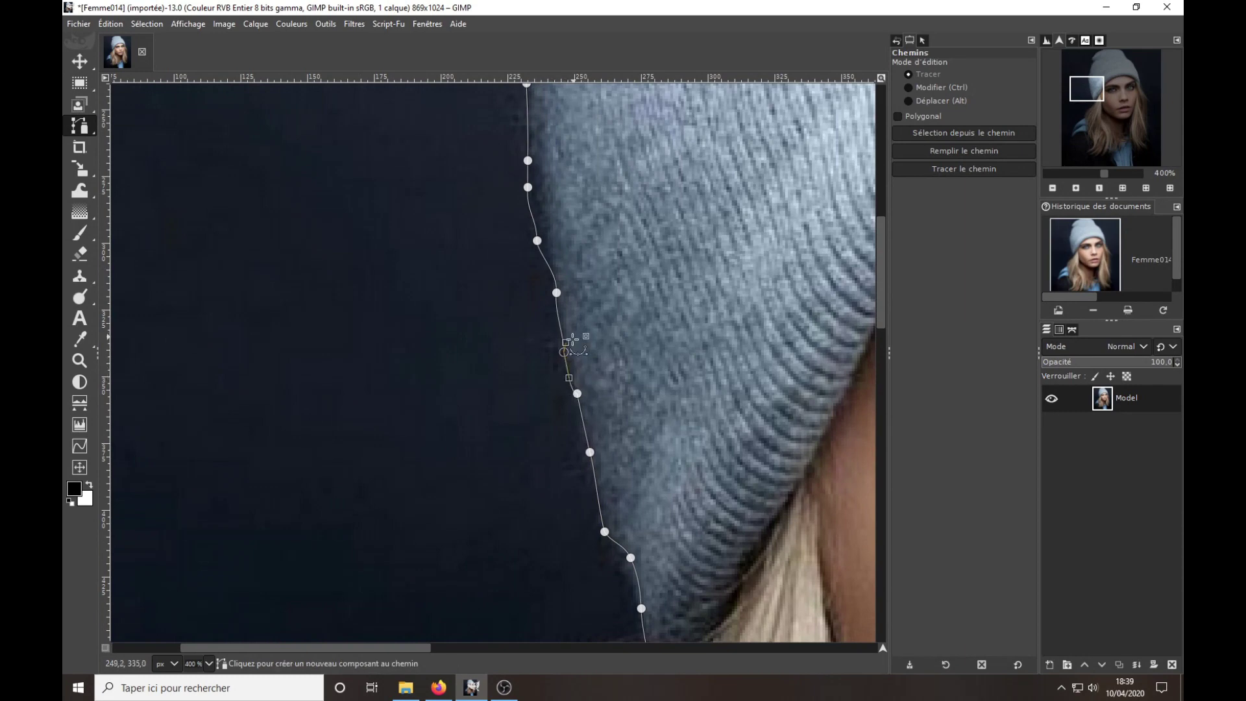
pyautogui.moveTo(536, 240); pyautogui.dragTo(545, 239)
pyautogui.scroll(3, 536, 214)
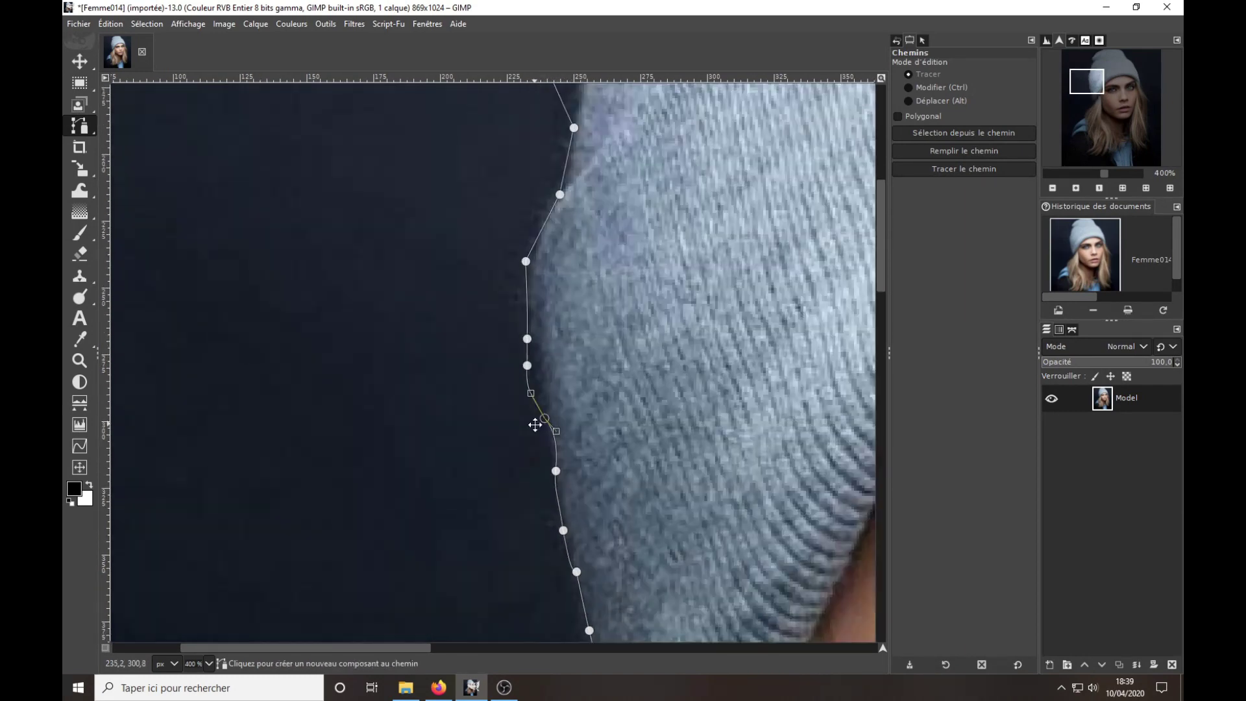
pyautogui.scroll(4, 555, 209)
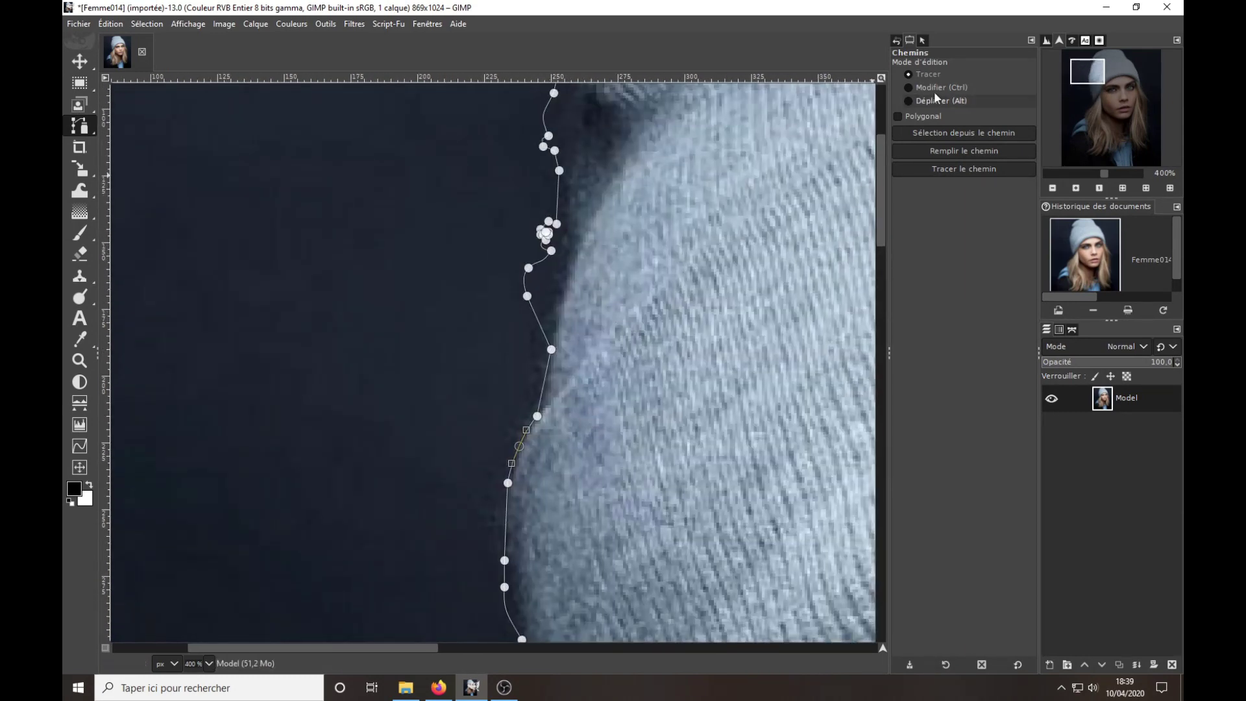
# Delete stray nodes and reshape the curve tightly around the beanie's left bump.
pyautogui.keyDown('ctrl'); pyautogui.keyDown('shift'); pyautogui.click(547, 230); pyautogui.keyUp('shift'); pyautogui.keyUp('ctrl')
pyautogui.keyDown('ctrl'); pyautogui.keyDown('shift'); pyautogui.click(549, 223); pyautogui.keyUp('shift'); pyautogui.keyUp('ctrl')
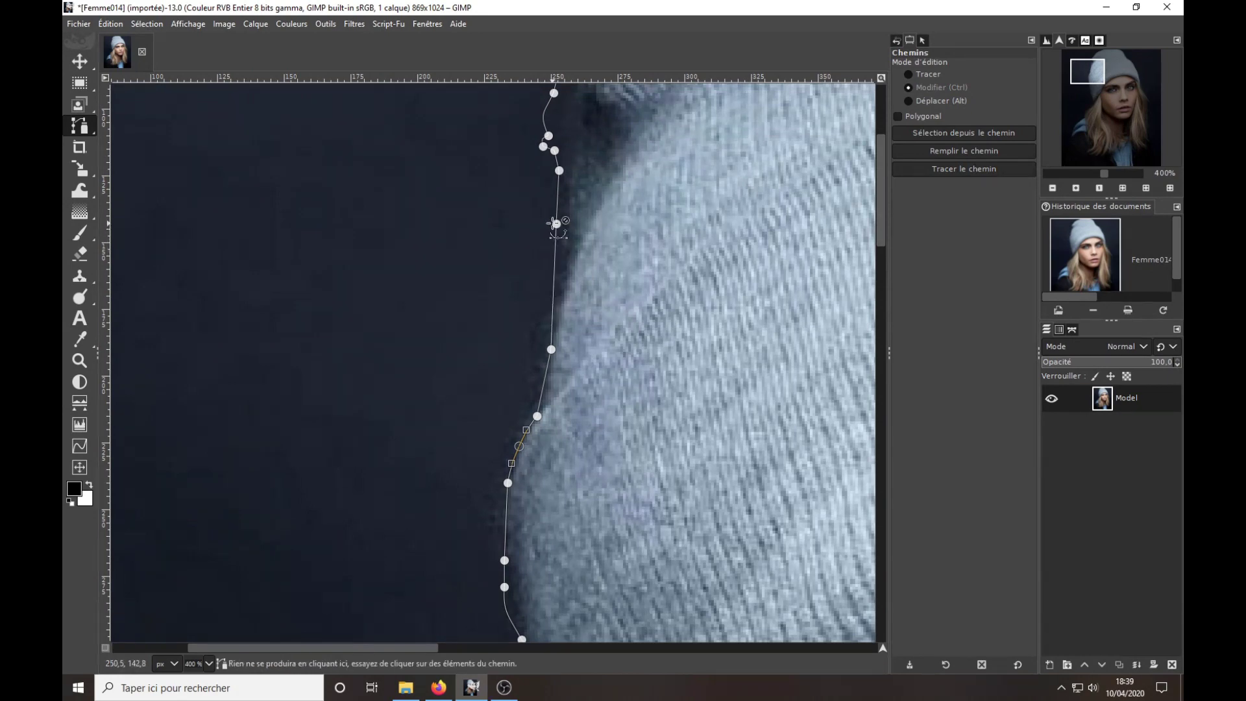
pyautogui.moveTo(560, 170); pyautogui.dragTo(594, 201)
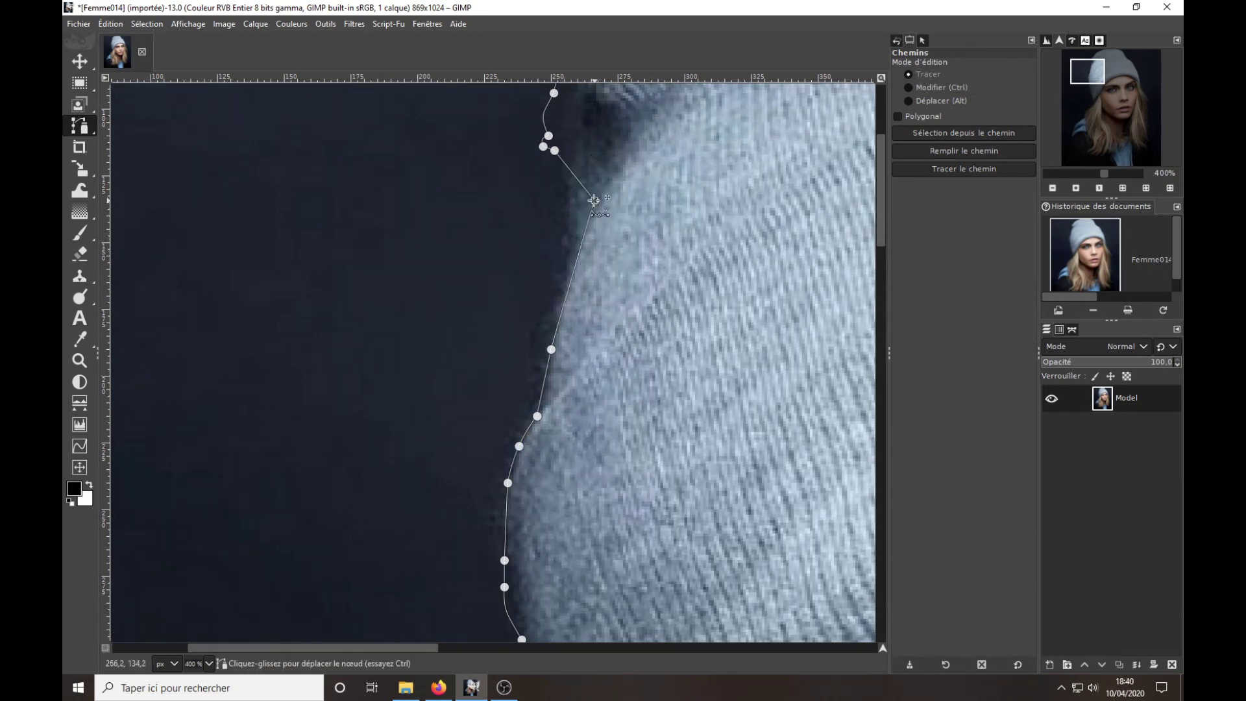
pyautogui.moveTo(556, 151)
pyautogui.mouseDown()
pyautogui.moveTo(569, 150)
pyautogui.moveTo(514, 361)
pyautogui.mouseUp()
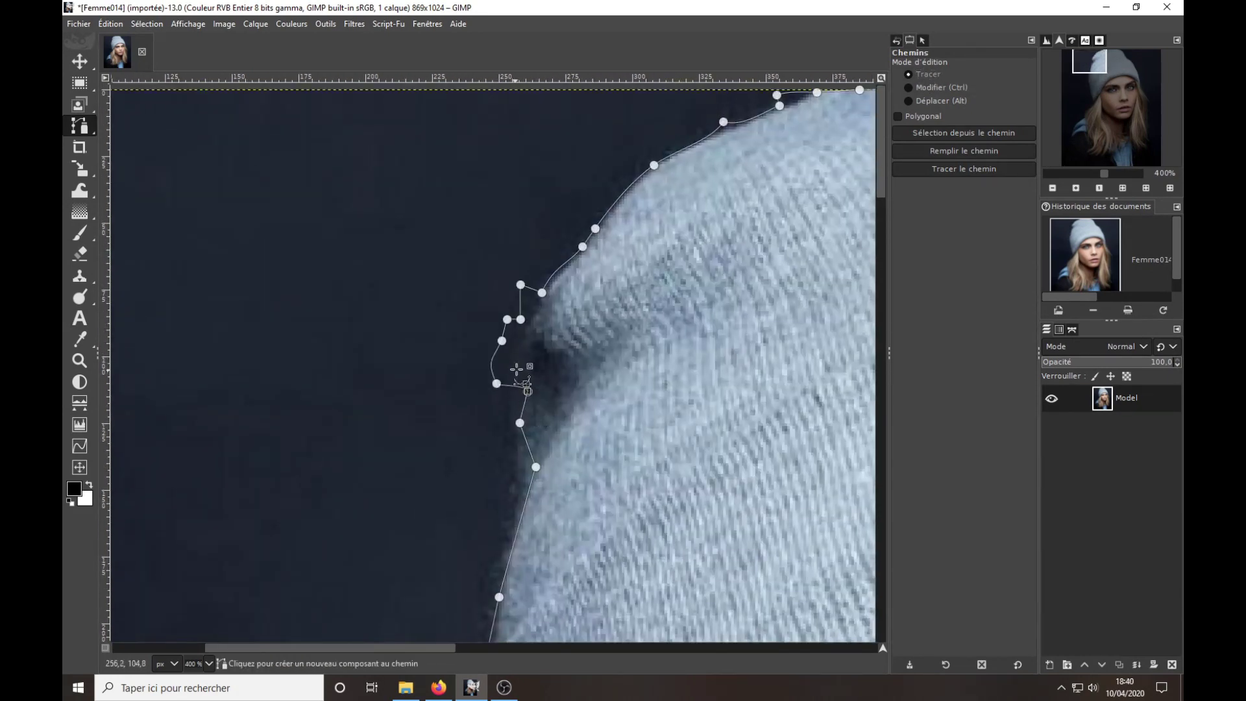
pyautogui.keyDown('ctrl'); pyautogui.keyDown('shift'); pyautogui.click(507, 319); pyautogui.keyUp('shift'); pyautogui.keyUp('ctrl')
pyautogui.keyDown('ctrl'); pyautogui.keyDown('shift'); pyautogui.click(520, 320); pyautogui.keyUp('shift'); pyautogui.keyUp('ctrl')
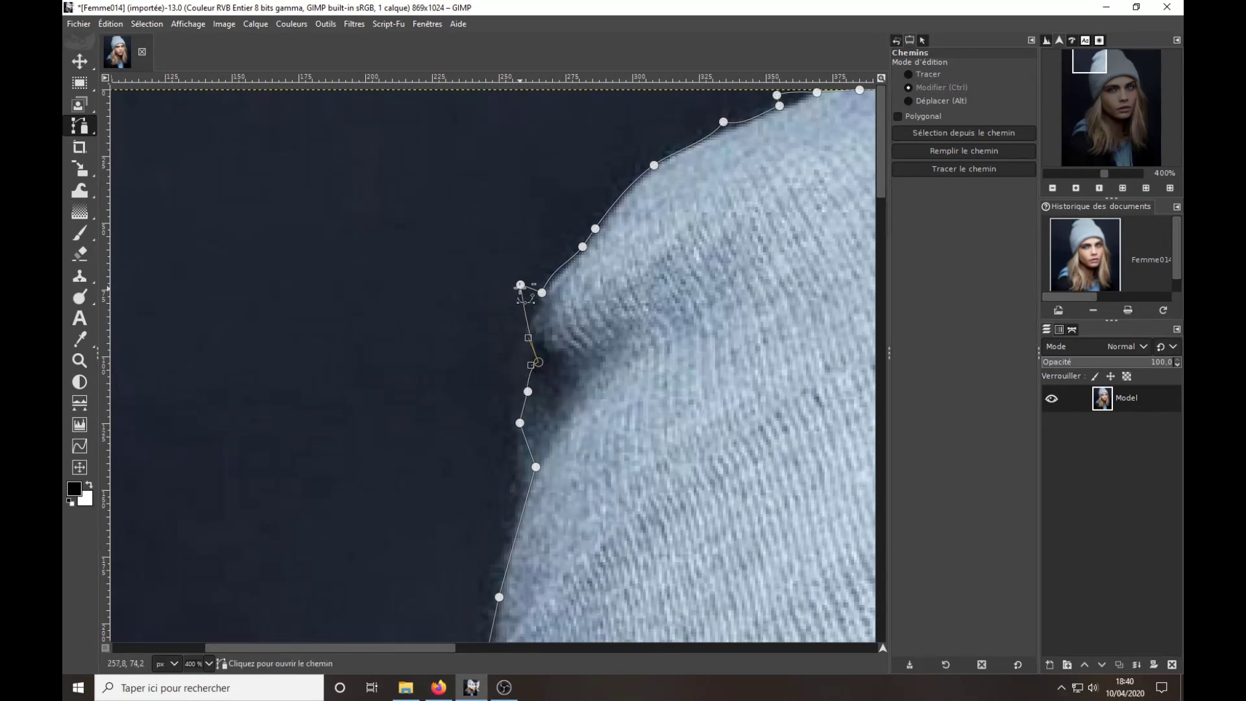
pyautogui.keyDown('ctrl'); pyautogui.keyDown('shift'); pyautogui.click(520, 284); pyautogui.keyUp('shift'); pyautogui.keyUp('ctrl')
pyautogui.moveTo(532, 349)
pyautogui.mouseDown()
pyautogui.moveTo(521, 361)
pyautogui.moveTo(530, 344)
pyautogui.mouseUp()
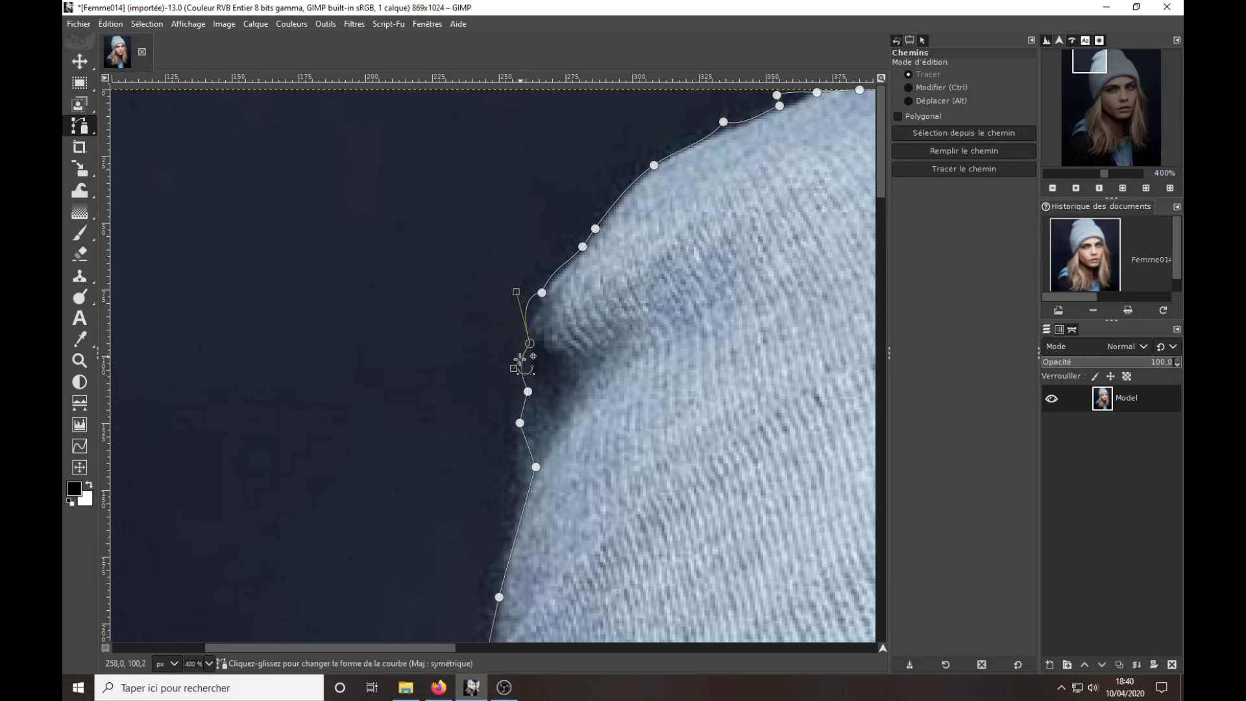
pyautogui.moveTo(517, 288); pyautogui.dragTo(530, 307)
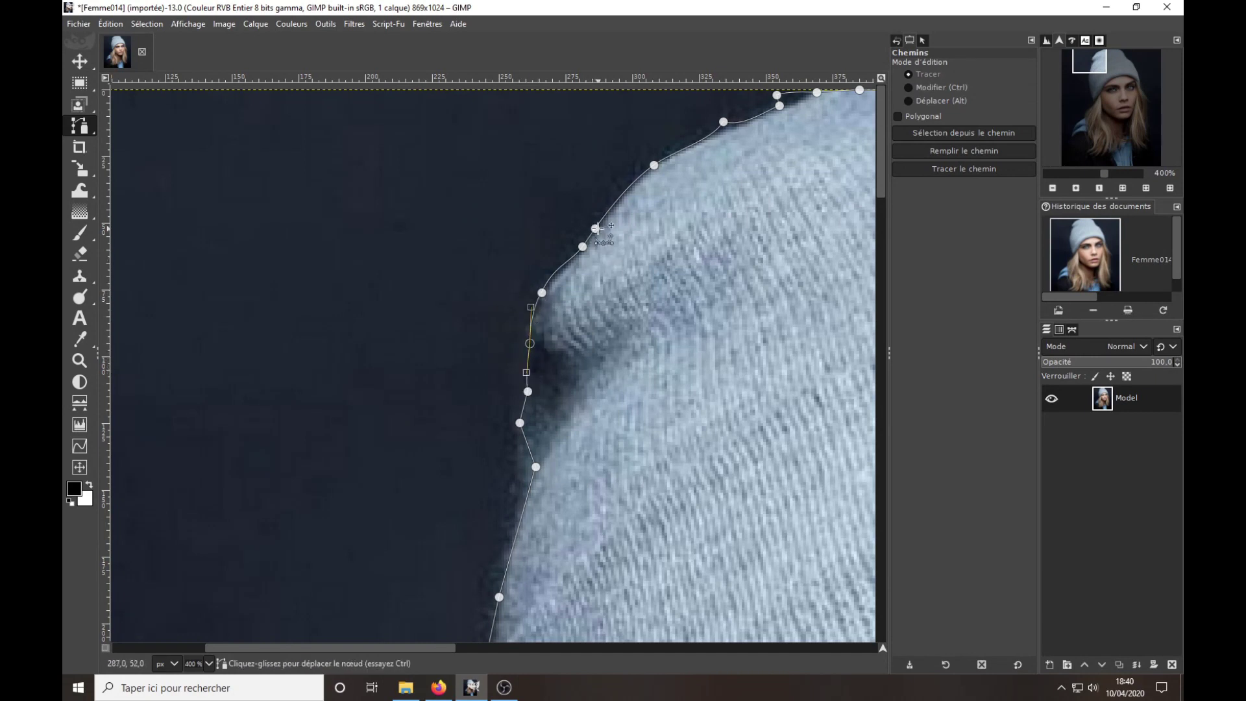
pyautogui.scroll(3, 531, 306)
pyautogui.hscroll(3, 531, 306)
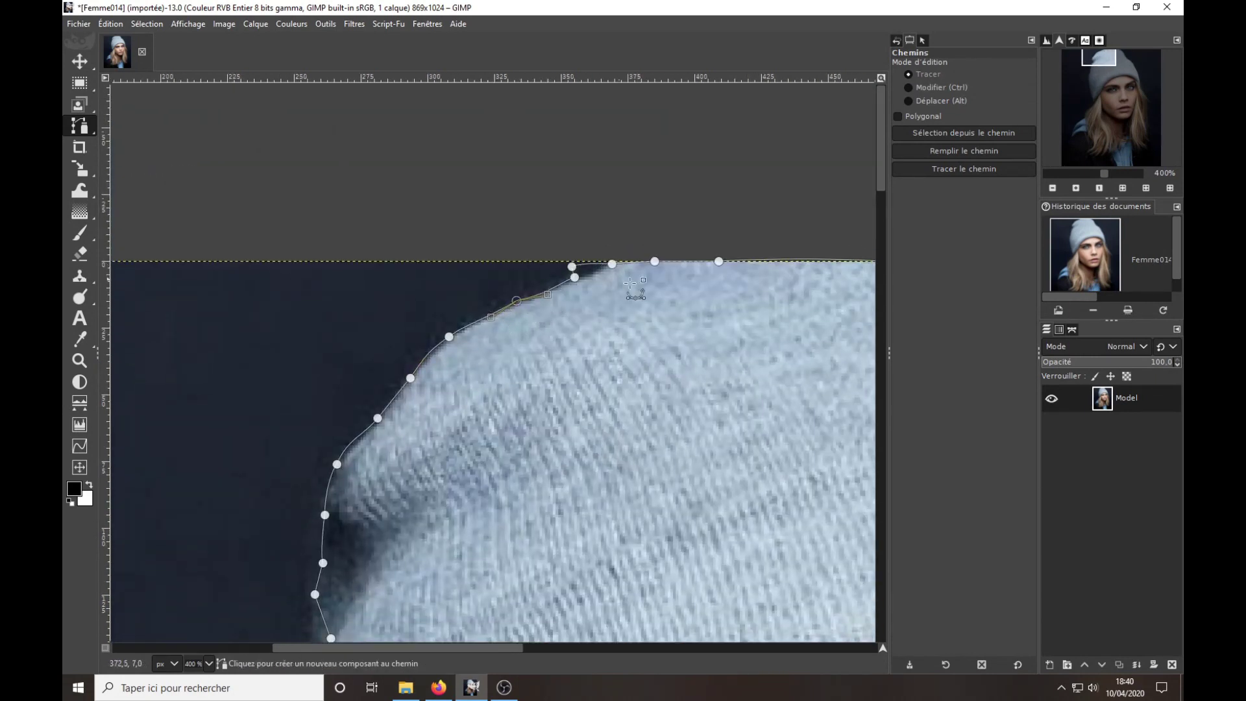
# Convert the finished outline path into a selection.
pyautogui.scroll(-3, 598, 273)
pyautogui.scroll(-5, 556, 509)
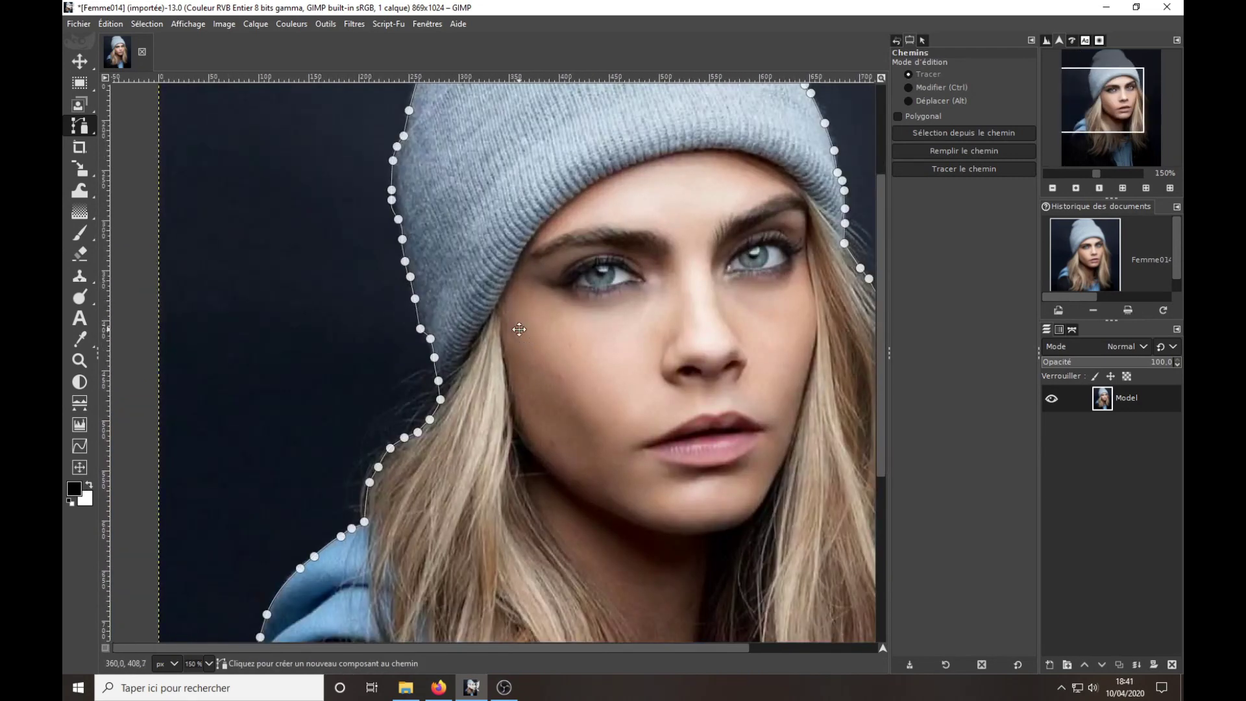
pyautogui.scroll(-5, 517, 326)
pyautogui.scroll(-3, 517, 326)
pyautogui.hscroll(3, 517, 325)
pyautogui.scroll(1, 425, 300)
pyautogui.scroll(2, 425, 300)
pyautogui.hscroll(-1, 577, 266)
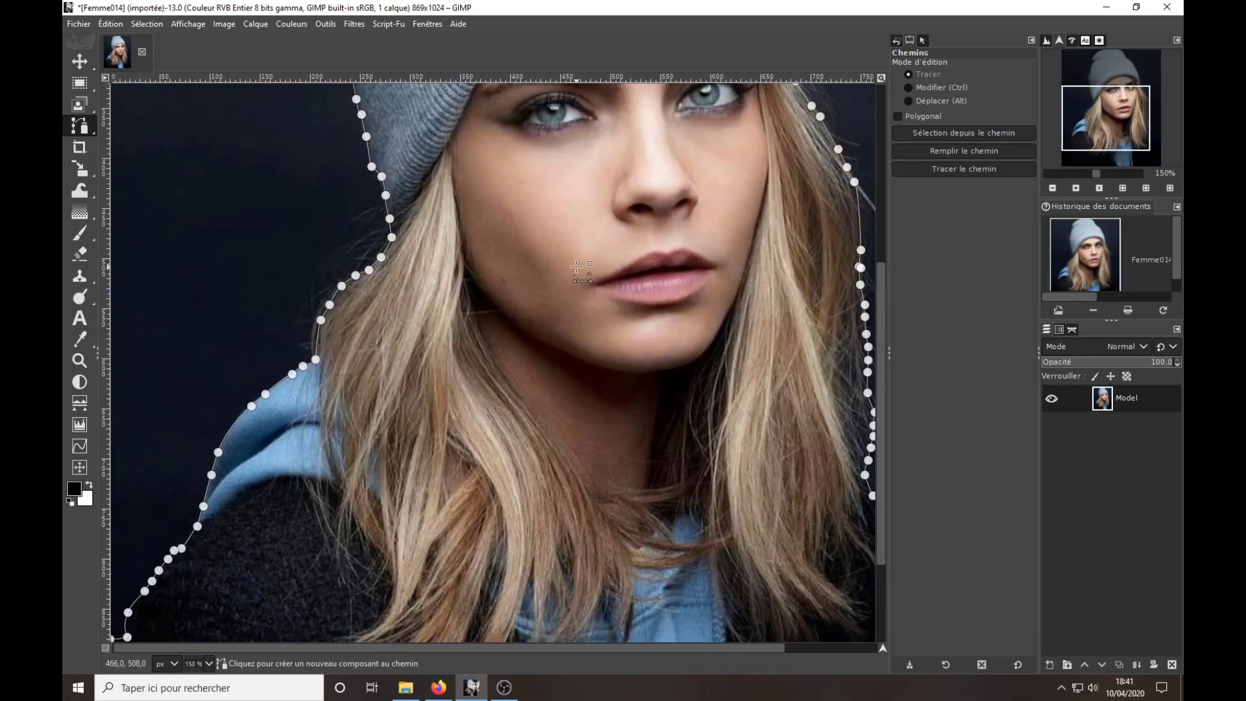
pyautogui.hotkey('shift', 'v')
pyautogui.press('m')
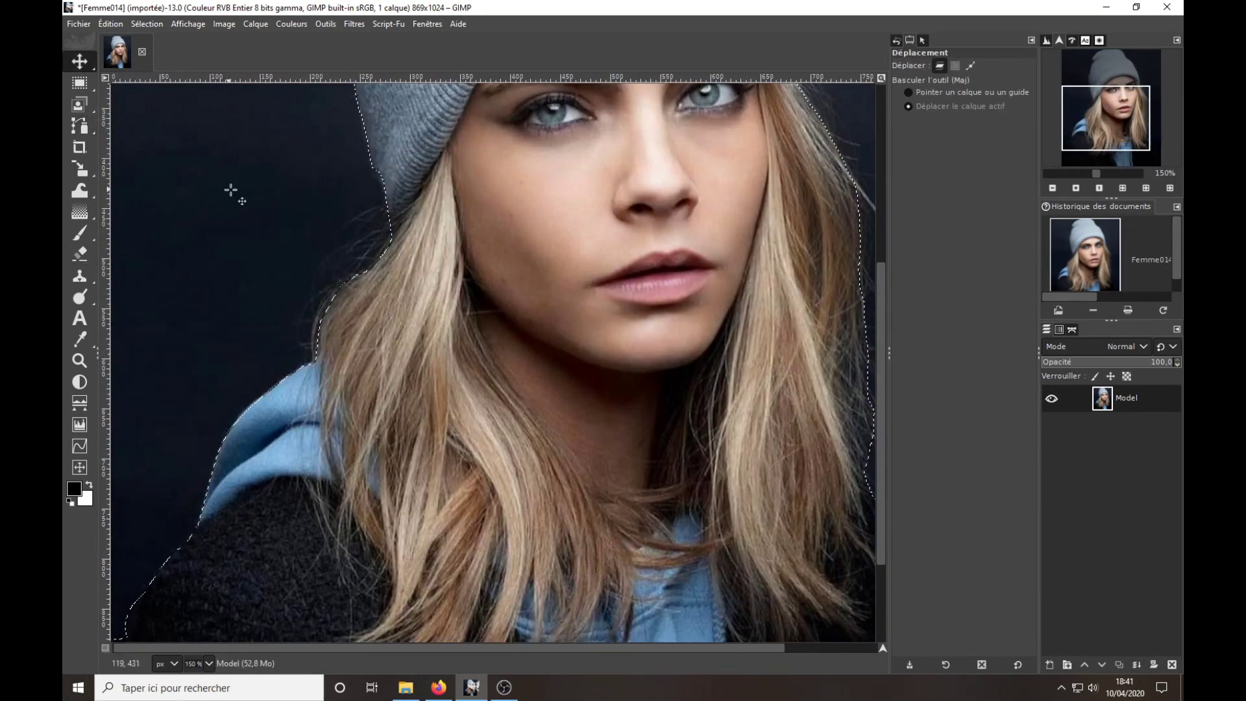
# Create a new path from the selection and delete the original Path Model.
pyautogui.click(1072, 329)
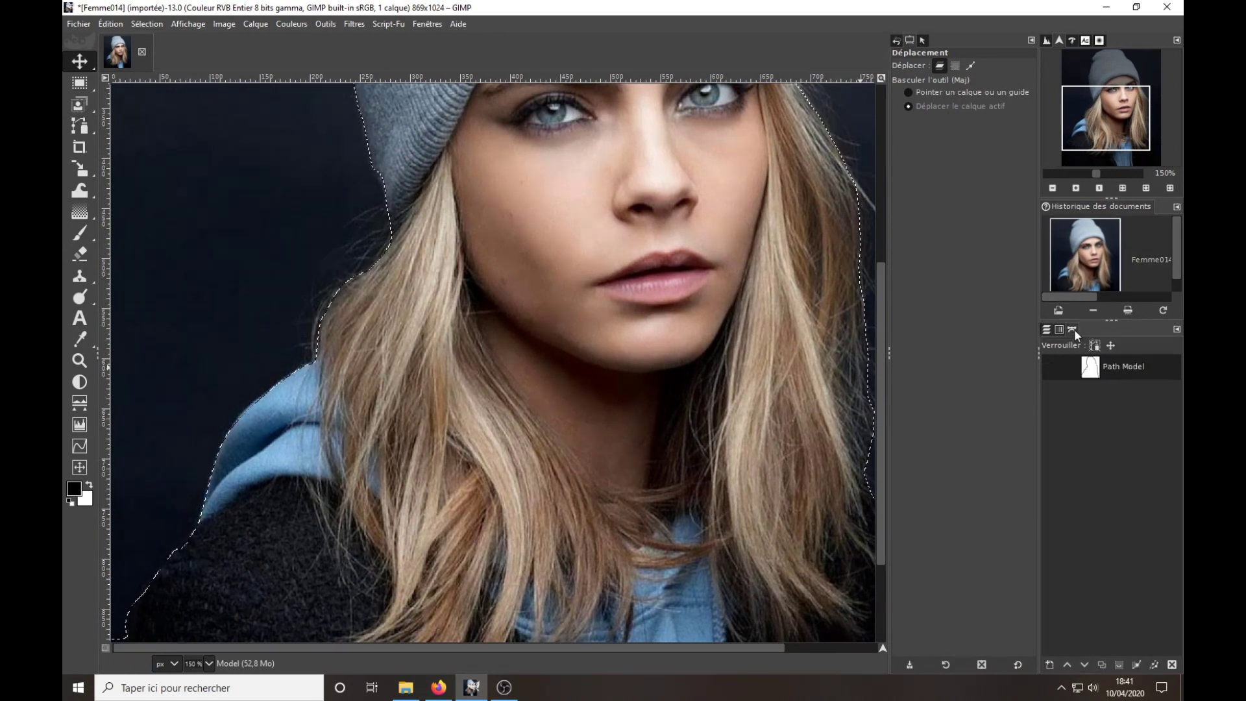
pyautogui.click(1137, 667)
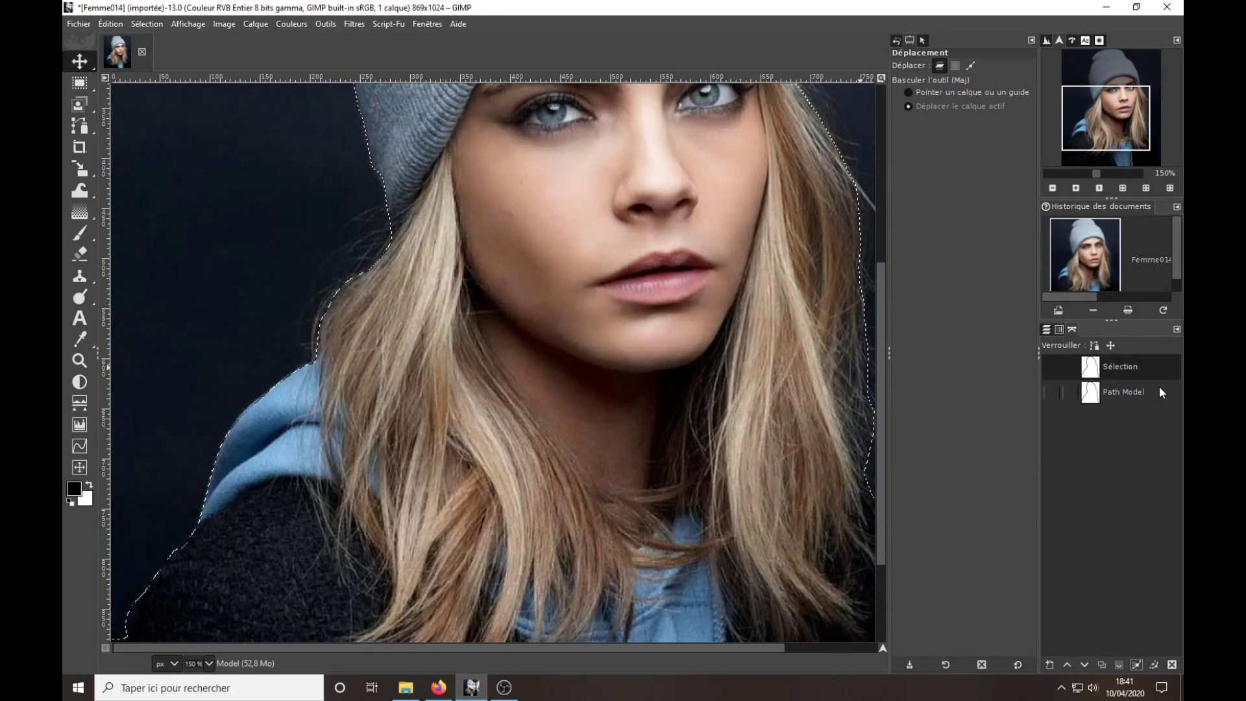
pyautogui.click(1136, 391)
pyautogui.click(1172, 665)
pyautogui.click(1126, 368)
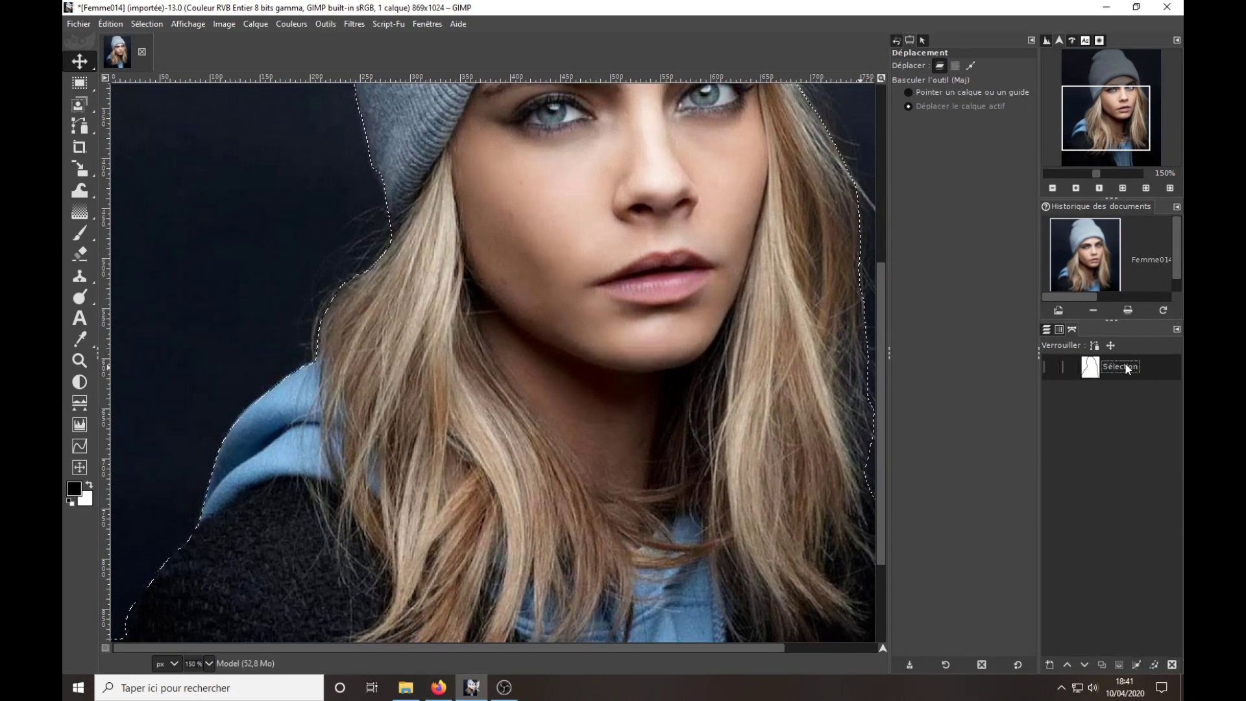
# Name the new path 'Path Model' and make its outline visible.
pyautogui.write('Pah')
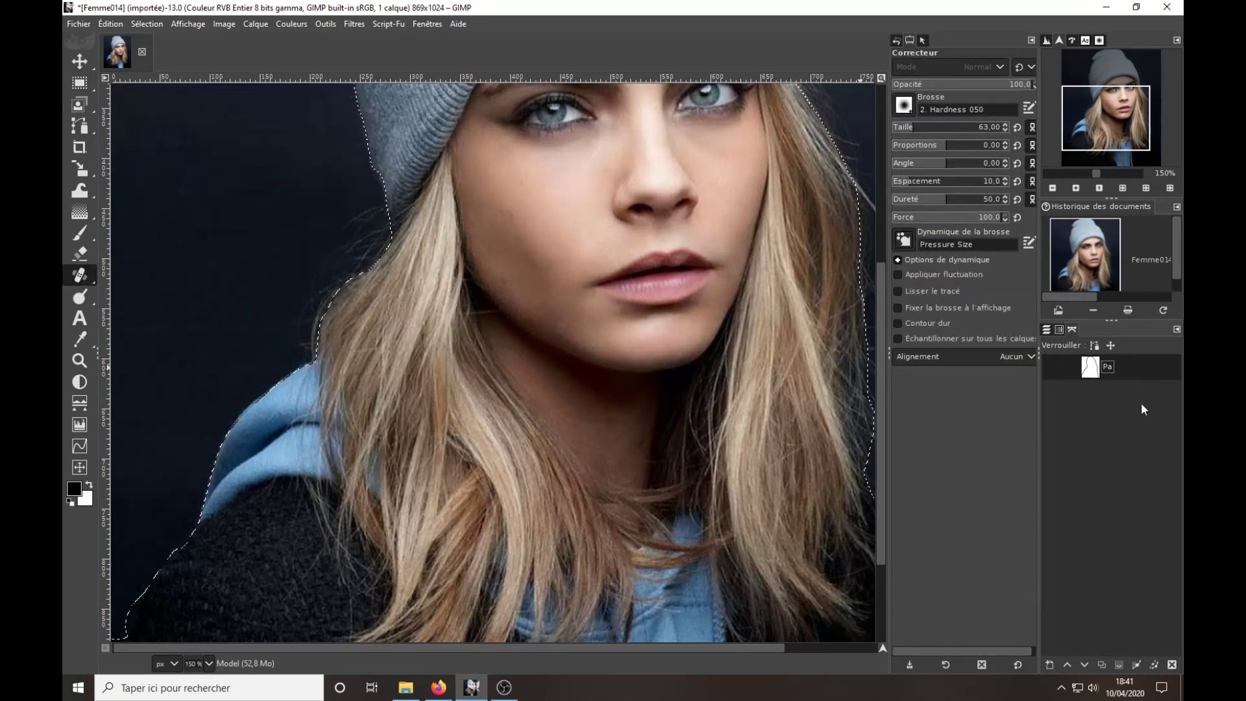
pyautogui.hotkey('ctrl', 'a')
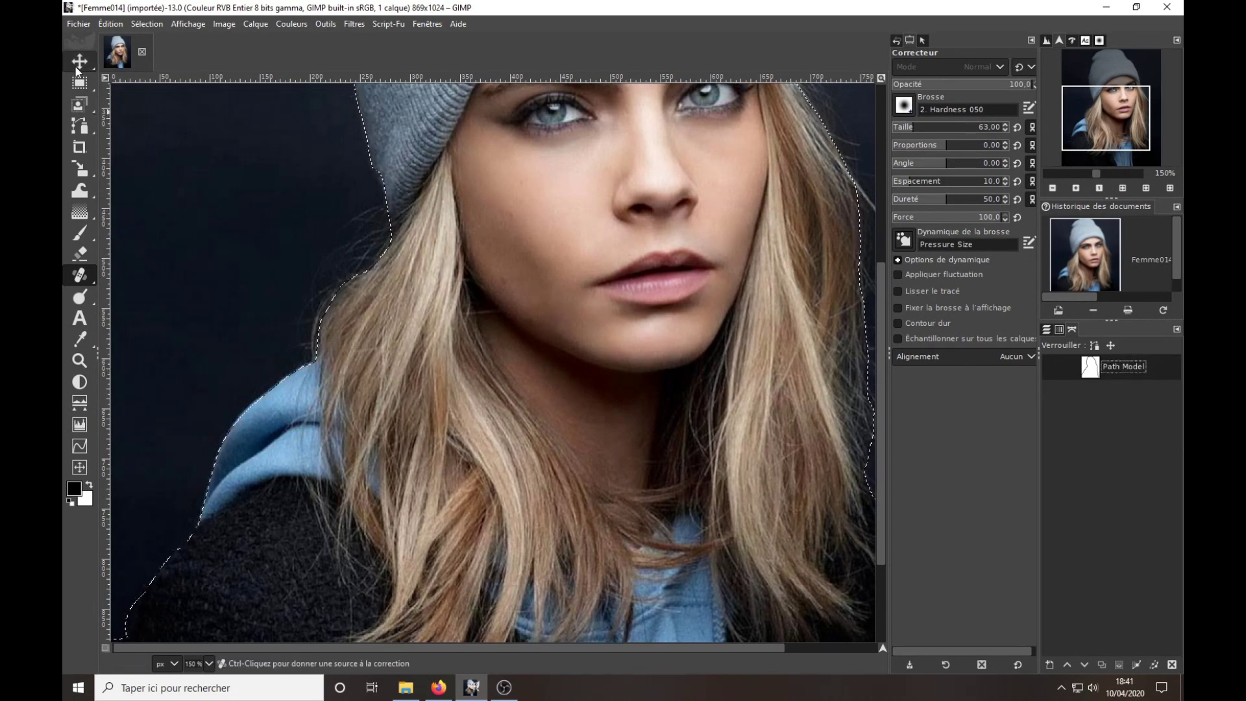
pyautogui.click(79, 61)
pyautogui.click(1048, 362)
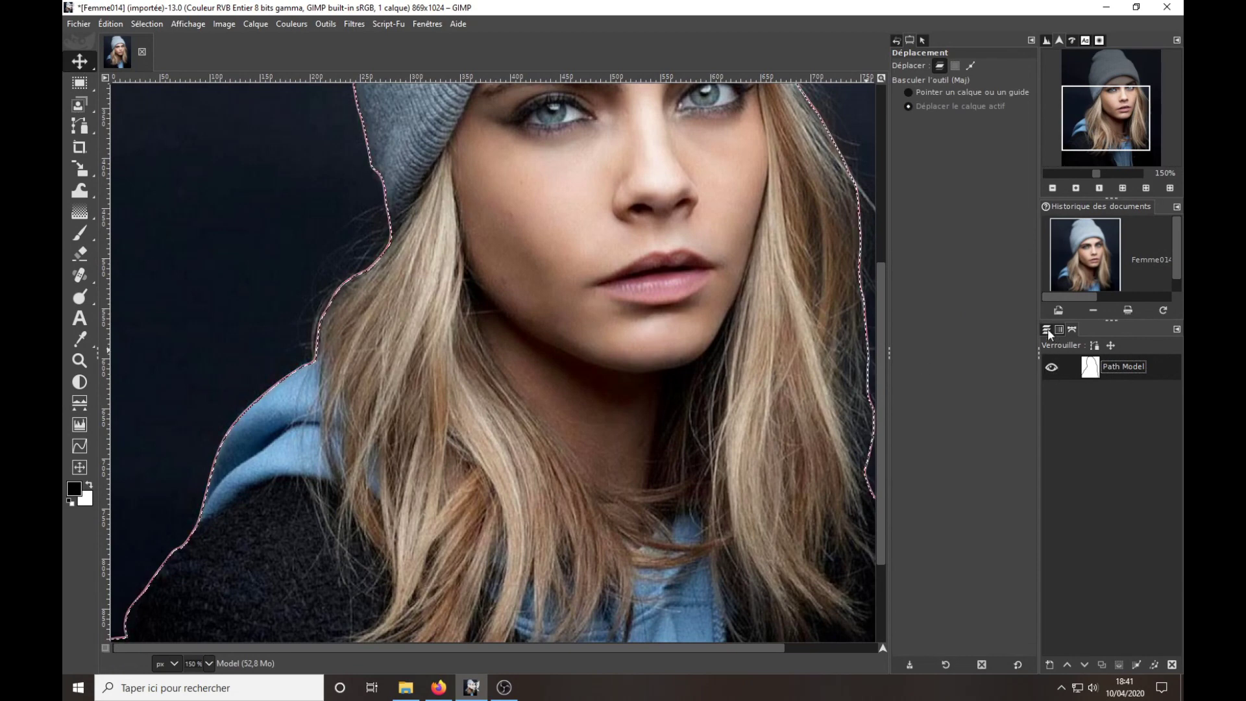
pyautogui.click(1047, 329)
# Clear the selection and export Path Model as an SVG into the Tuto 083 folder.
pyautogui.moveTo(878, 349); pyautogui.dragTo(875, 157)
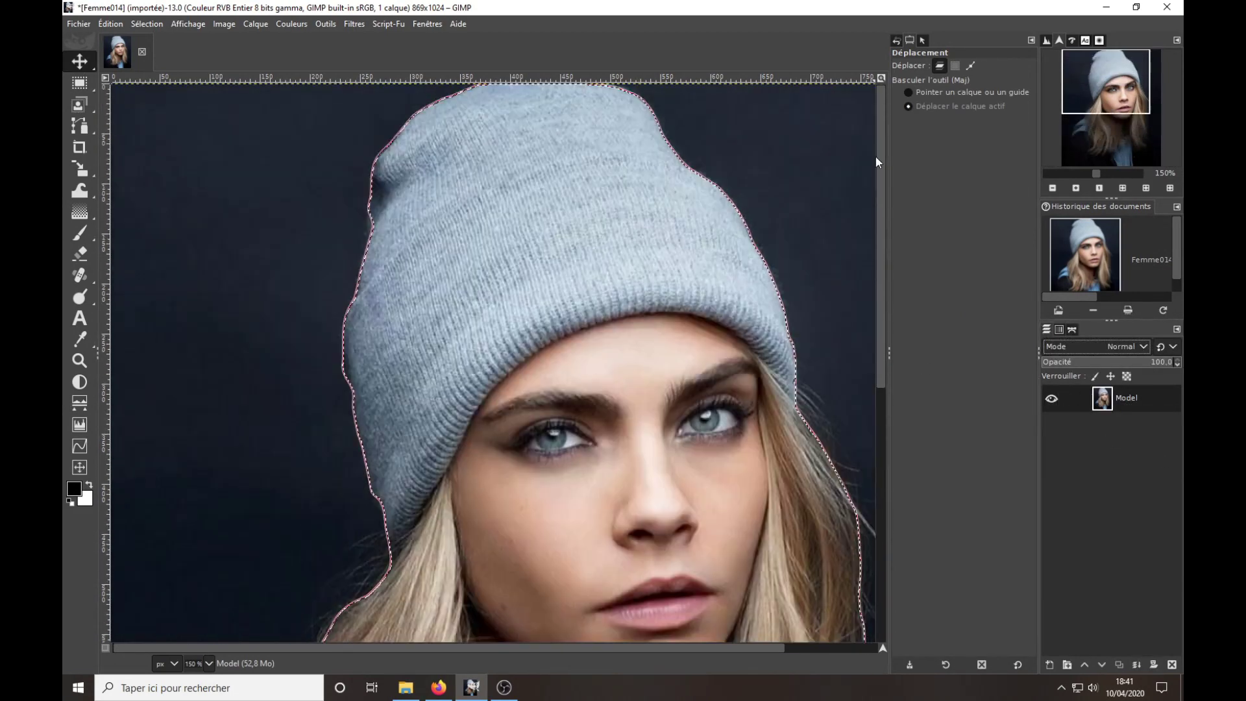
pyautogui.click(153, 59)
pyautogui.click(1072, 329)
pyautogui.rightClick(1120, 367)
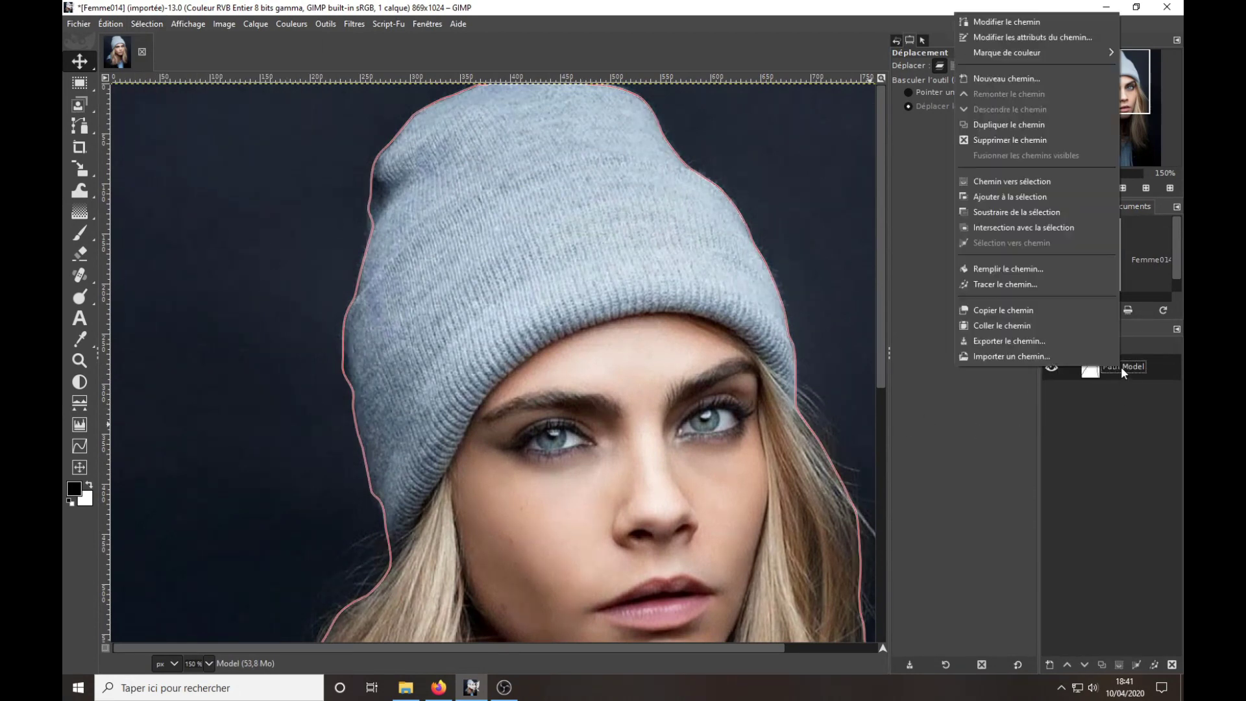
pyautogui.click(986, 341)
pyautogui.press('BackSpace')
pyautogui.scroll(-3, 785, 302)
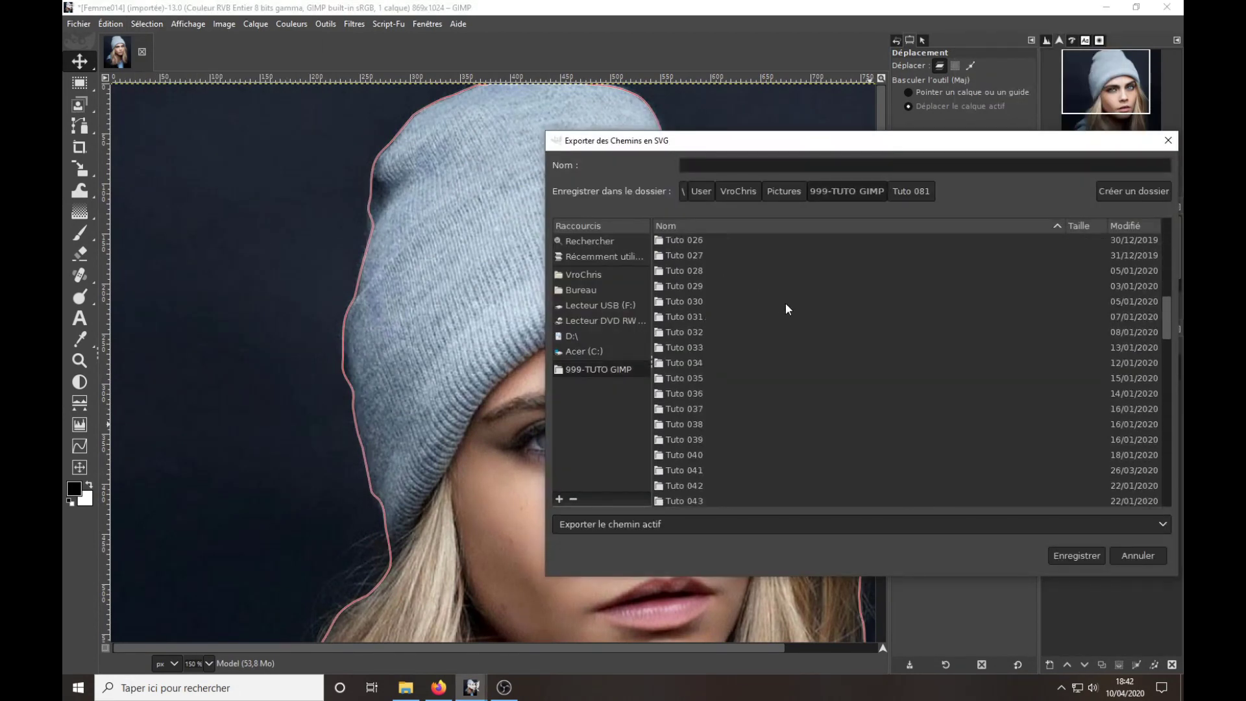
pyautogui.scroll(-3, 784, 304)
pyautogui.scroll(-3, 776, 312)
pyautogui.doubleClick(684, 381)
pyautogui.write('Path Model.svg')
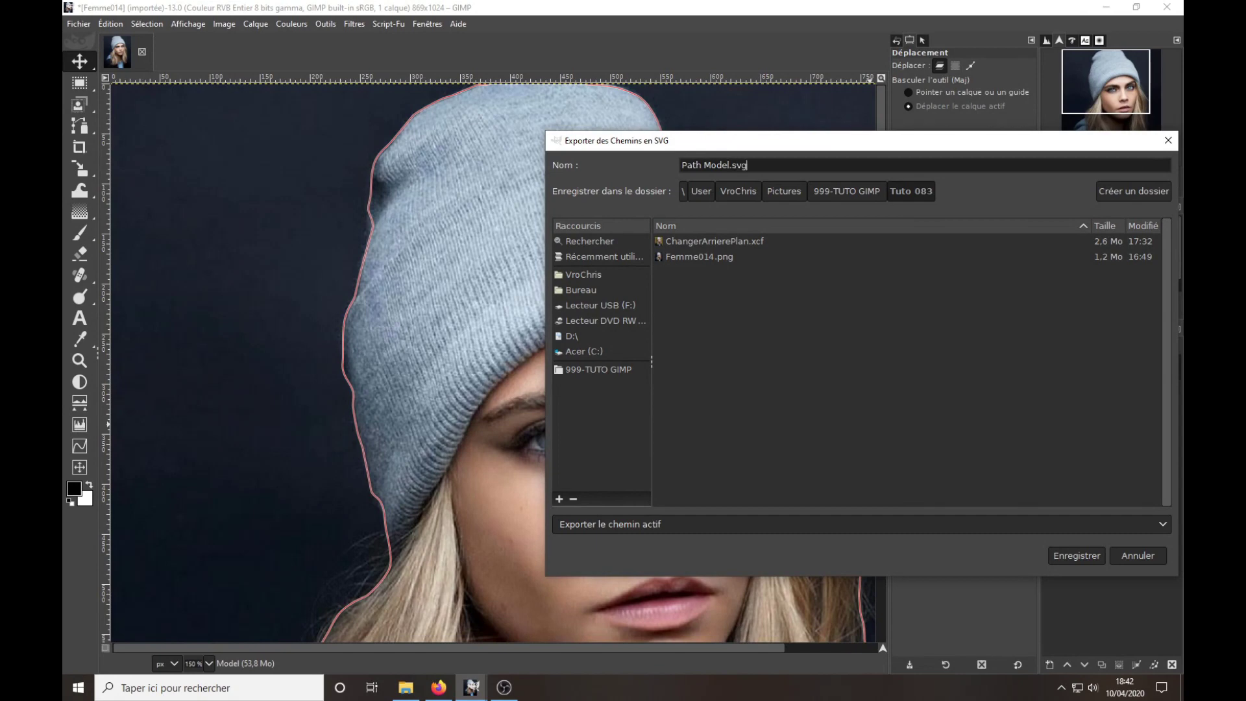
pyautogui.press('Return')
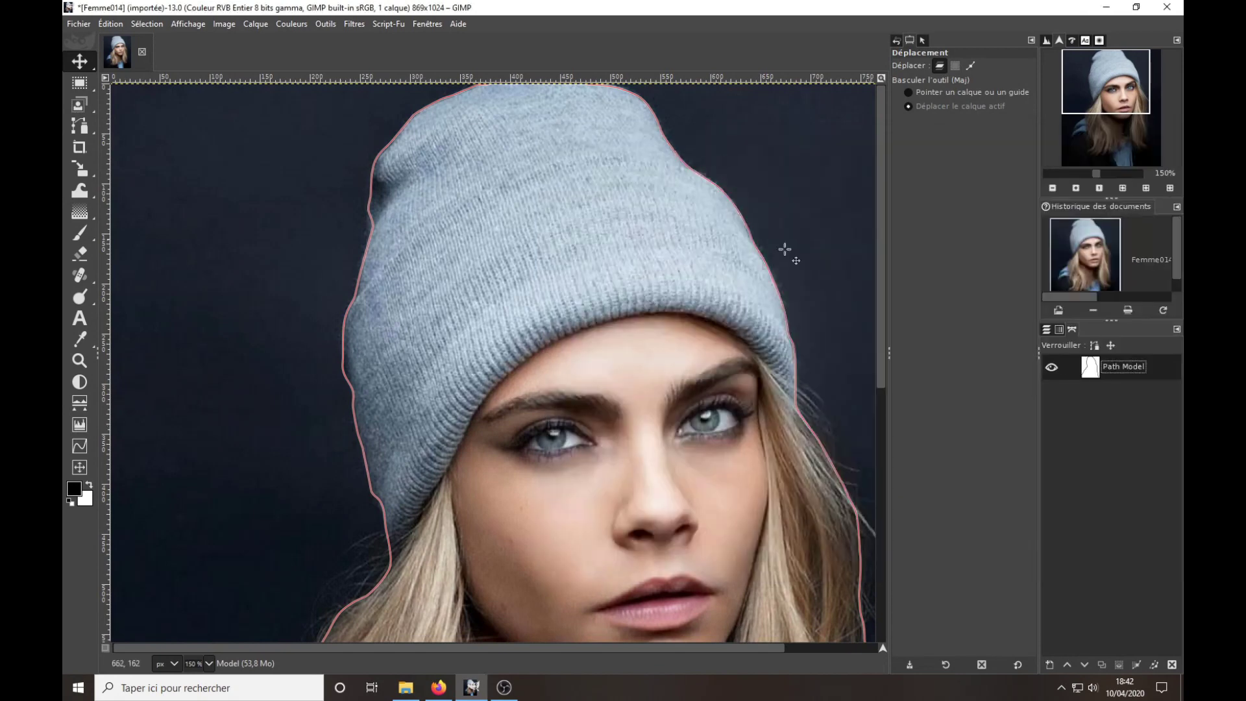
# Delete the path and import Path Model.svg from 999-TUTO GIMP/Tuto 083.
pyautogui.click(1171, 664)
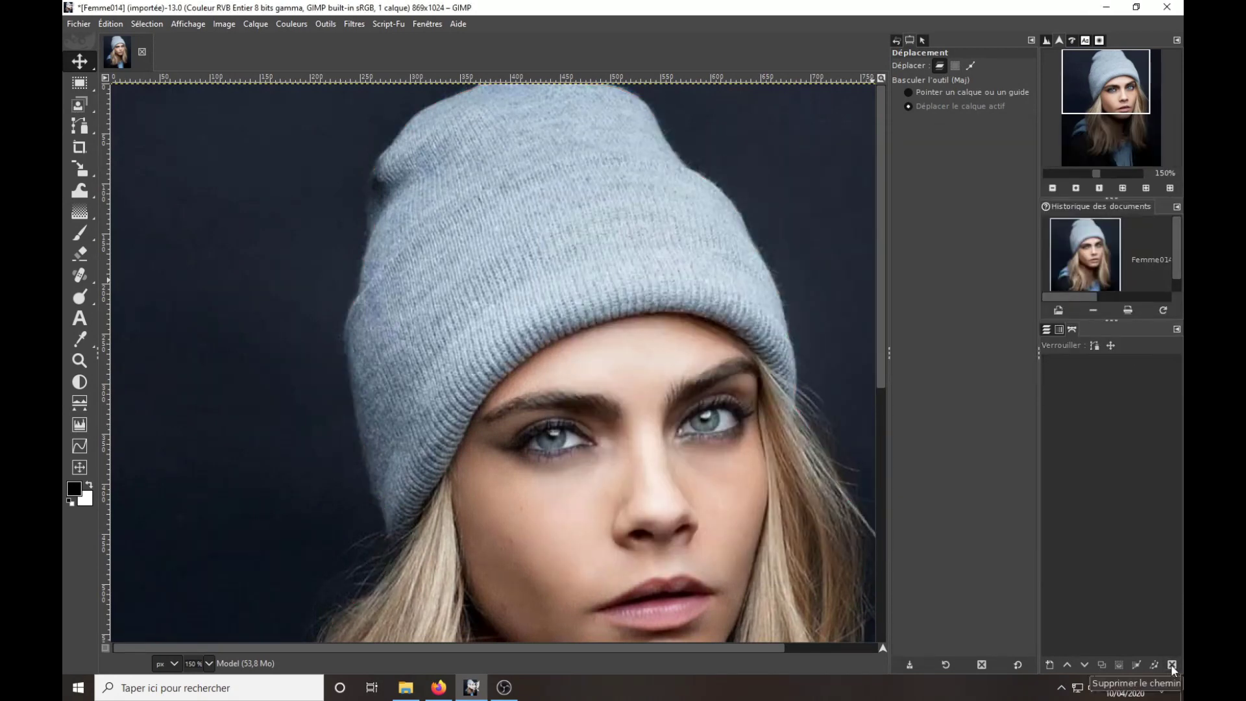
pyautogui.rightClick(1124, 462)
pyautogui.click(1055, 446)
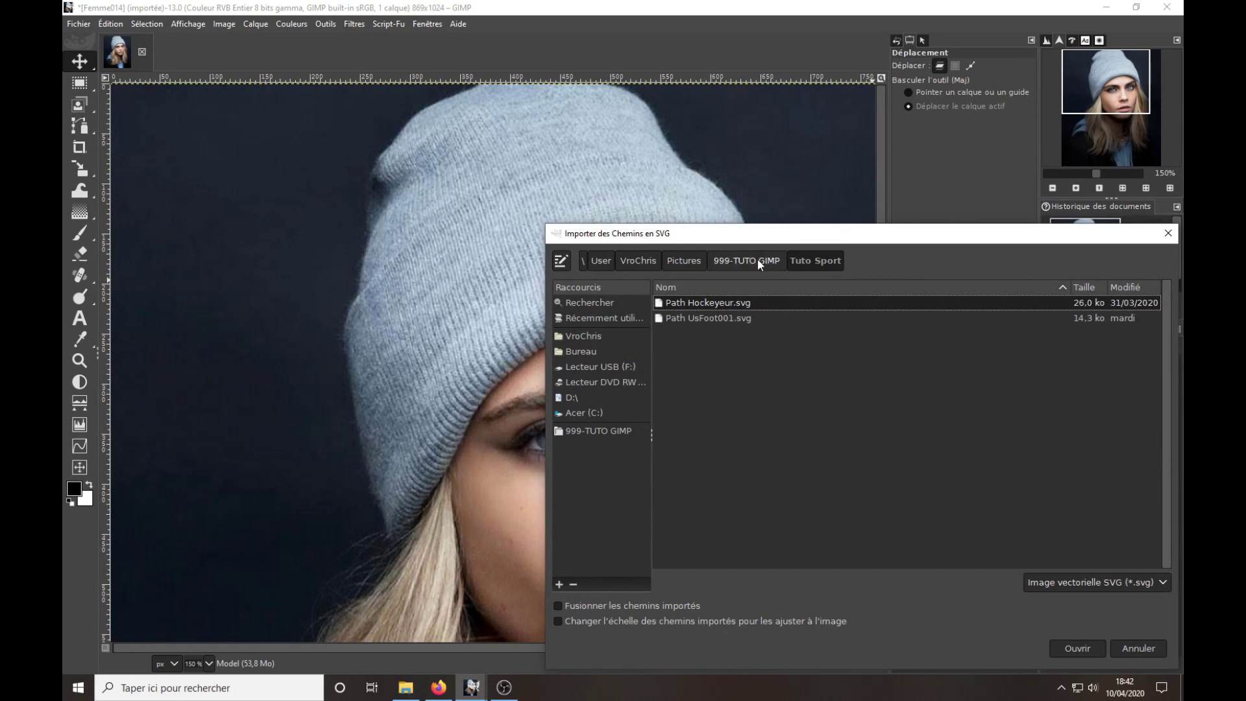
pyautogui.click(757, 263)
pyautogui.scroll(-3, 700, 398)
pyautogui.doubleClick(695, 345)
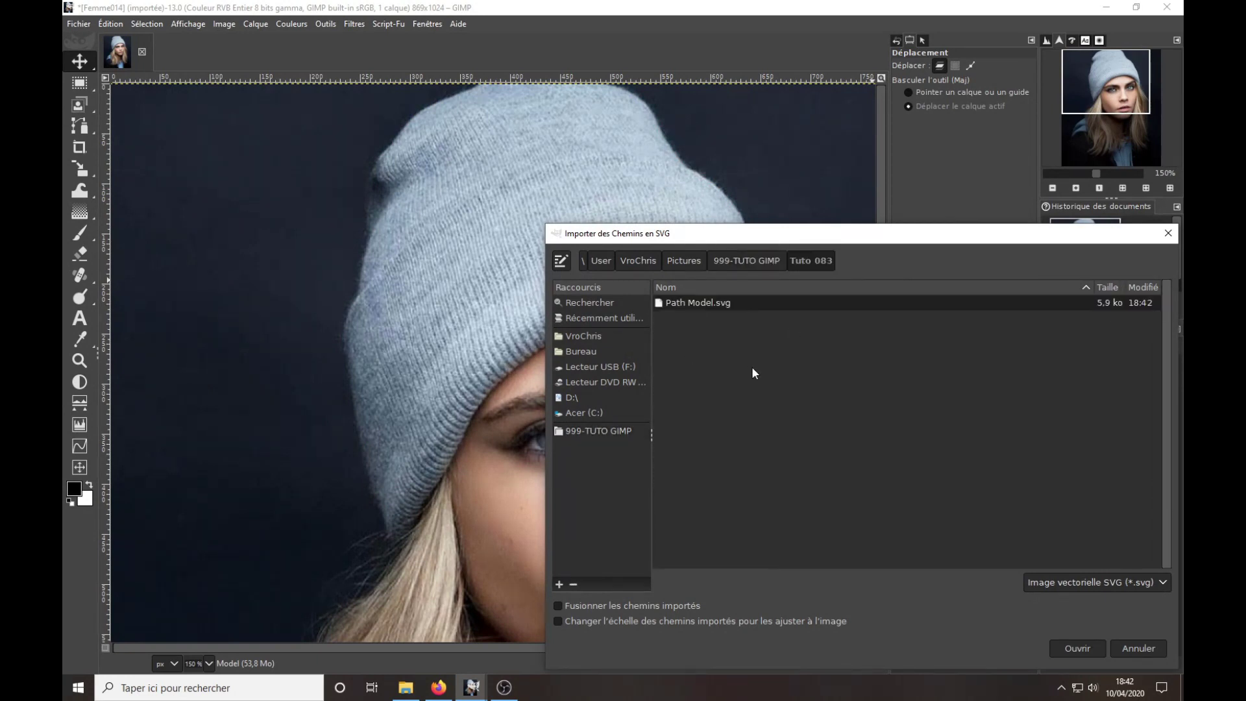
pyautogui.click(1078, 648)
pyautogui.click(1051, 367)
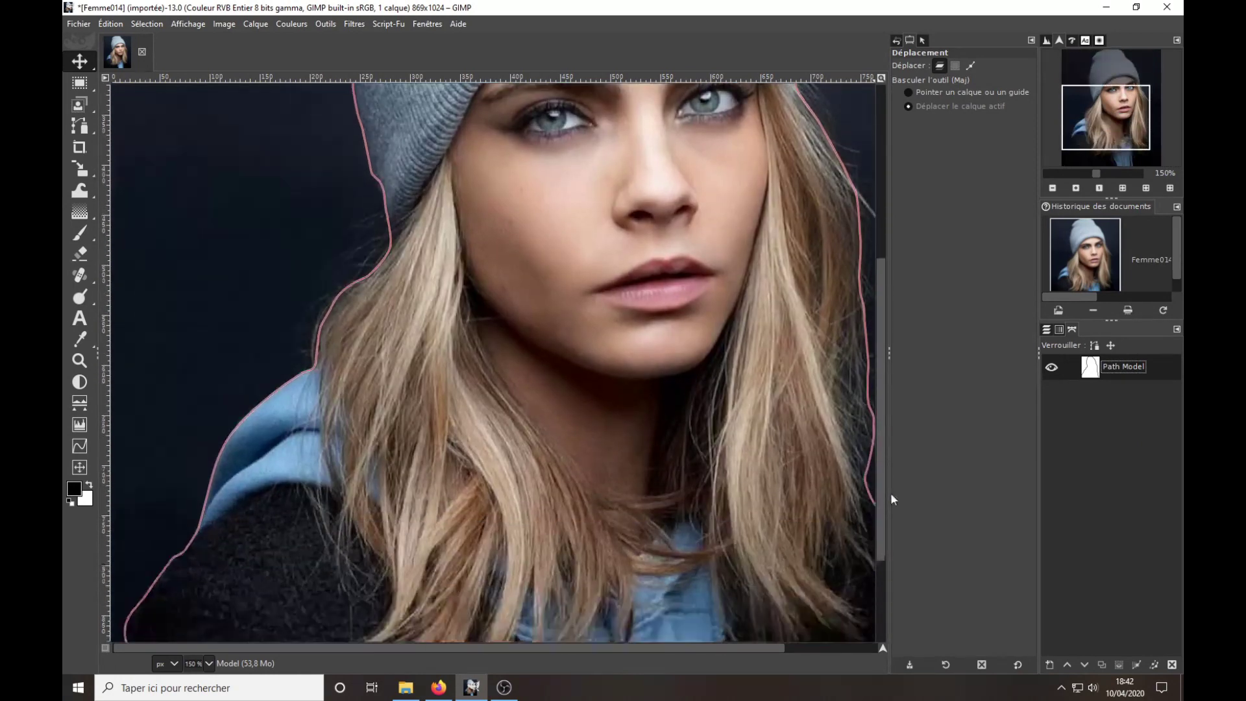
pyautogui.moveTo(880, 321); pyautogui.dragTo(890, 562)
# Zoom out, turn Path Model into a selection, and hide the path outline.
pyautogui.click(1122, 188)
pyautogui.click(1053, 187)
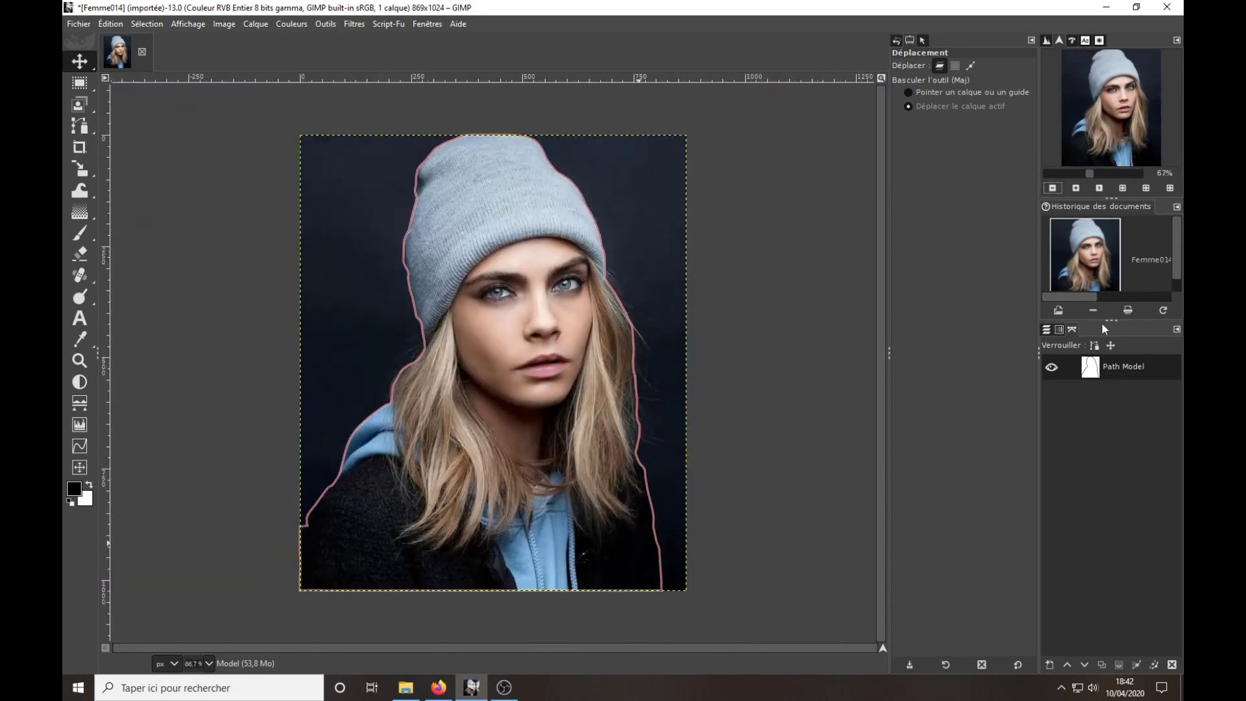
pyautogui.click(1116, 663)
pyautogui.click(1113, 495)
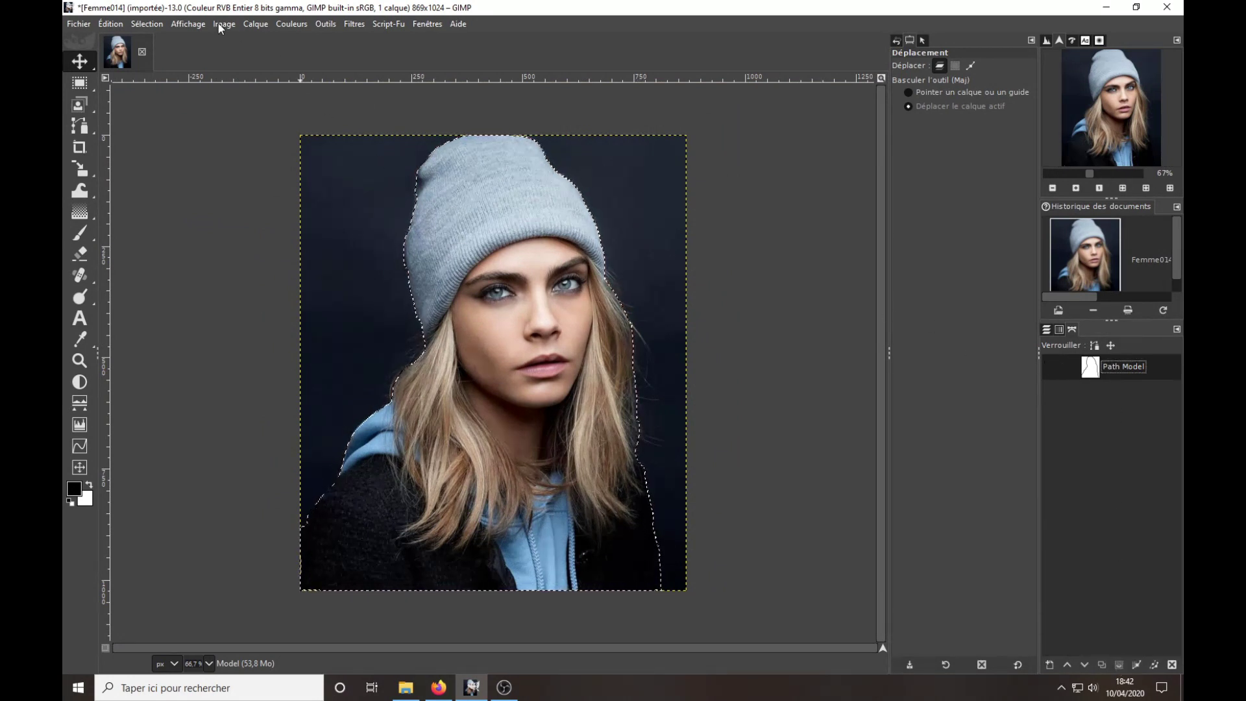
# Invert the selection and delete the background, then undo the deletion.
pyautogui.click(162, 22)
pyautogui.click(163, 69)
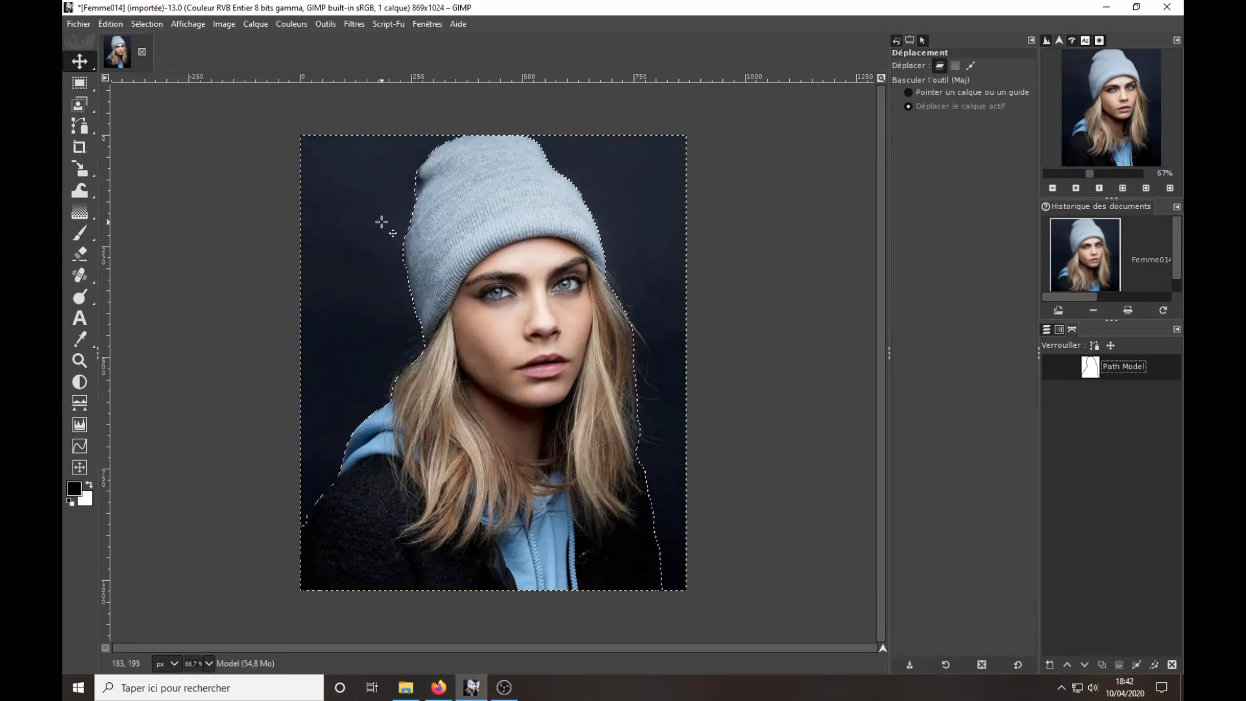
pyautogui.press('Delete')
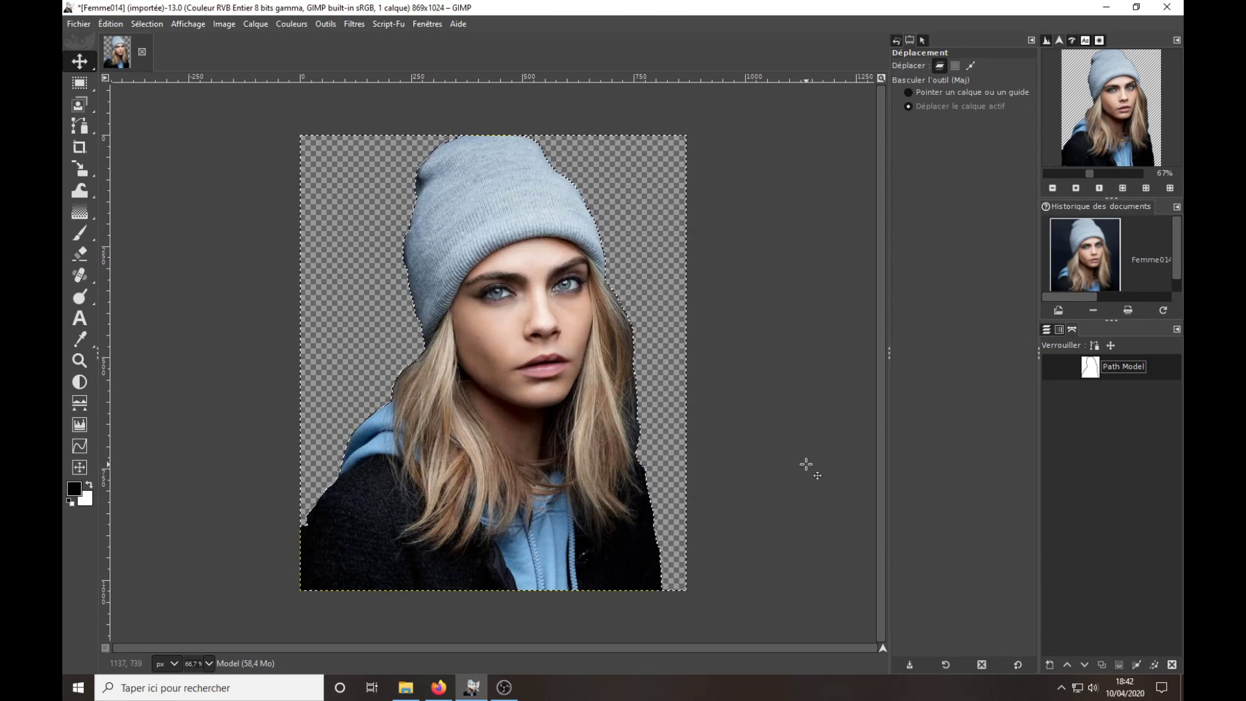
pyautogui.hotkey('ctrl', 'z')
# Open Add Layer Mask for the Model layer.
pyautogui.click(1046, 329)
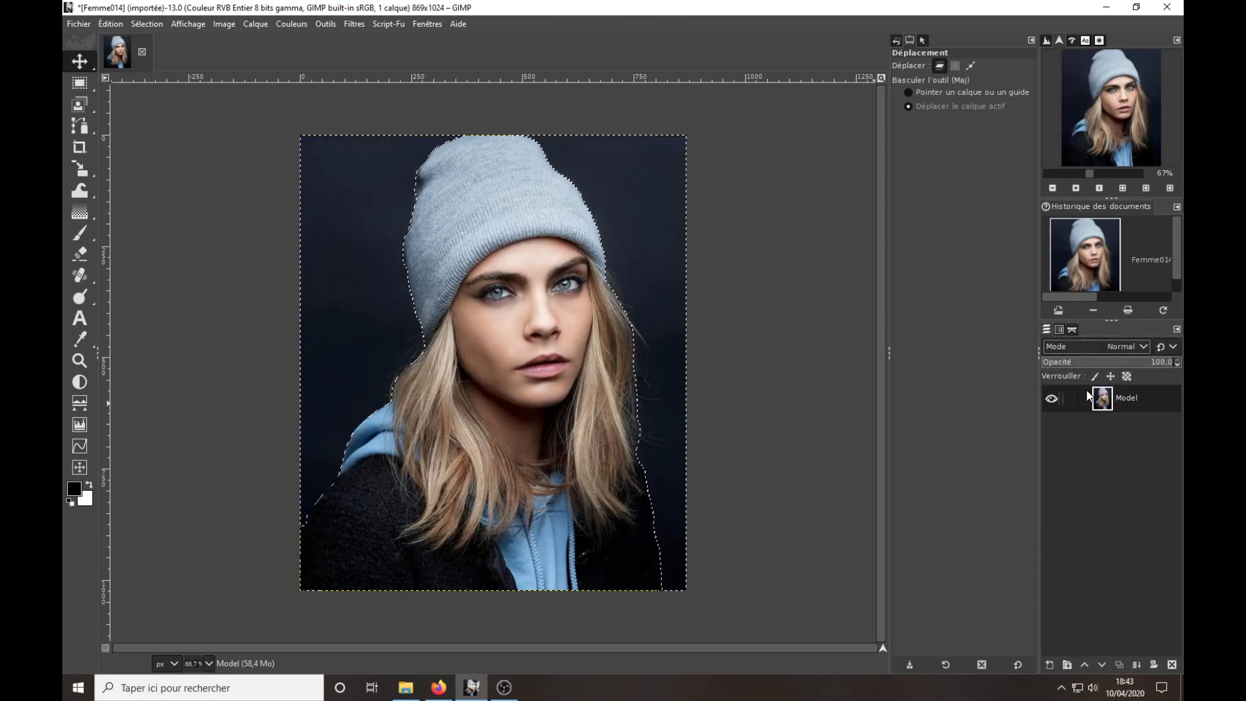
pyautogui.rightClick(1103, 398)
pyautogui.click(1008, 255)
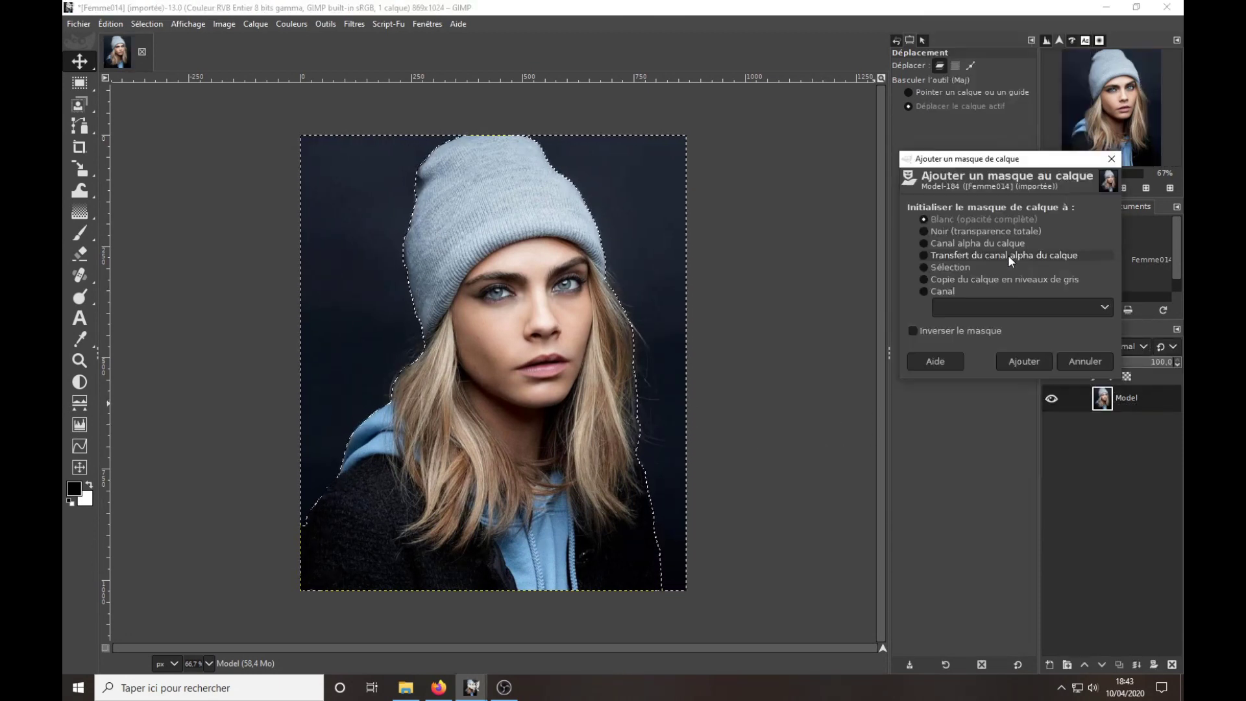
# Add a Selection-based layer mask, undo the inverted result, re-invert, and re-add the mask.
pyautogui.click(944, 266)
pyautogui.click(1031, 360)
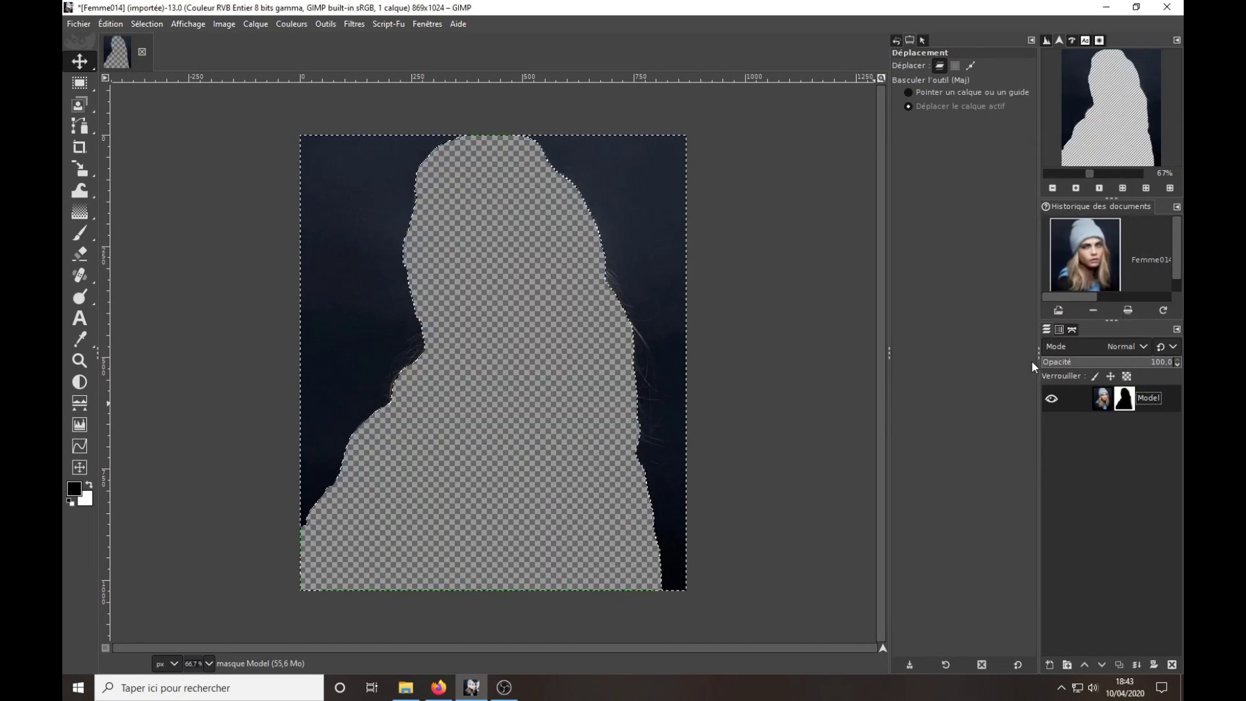
pyautogui.hotkey('ctrl', 'z')
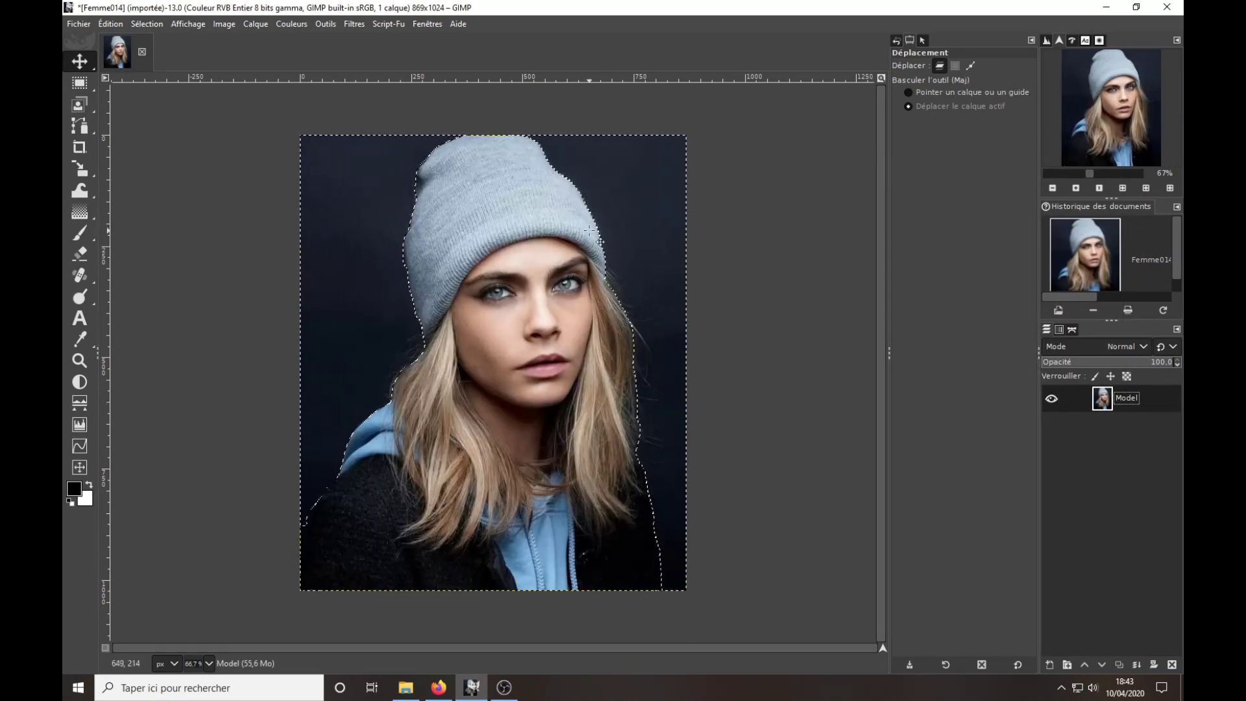
pyautogui.click(158, 22)
pyautogui.click(166, 69)
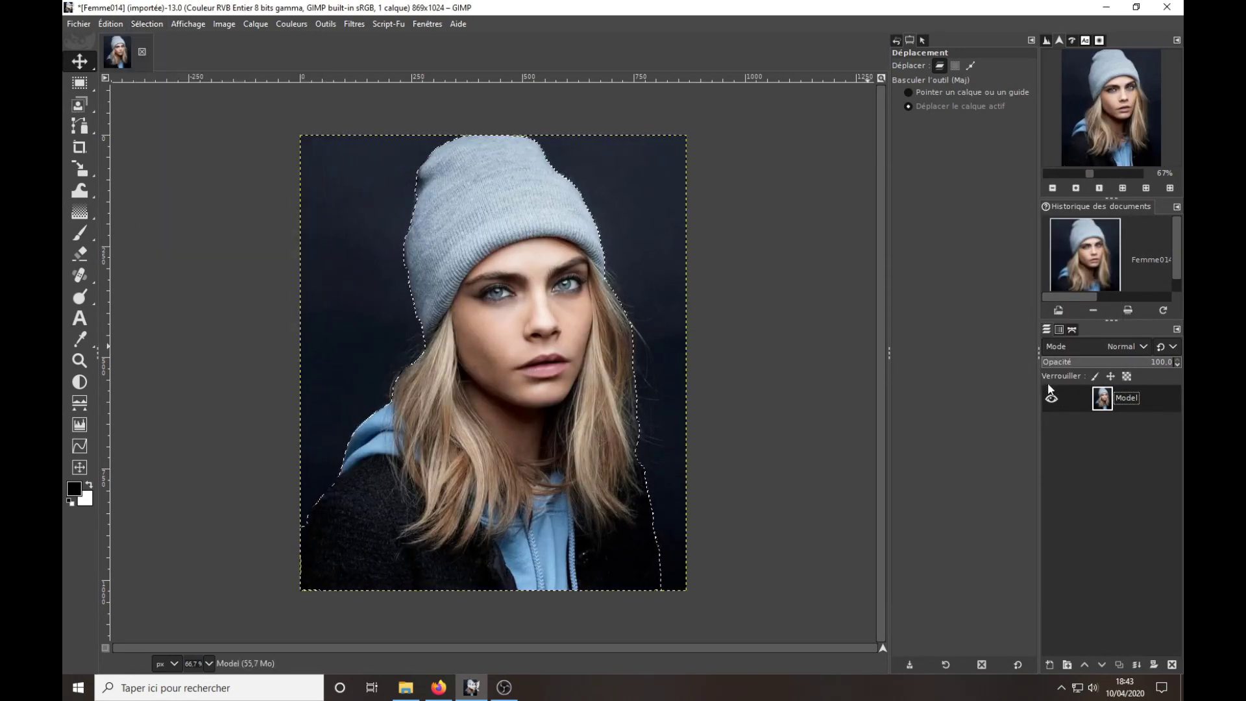
pyautogui.rightClick(1050, 388)
pyautogui.click(998, 256)
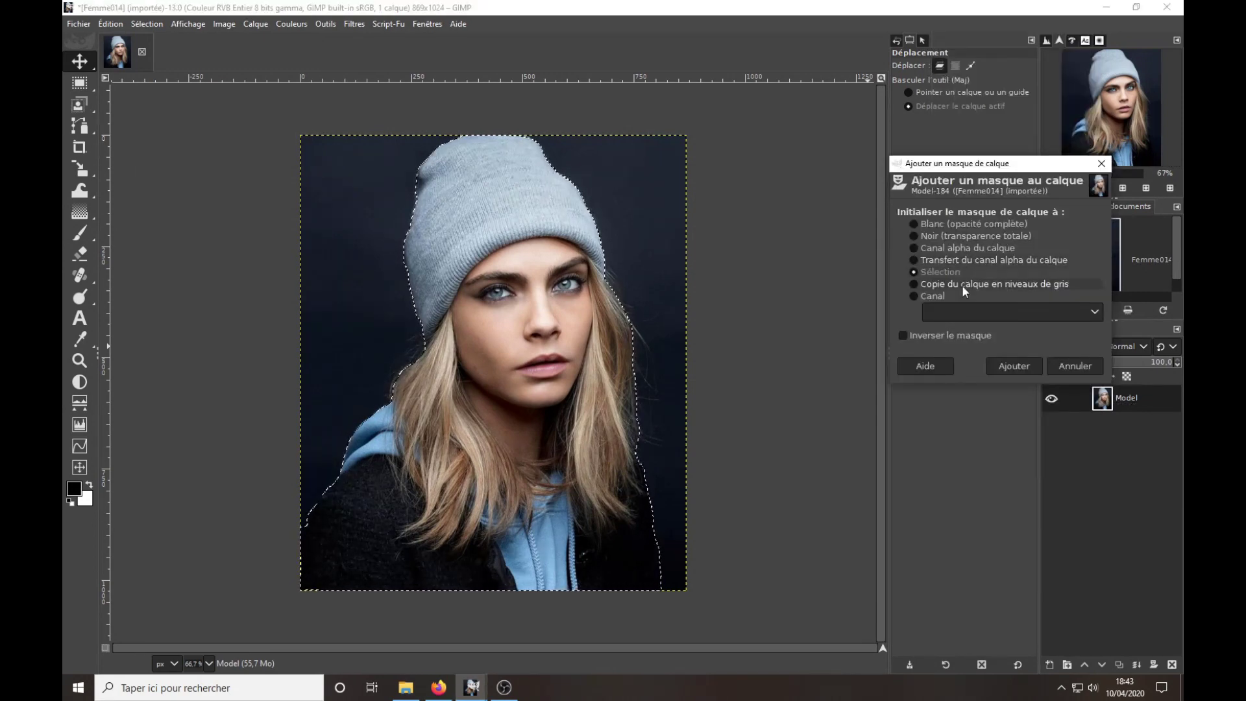
pyautogui.click(1028, 363)
# Activate the Model layer image, choose Select > None, and zoom in on the face.
pyautogui.click(1101, 398)
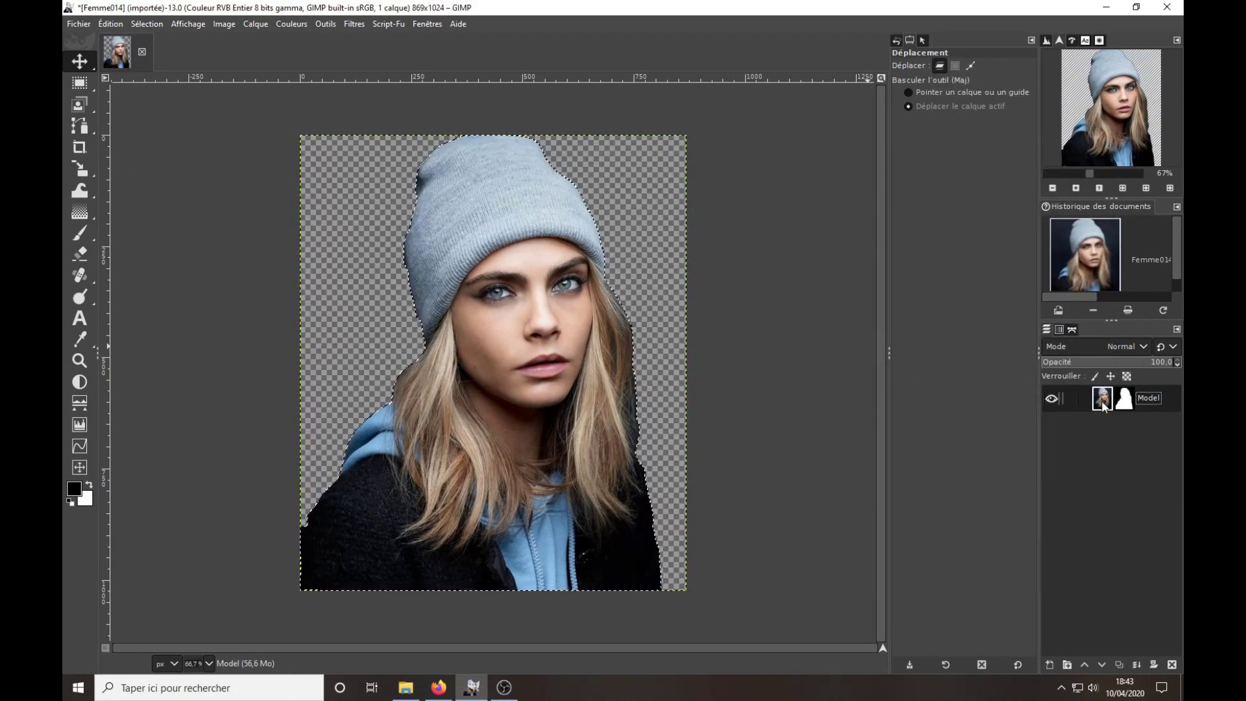
pyautogui.click(147, 24)
pyautogui.click(160, 69)
pyautogui.press('+')
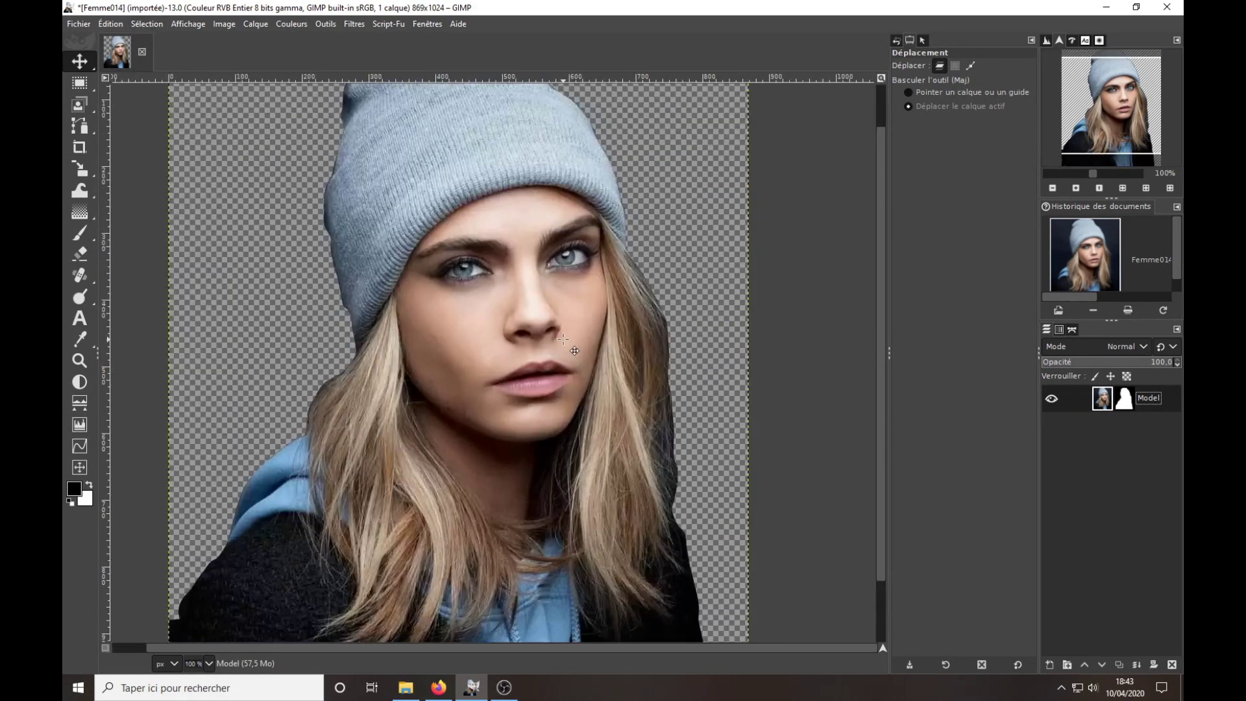
pyautogui.press('+')
# On the layer mask, paint black over the dark fringe along the hair's right and lower edges.
pyautogui.click(1124, 398)
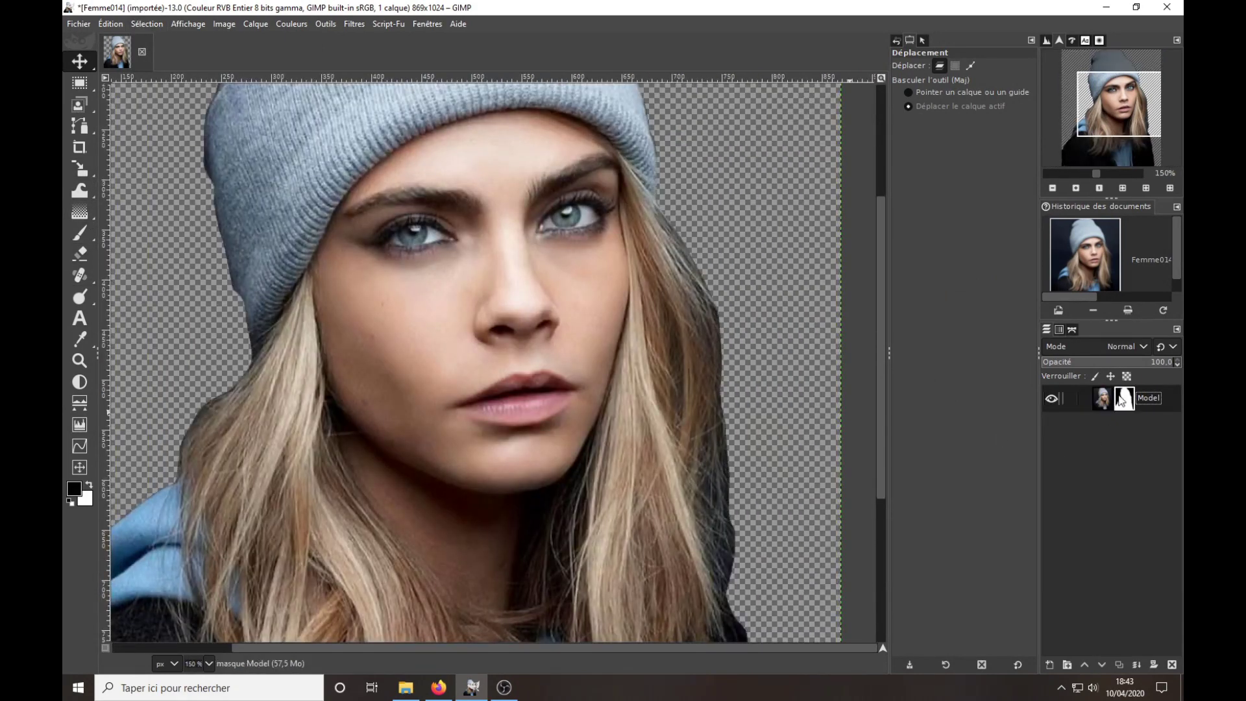
pyautogui.click(80, 233)
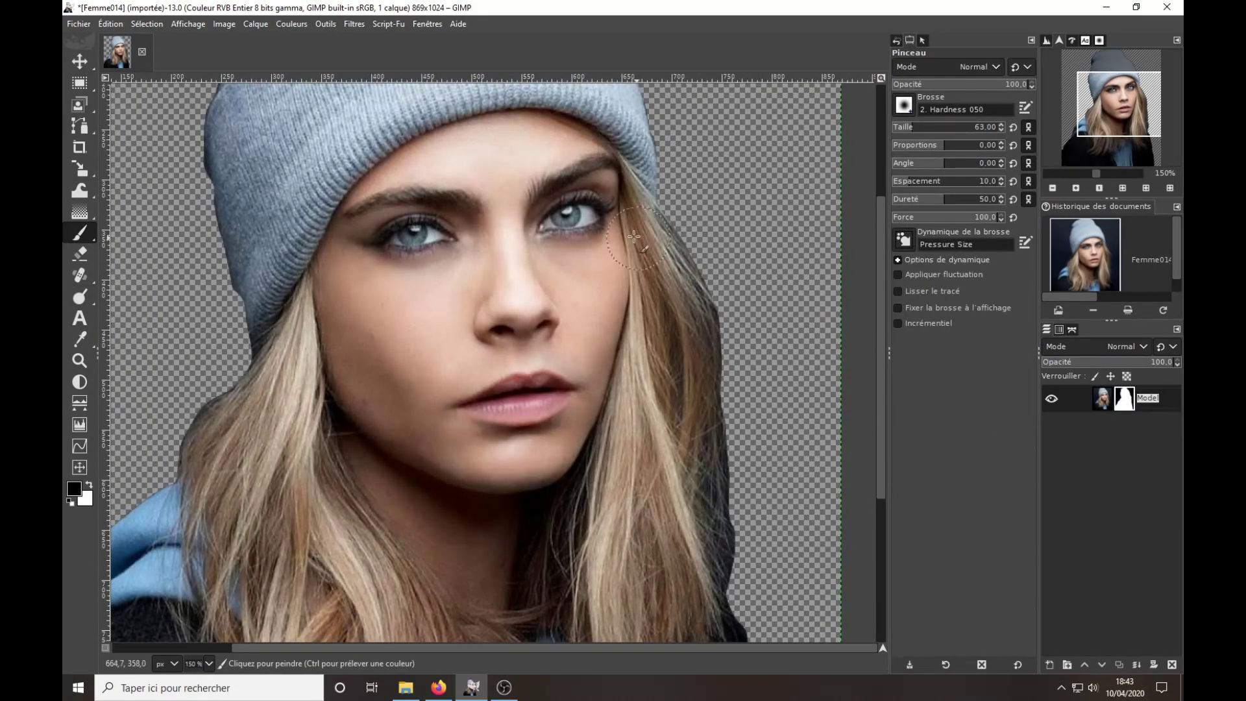
pyautogui.moveTo(695, 219)
pyautogui.mouseDown()
pyautogui.moveTo(728, 321)
pyautogui.moveTo(751, 598)
pyautogui.mouseUp()
pyautogui.scroll(-5, 751, 598)
pyautogui.hscroll(2, 751, 598)
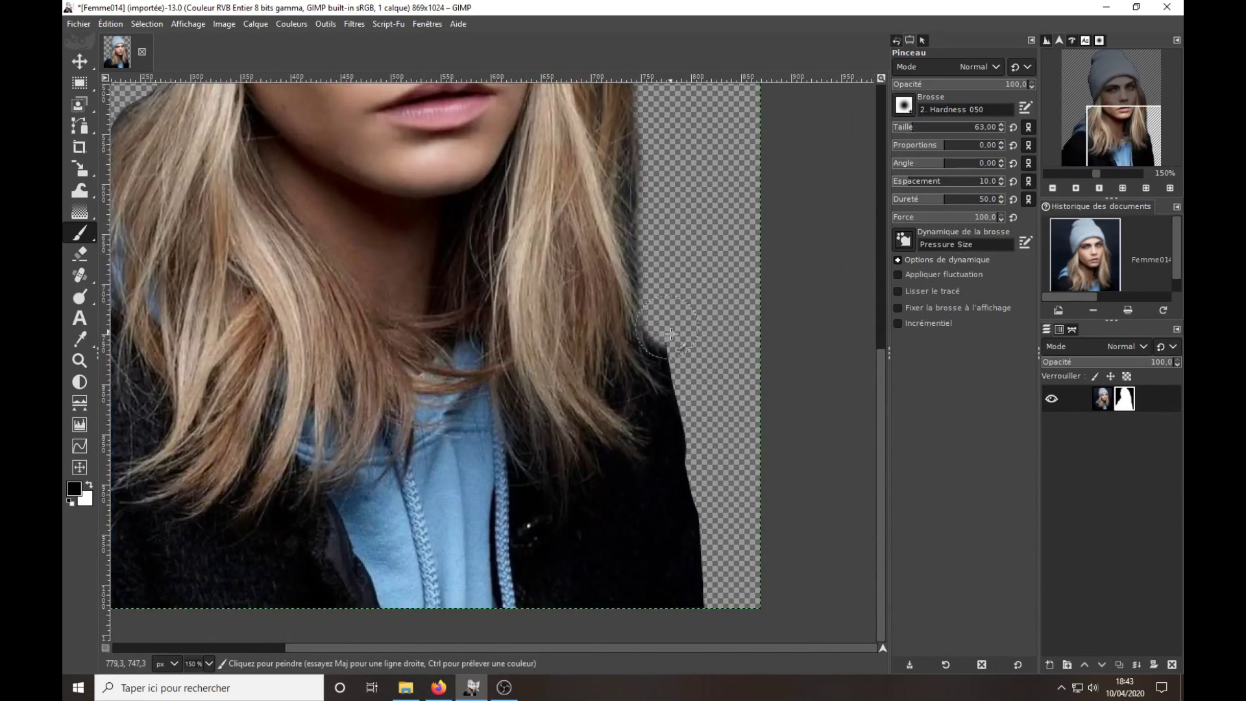
pyautogui.moveTo(640, 172); pyautogui.dragTo(659, 271)
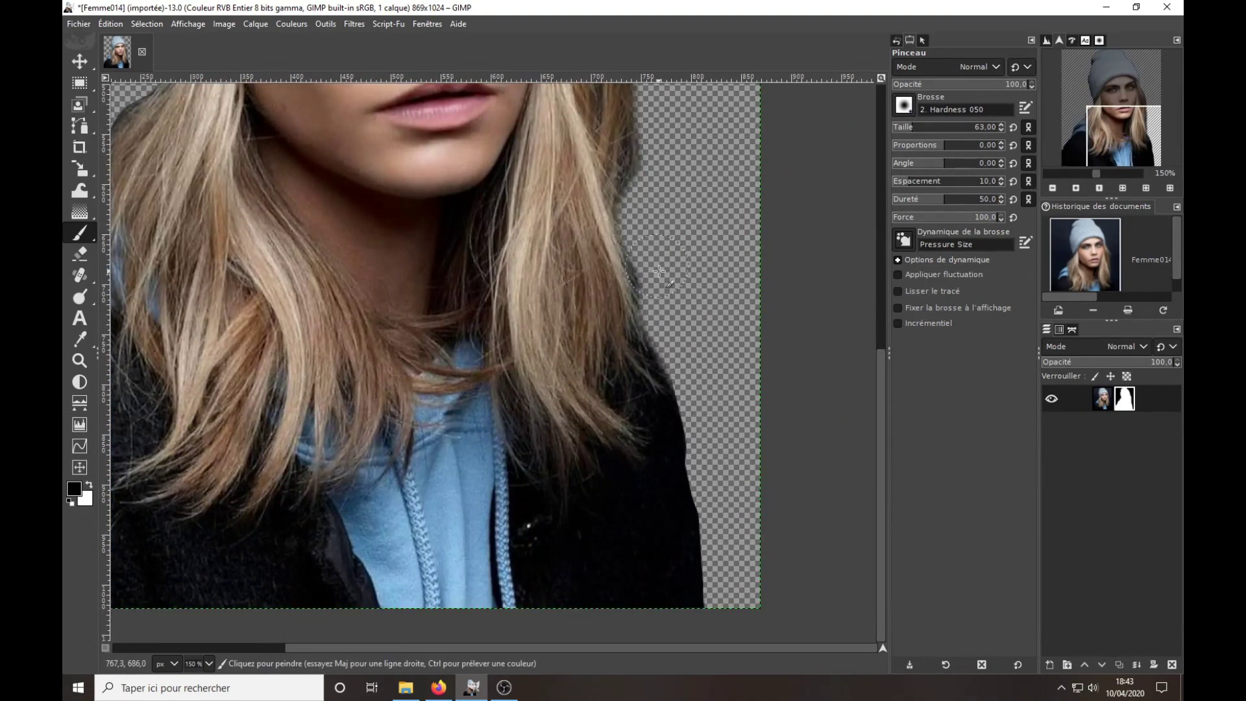
# Scroll up to the beanie and shrink the brush for finer edge work.
pyautogui.scroll(3, 649, 305)
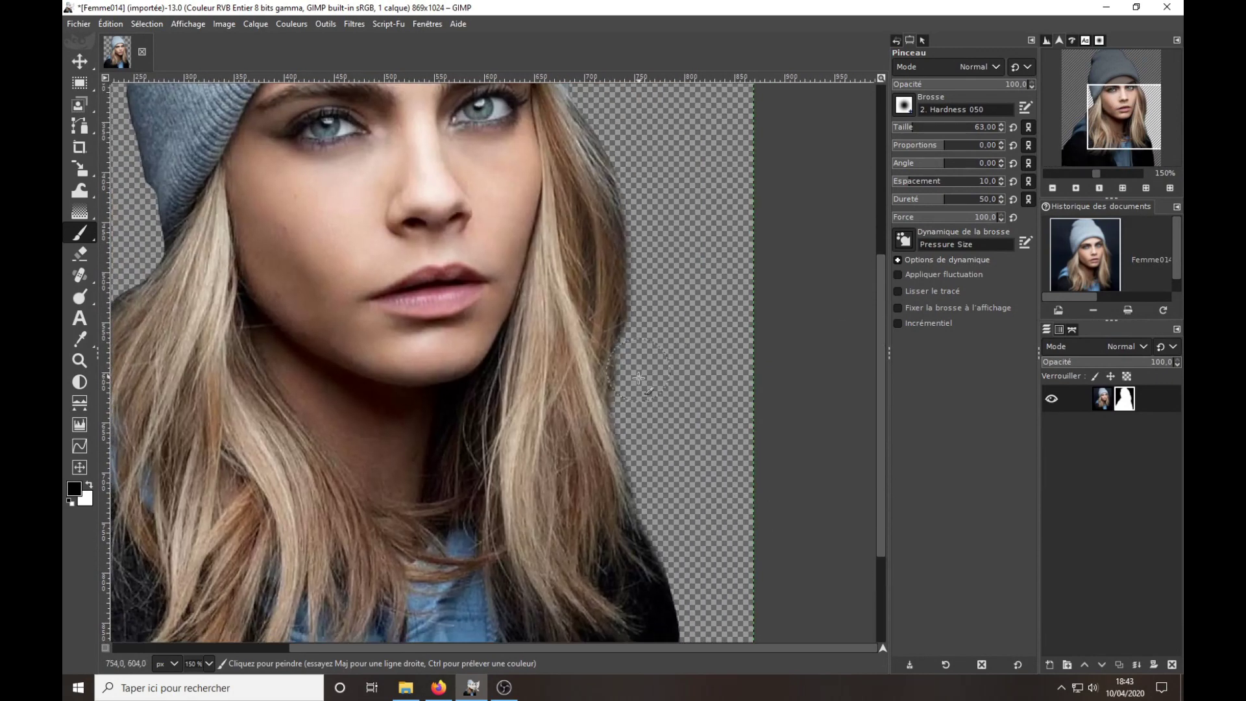
pyautogui.scroll(3, 654, 223)
pyautogui.scroll(5, 654, 222)
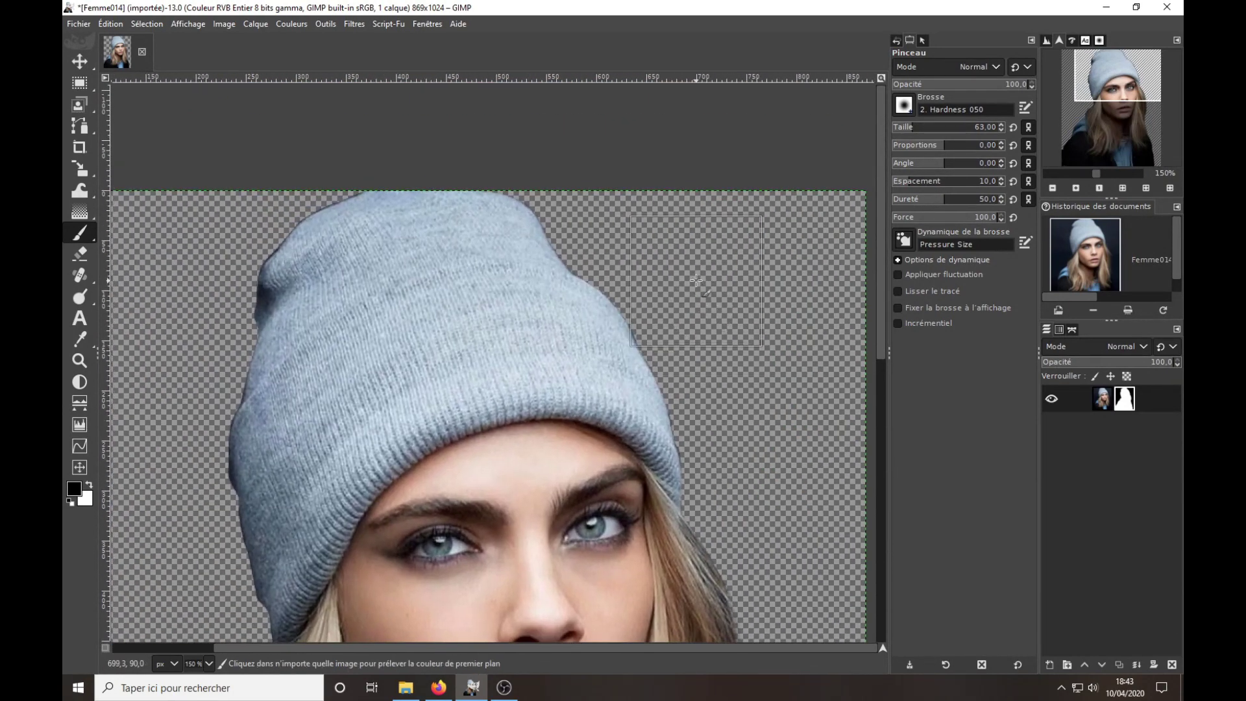
pyautogui.scroll(2, 704, 281)
pyautogui.scroll(1, 704, 281)
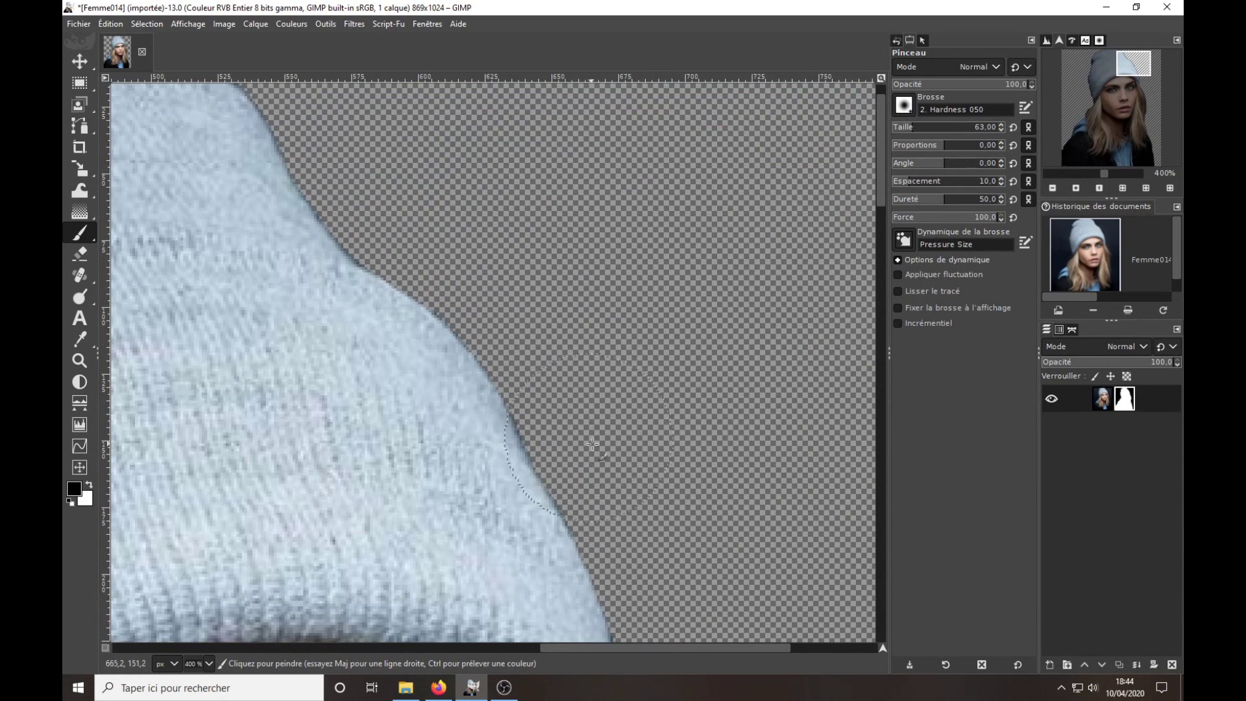
pyautogui.scroll(3, 593, 222)
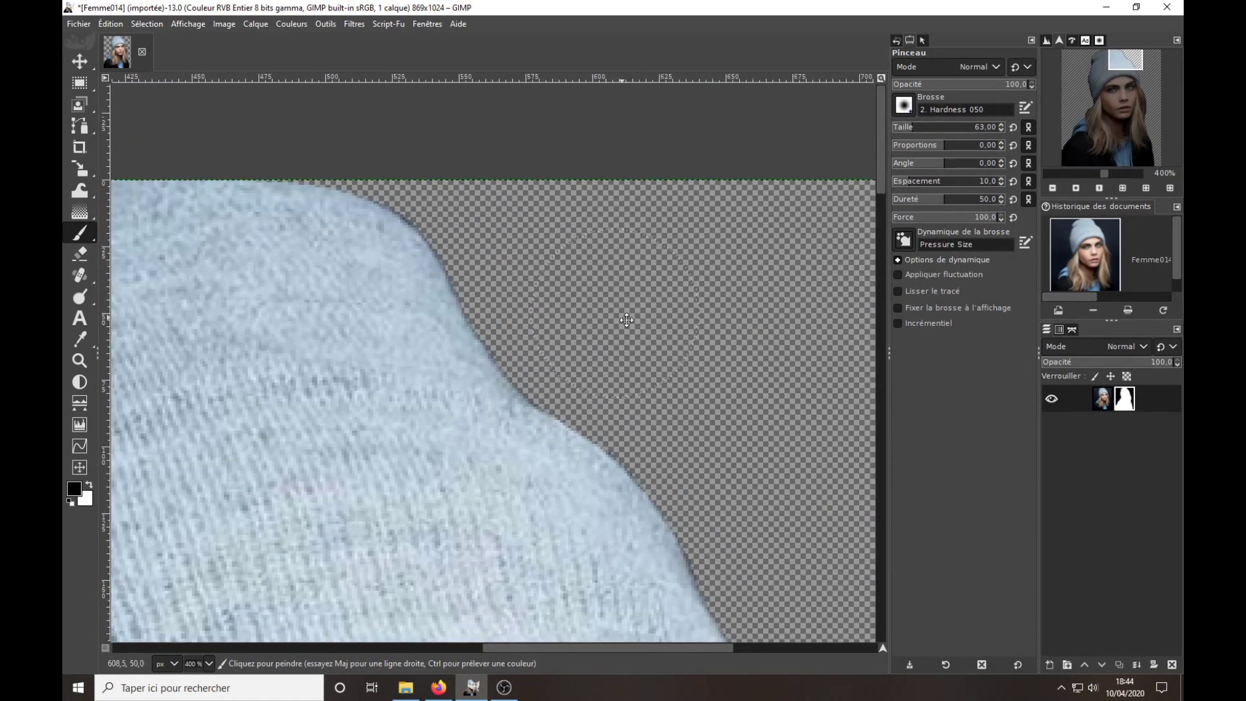
pyautogui.hscroll(-5, 651, 263)
pyautogui.hscroll(-5, 681, 234)
pyautogui.press('[')
pyautogui.press('[')
pyautogui.press('[')
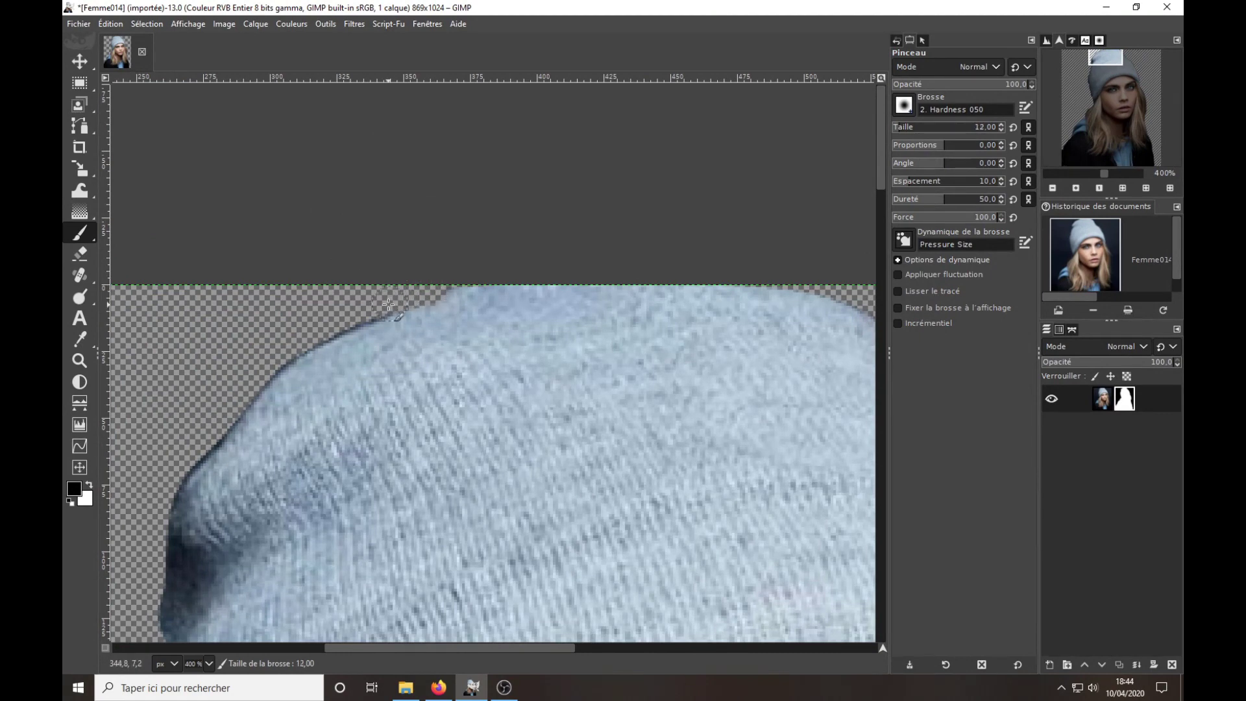
# Inspect the beanie's top and left edges down to the hair below it.
pyautogui.moveTo(324, 330); pyautogui.dragTo(418, 269)
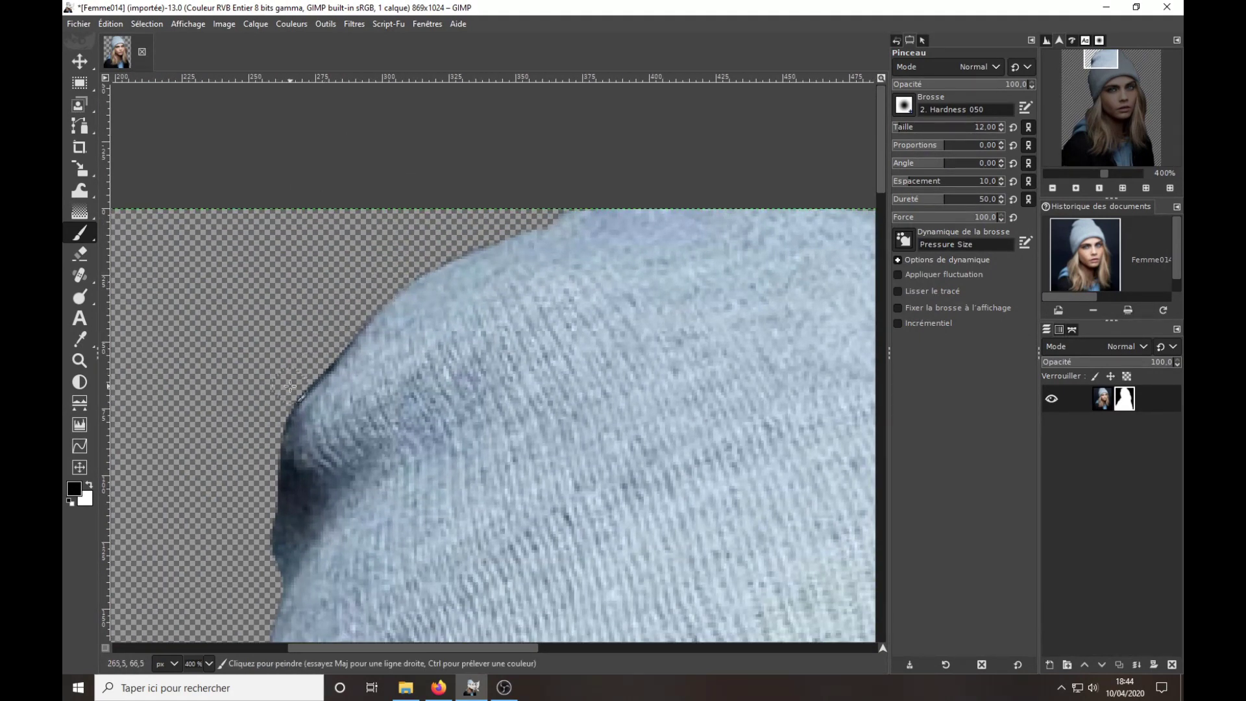
pyautogui.moveTo(344, 334); pyautogui.dragTo(397, 208)
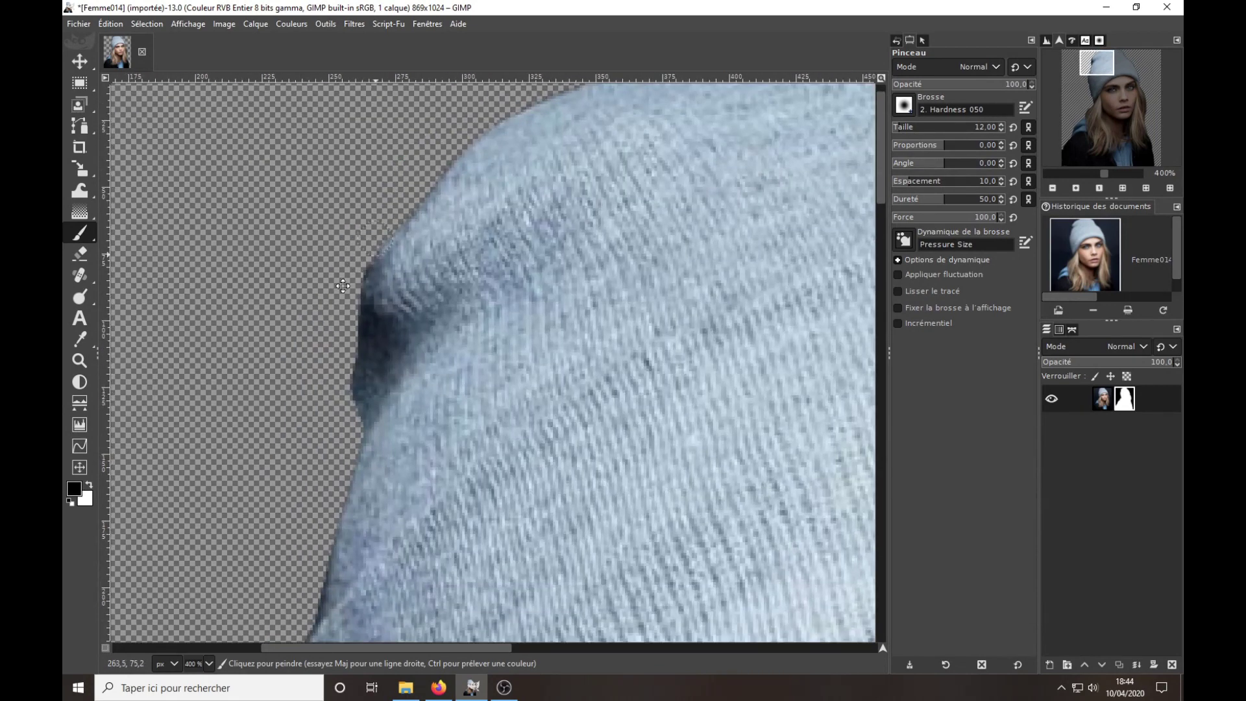
pyautogui.moveTo(342, 286); pyautogui.dragTo(435, 124)
pyautogui.moveTo(399, 436); pyautogui.dragTo(421, 354)
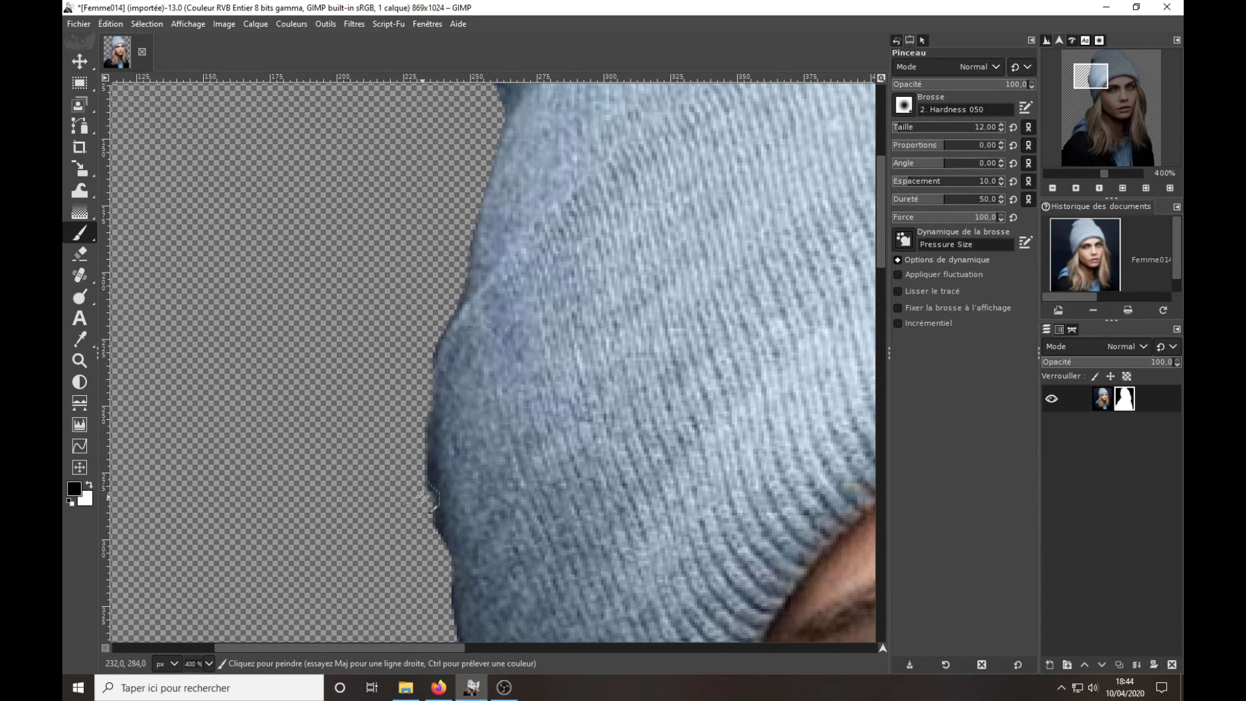
pyautogui.moveTo(442, 325); pyautogui.dragTo(438, 158)
pyautogui.moveTo(435, 353); pyautogui.dragTo(458, 159)
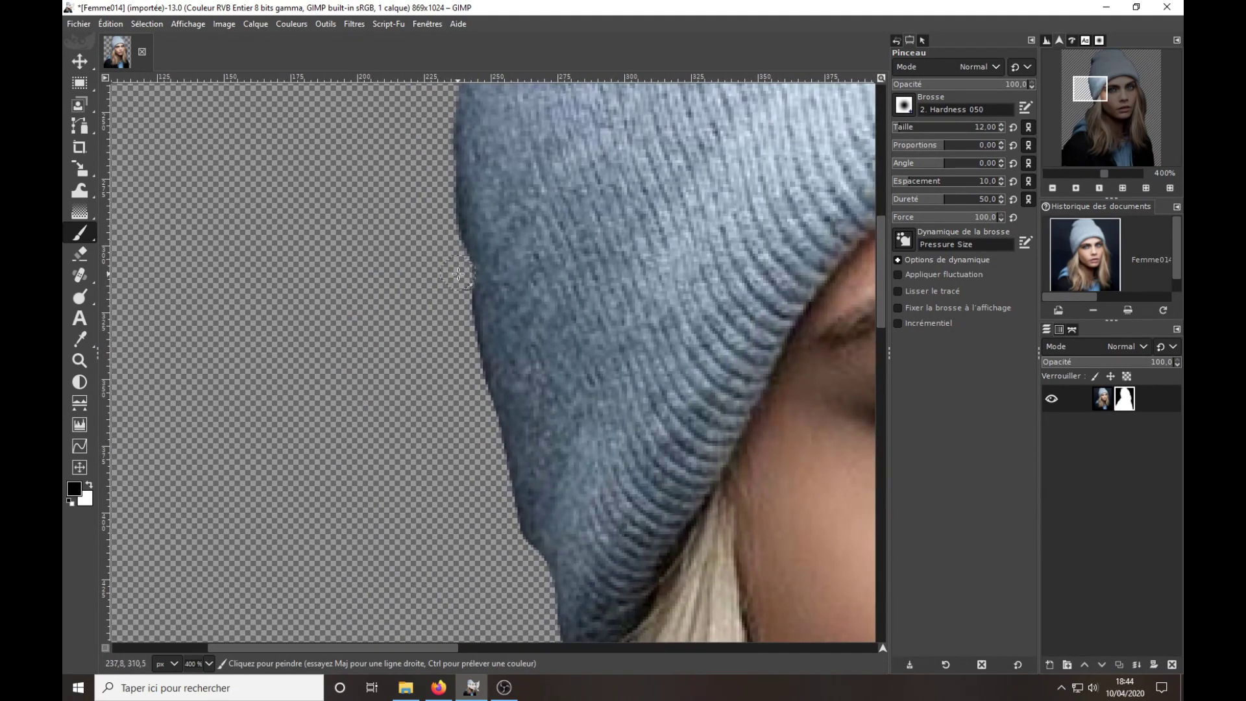
pyautogui.moveTo(467, 413); pyautogui.dragTo(392, 153)
pyautogui.moveTo(418, 469)
pyautogui.mouseDown()
pyautogui.moveTo(476, 442)
pyautogui.moveTo(544, 355)
pyautogui.mouseUp()
# Enlarge the brush and move down to inspect the hoodie shoulder.
pyautogui.press(']')
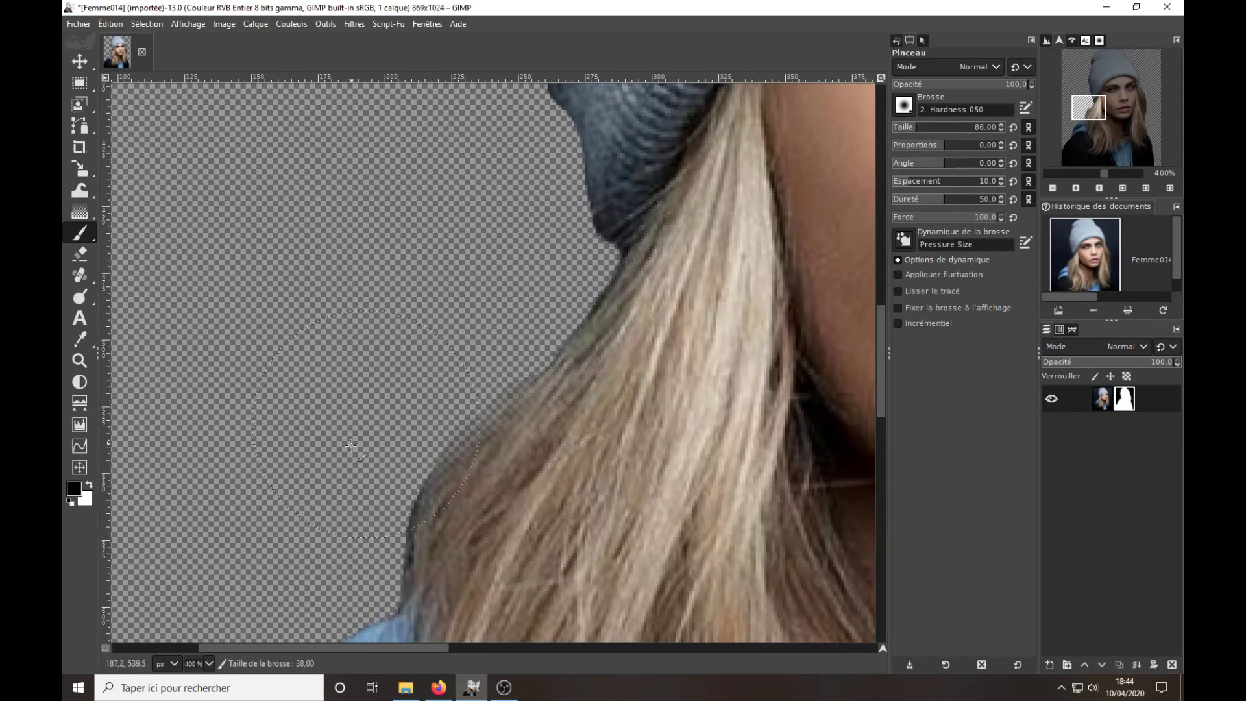
pyautogui.moveTo(350, 446); pyautogui.dragTo(438, 156)
pyautogui.scroll(-5, 413, 244)
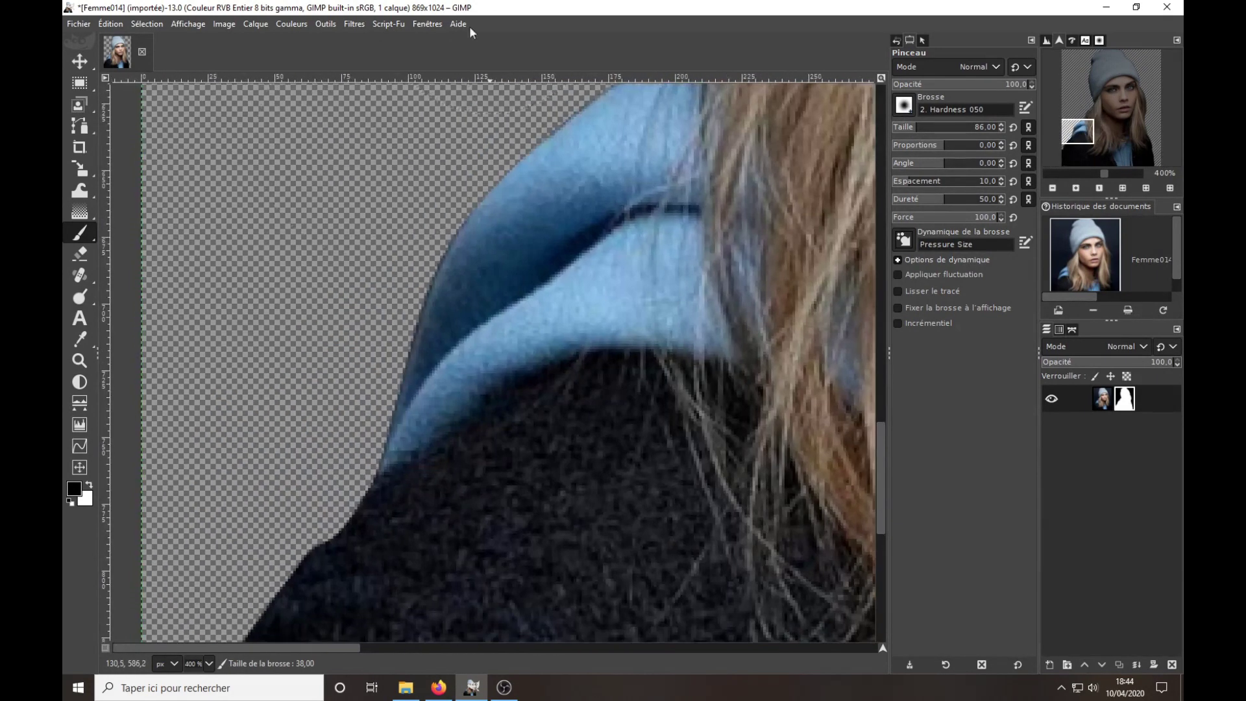
pyautogui.scroll(-5, 558, 308)
pyautogui.keyDown('ctrl'); pyautogui.scroll(-5, 506, 233); pyautogui.keyUp('ctrl')
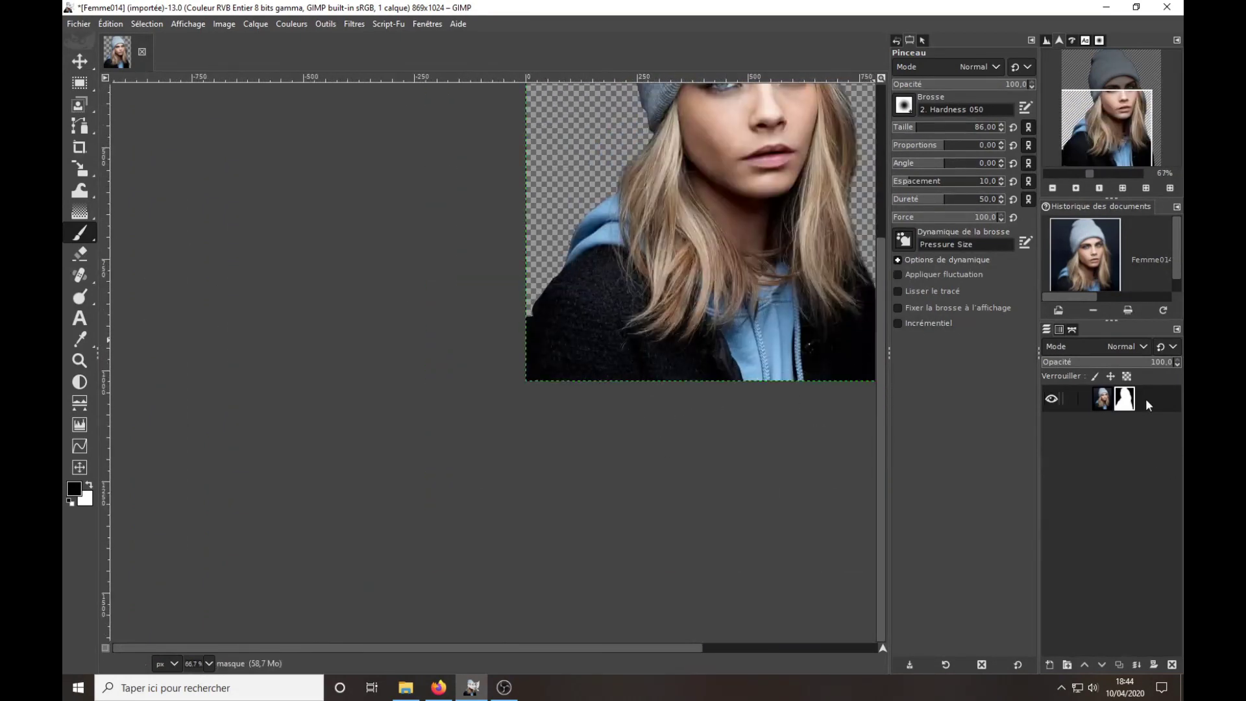
# Measure the image, centre the view, and rename the cut-out layer to 'Model'.
pyautogui.doubleClick(1152, 398)
pyautogui.click(1157, 555)
pyautogui.hotkey('shift', 'm')
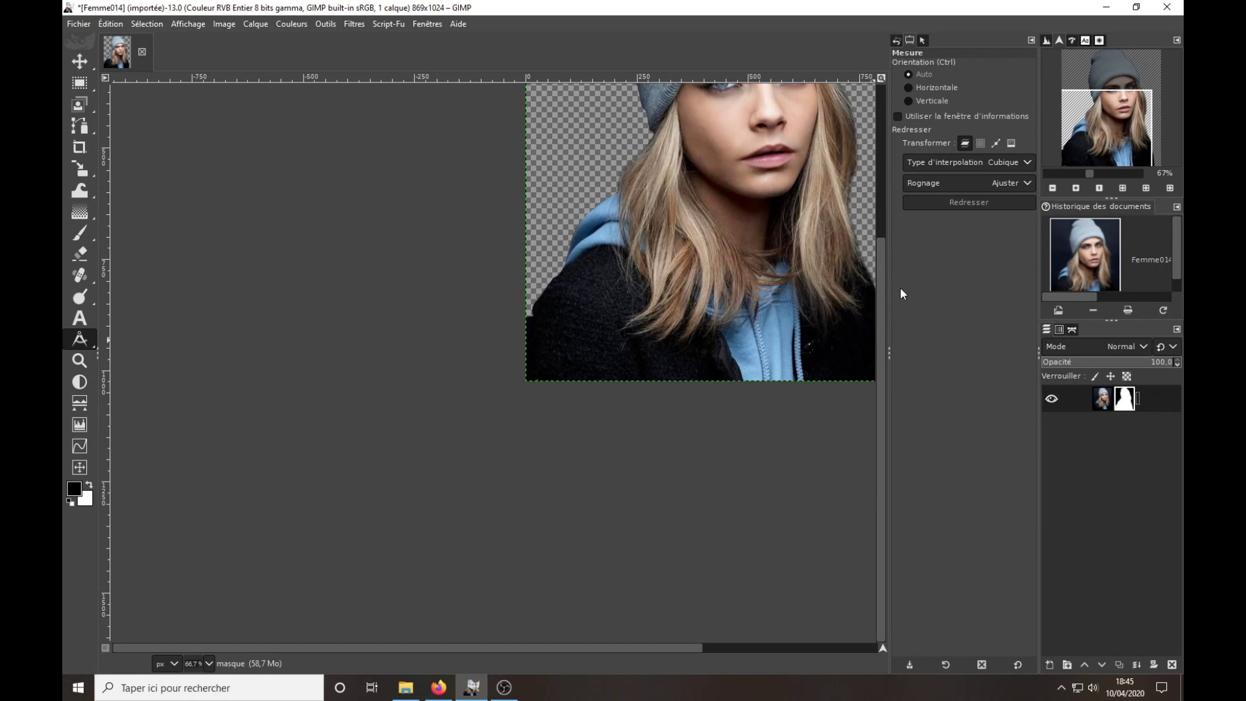
pyautogui.moveTo(884, 300); pyautogui.dragTo(883, 134)
pyautogui.hotkey('shift', 'j')
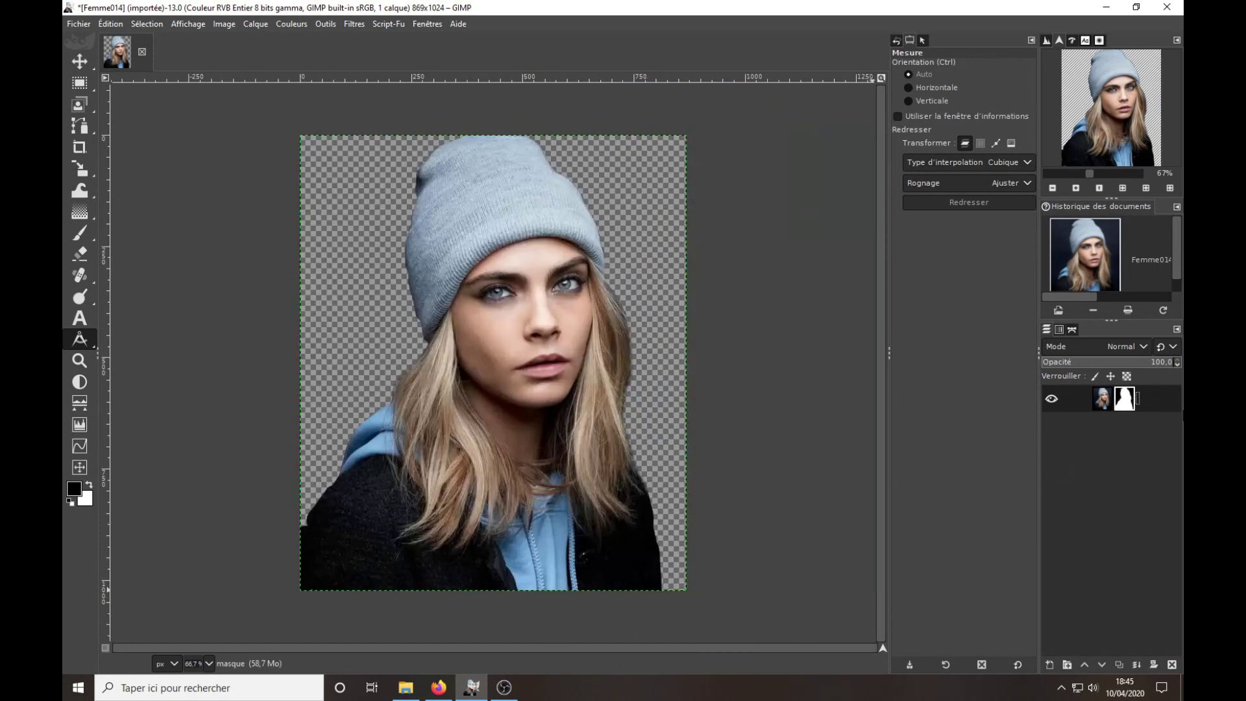
pyautogui.press('m')
pyautogui.doubleClick(1146, 397)
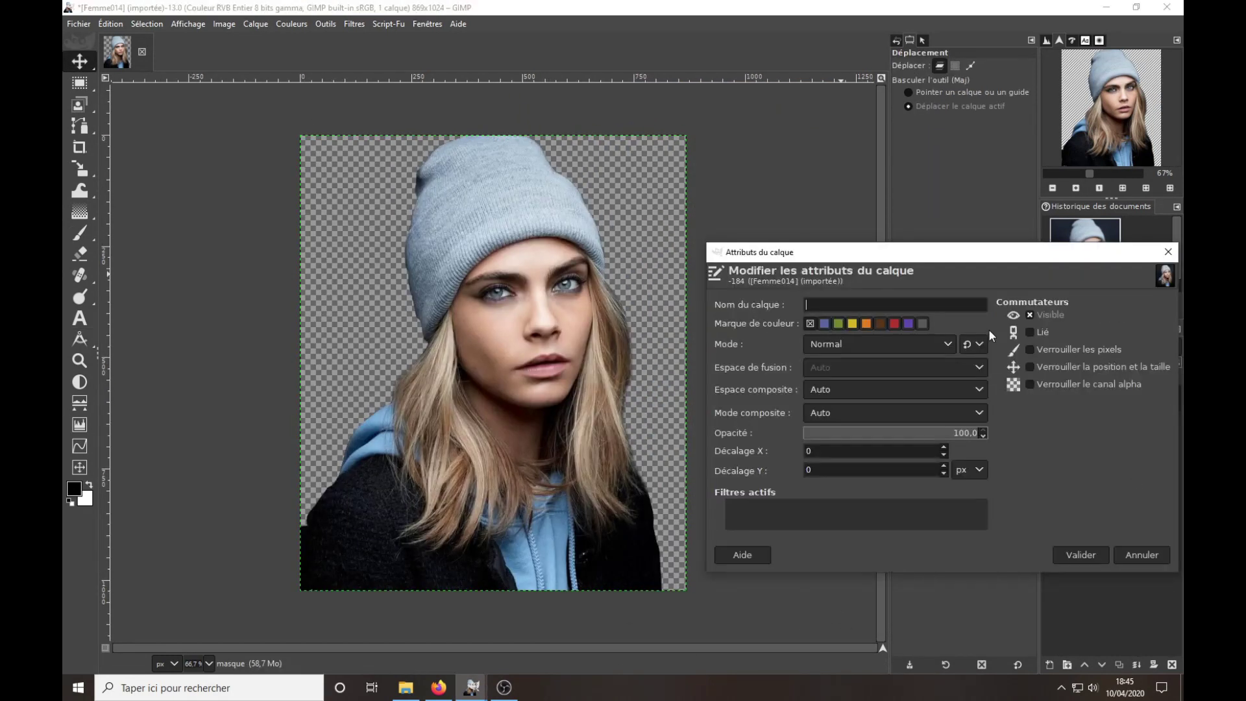
pyautogui.write('Model')
pyautogui.press('Return')
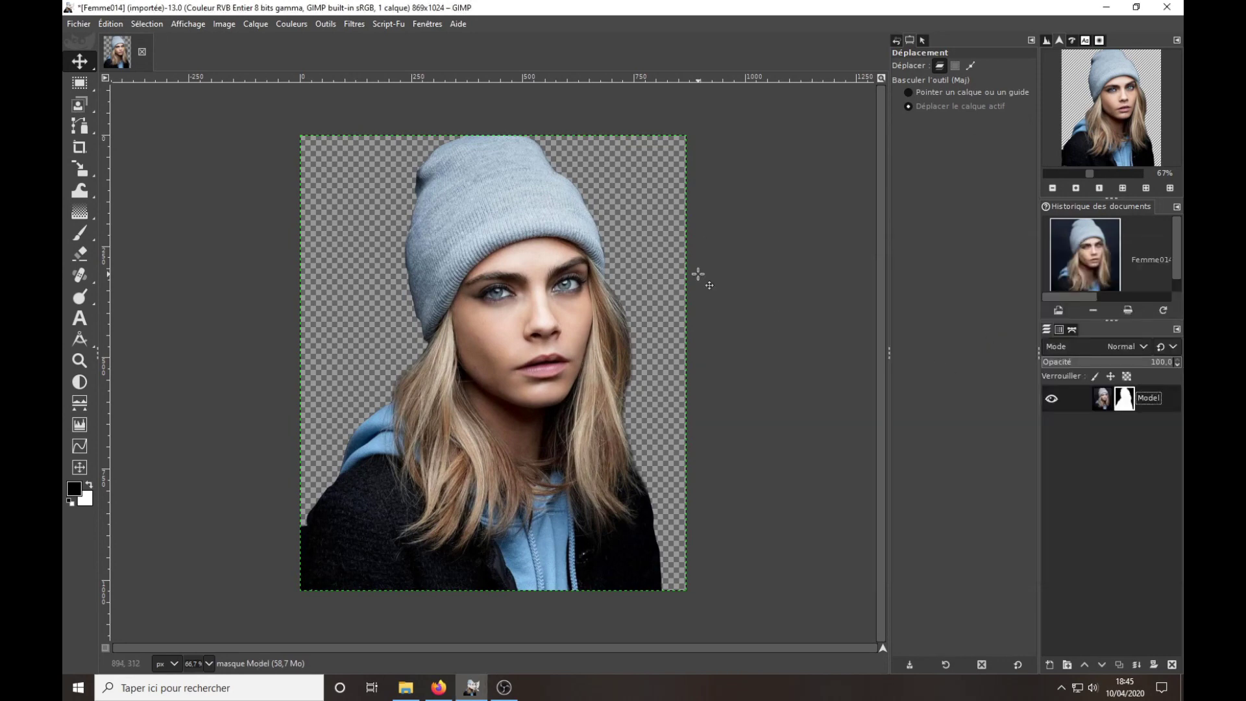
# Create a new layer named AP#1 and move it below the Model layer.
pyautogui.rightClick(1101, 410)
pyautogui.click(1049, 664)
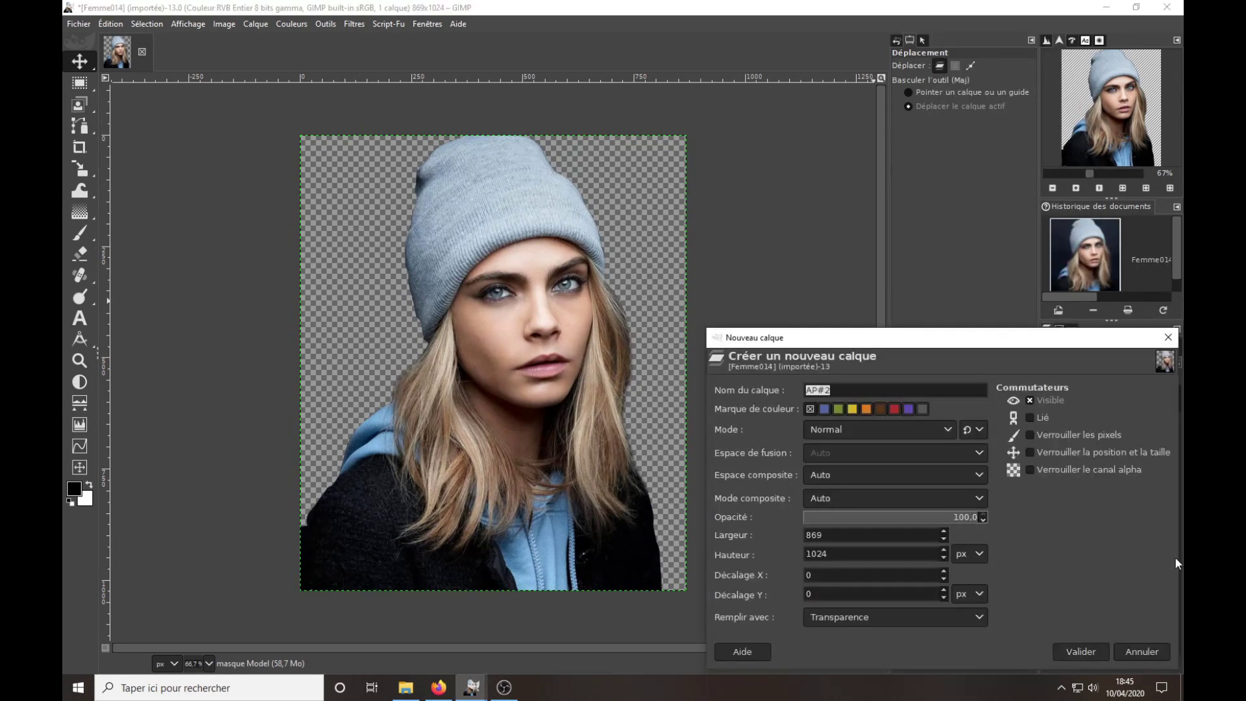
pyautogui.press('BackSpace')
pyautogui.write('1')
pyautogui.press('Return')
pyautogui.moveTo(1103, 396); pyautogui.dragTo(1096, 468)
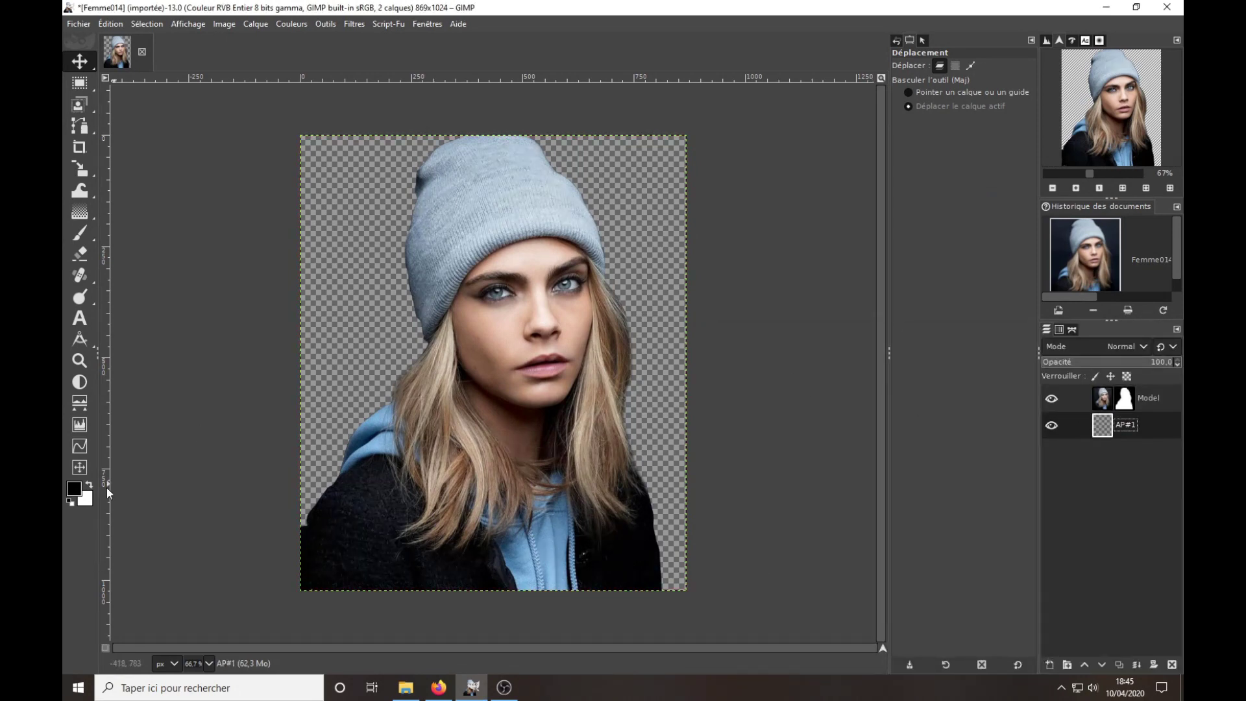
# Fill AP#1 with light grey b8b8b8.
pyautogui.click(73, 488)
pyautogui.click(710, 328)
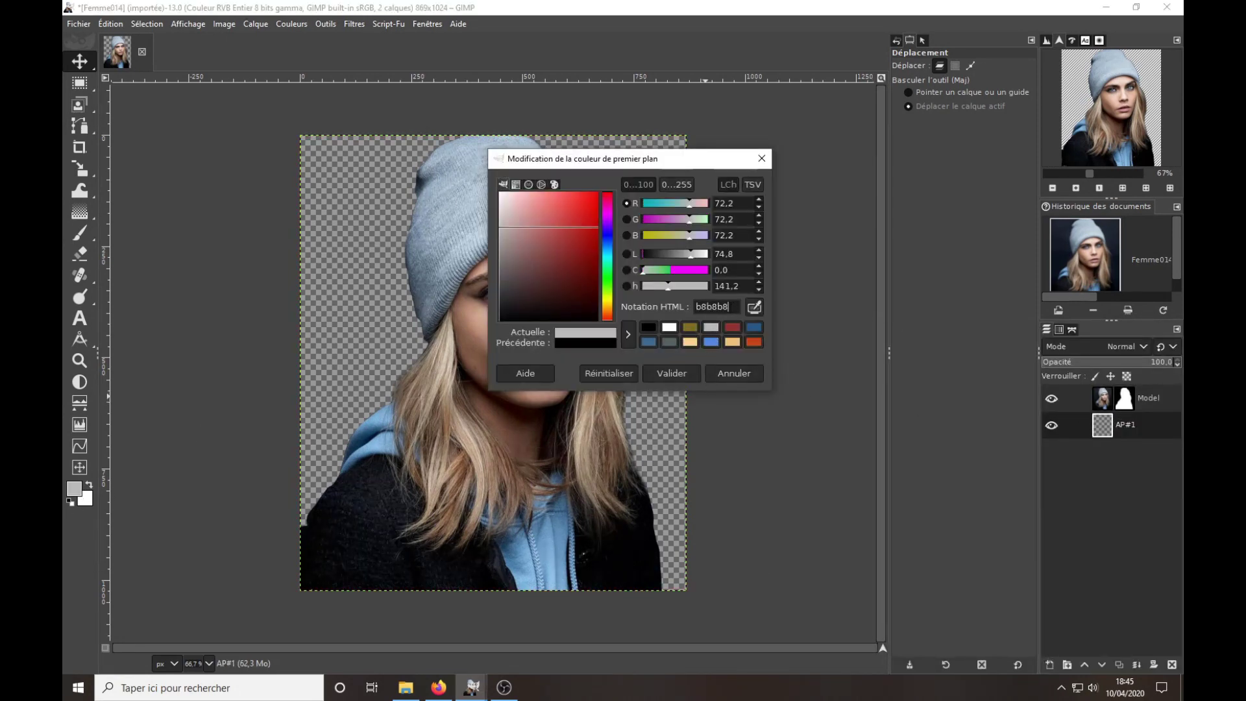
pyautogui.click(673, 373)
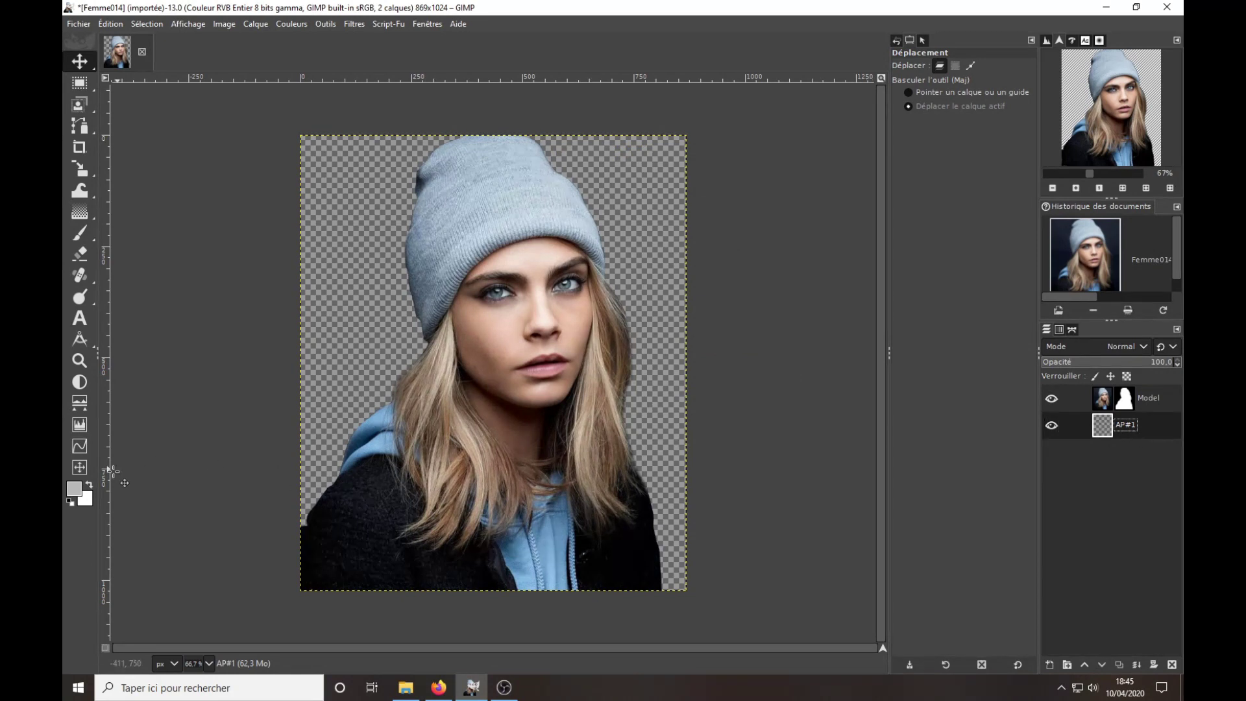
pyautogui.moveTo(73, 488); pyautogui.dragTo(374, 353)
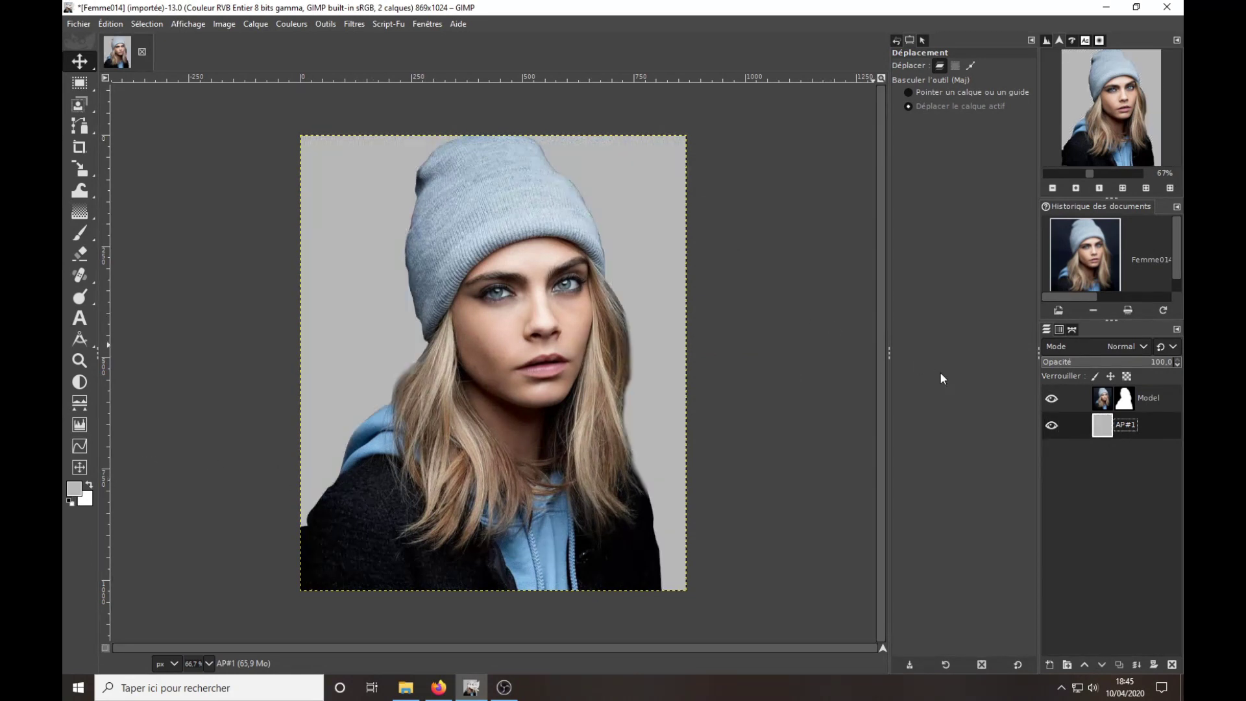
pyautogui.click(1048, 665)
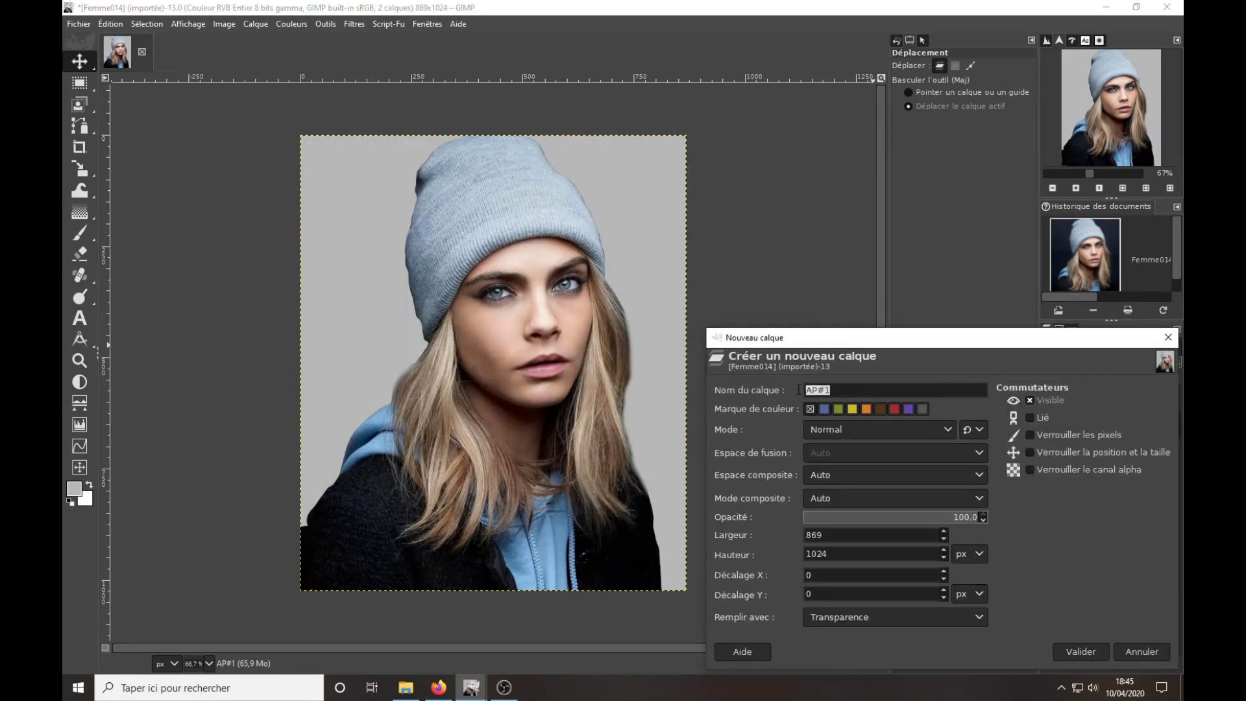
# Create the 'Ombre Model' layer and bring up the saved Path Model in the Paths list.
pyautogui.write('Ombre Mode')
pyautogui.write('l')
pyautogui.press('Return')
pyautogui.click(1105, 408)
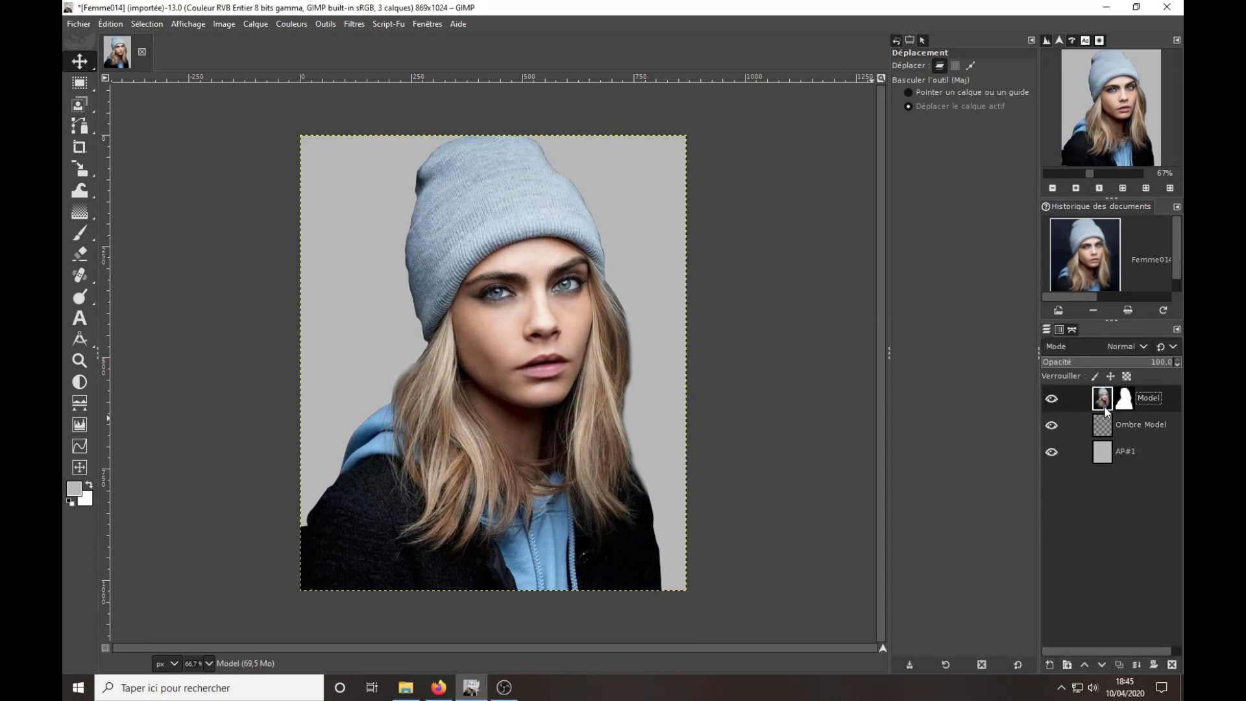
pyautogui.rightClick(1104, 407)
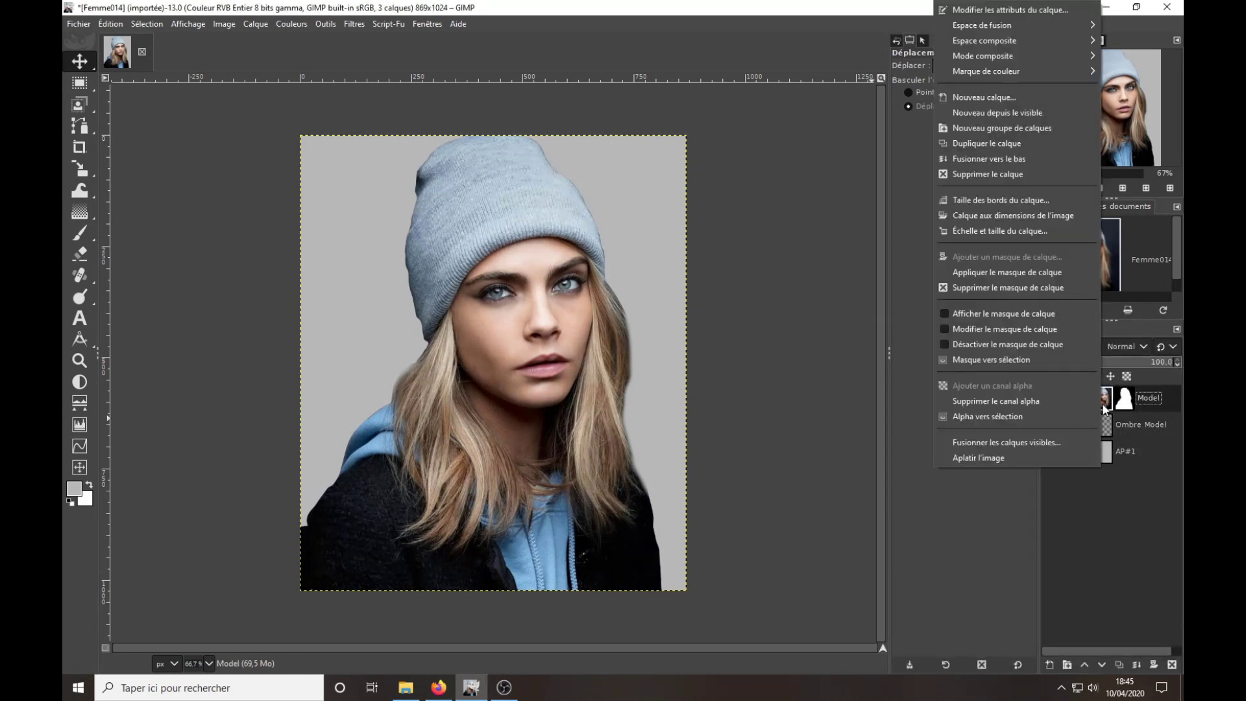
pyautogui.click(1159, 474)
pyautogui.click(1074, 329)
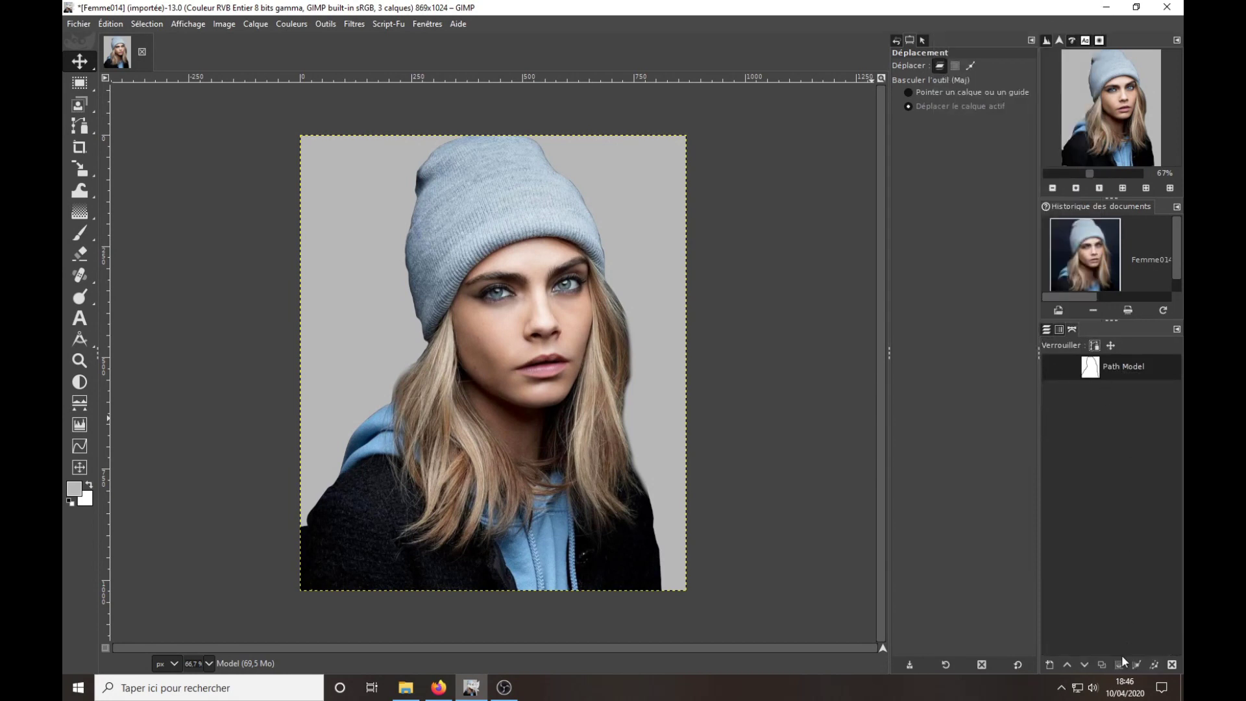
pyautogui.hotkey('ctrl', 'l')
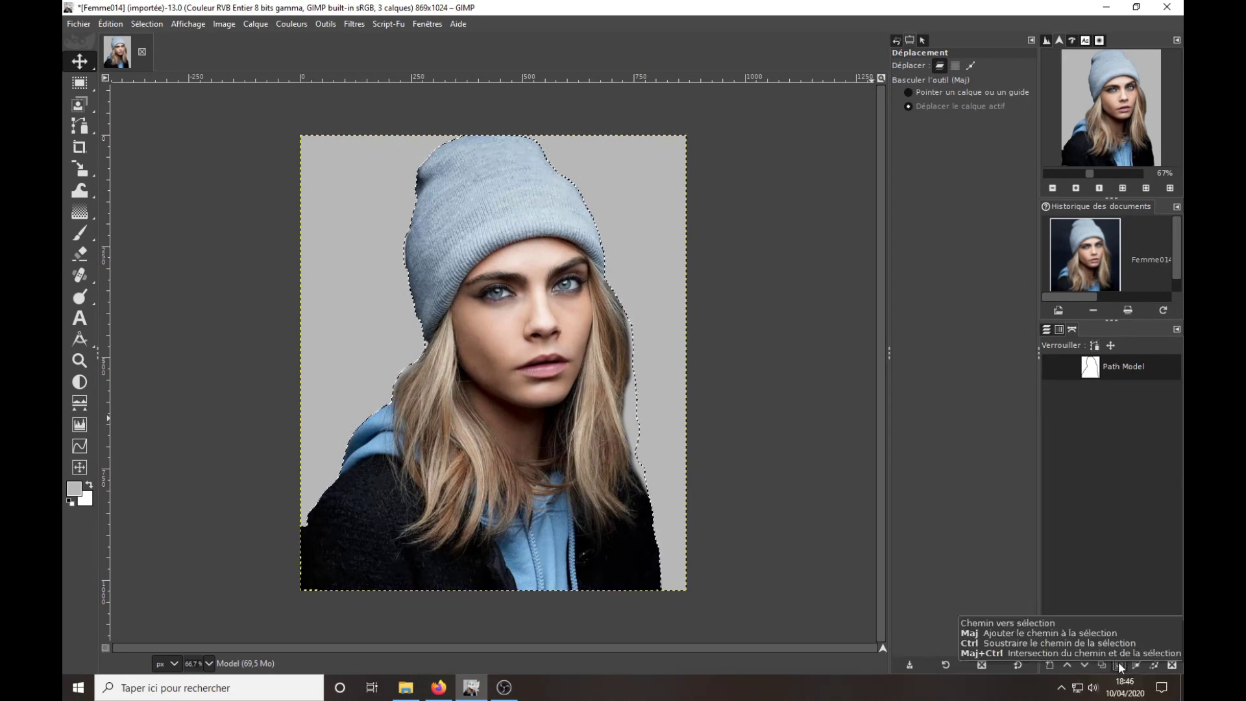
# Turn Path Model into a selection and fill it with black on the Ombre Model layer.
pyautogui.click(1118, 663)
pyautogui.click(1047, 330)
pyautogui.click(1108, 433)
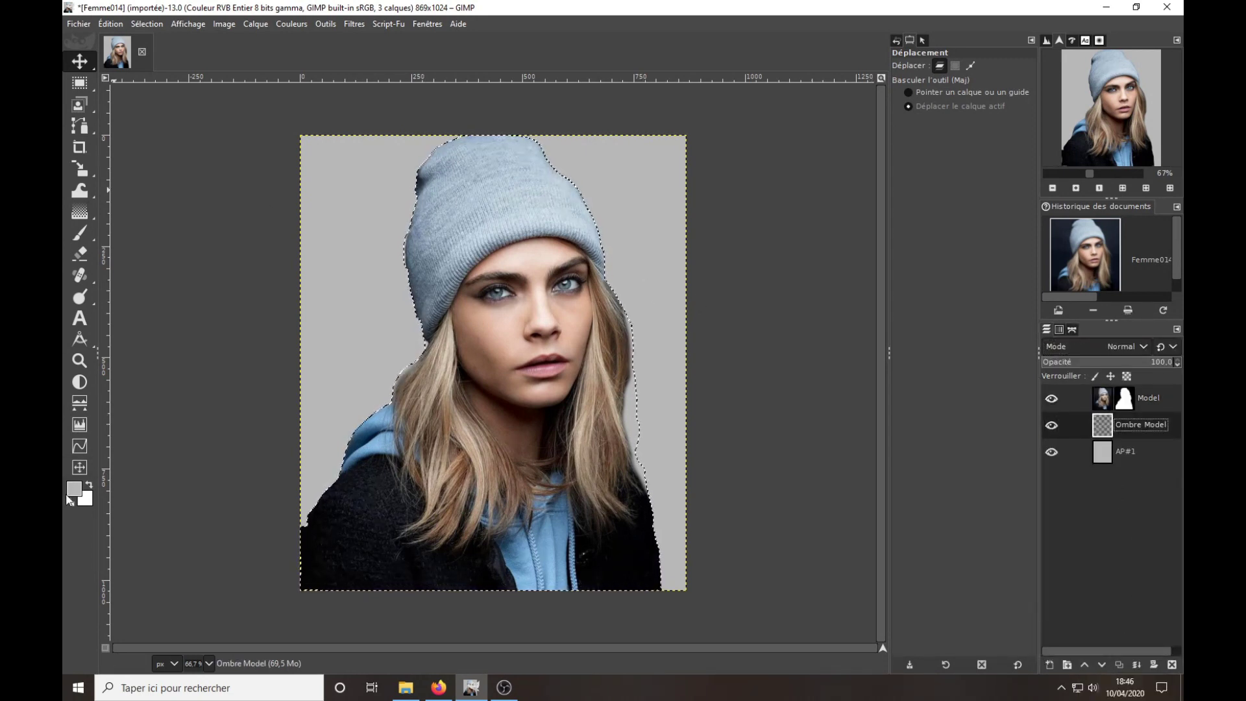
pyautogui.press('d')
pyautogui.hotkey('ctrl', ',')
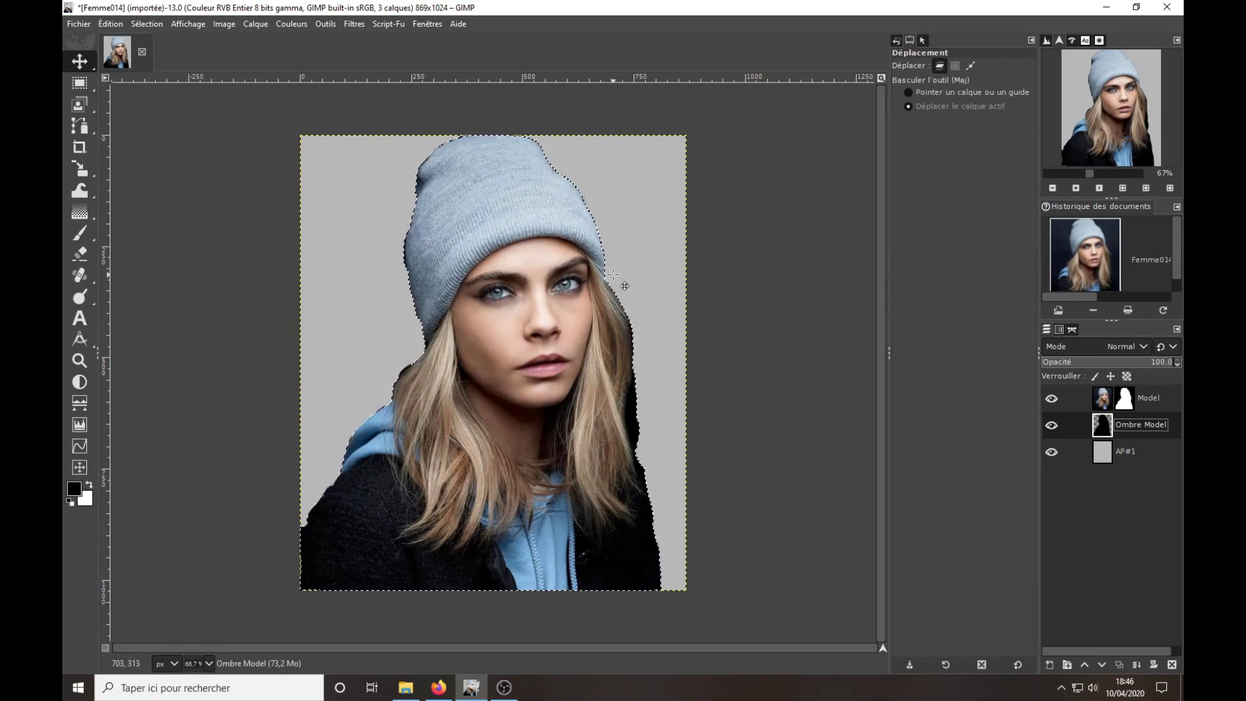
# Offset the black silhouette up-left, clear the selection, and resize the layer to image size.
pyautogui.click(518, 368)
pyautogui.moveTo(518, 368); pyautogui.dragTo(471, 407)
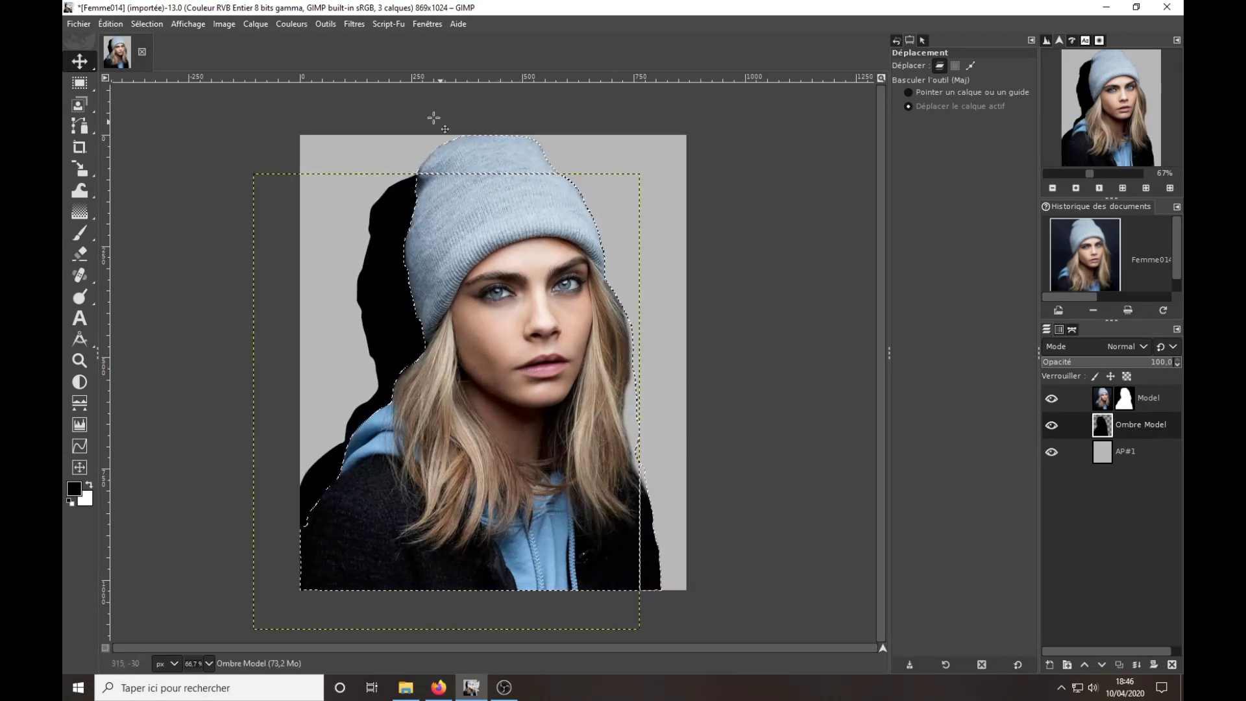
pyautogui.click(147, 23)
pyautogui.click(164, 49)
pyautogui.rightClick(1146, 424)
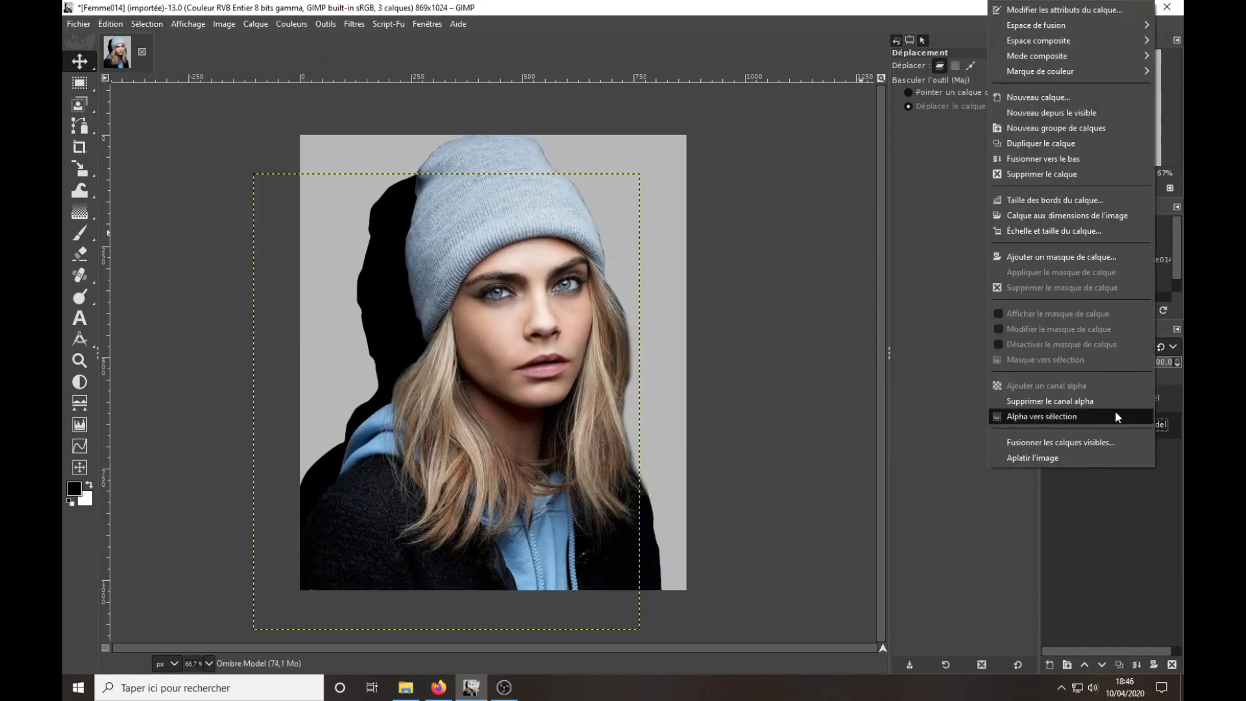
pyautogui.click(1065, 224)
# Gaussian-blur the shadow at 20.56, nudge it up-left, and lower its opacity to about 78.
pyautogui.click(354, 24)
pyautogui.moveTo(368, 114)
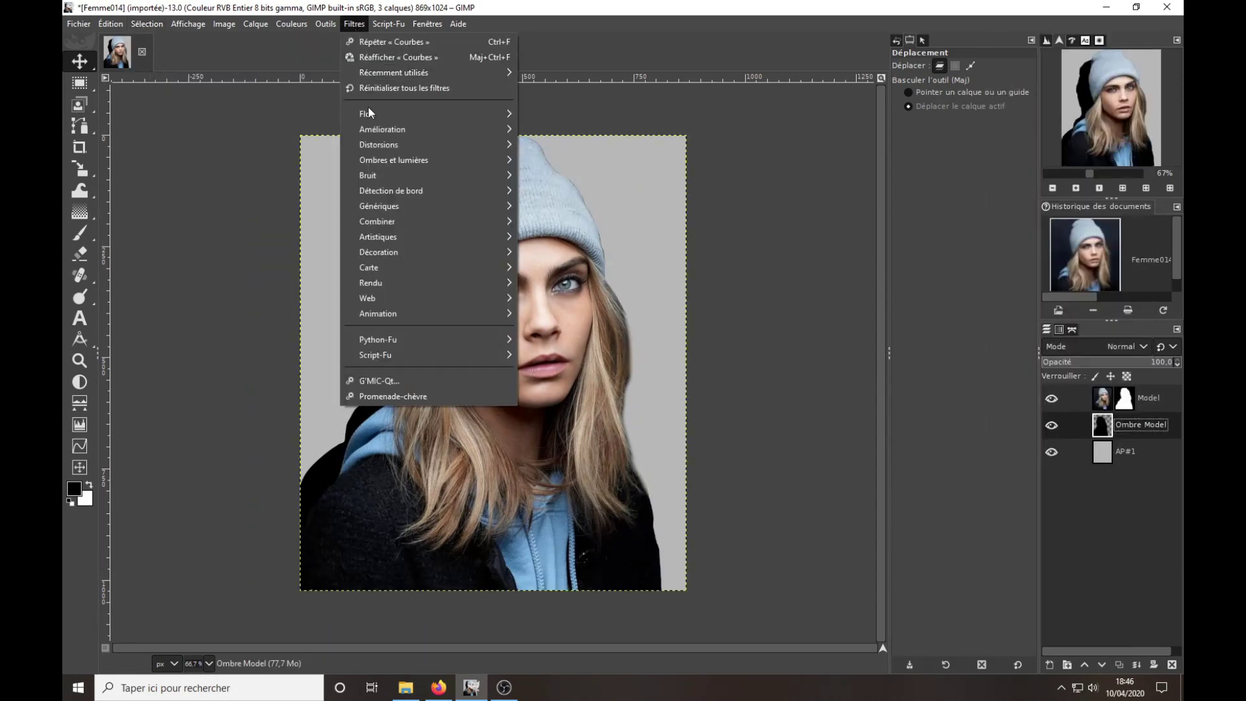
pyautogui.click(565, 114)
pyautogui.moveTo(796, 131); pyautogui.dragTo(812, 134)
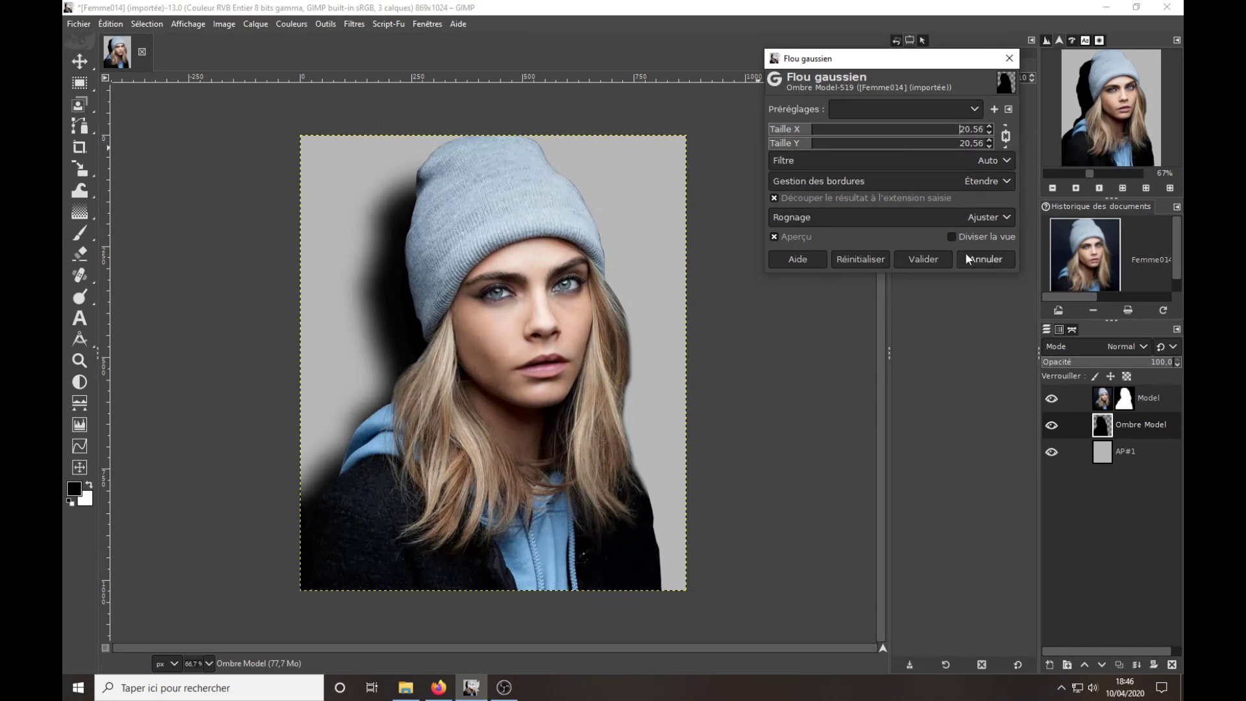
pyautogui.click(923, 259)
pyautogui.click(91, 168)
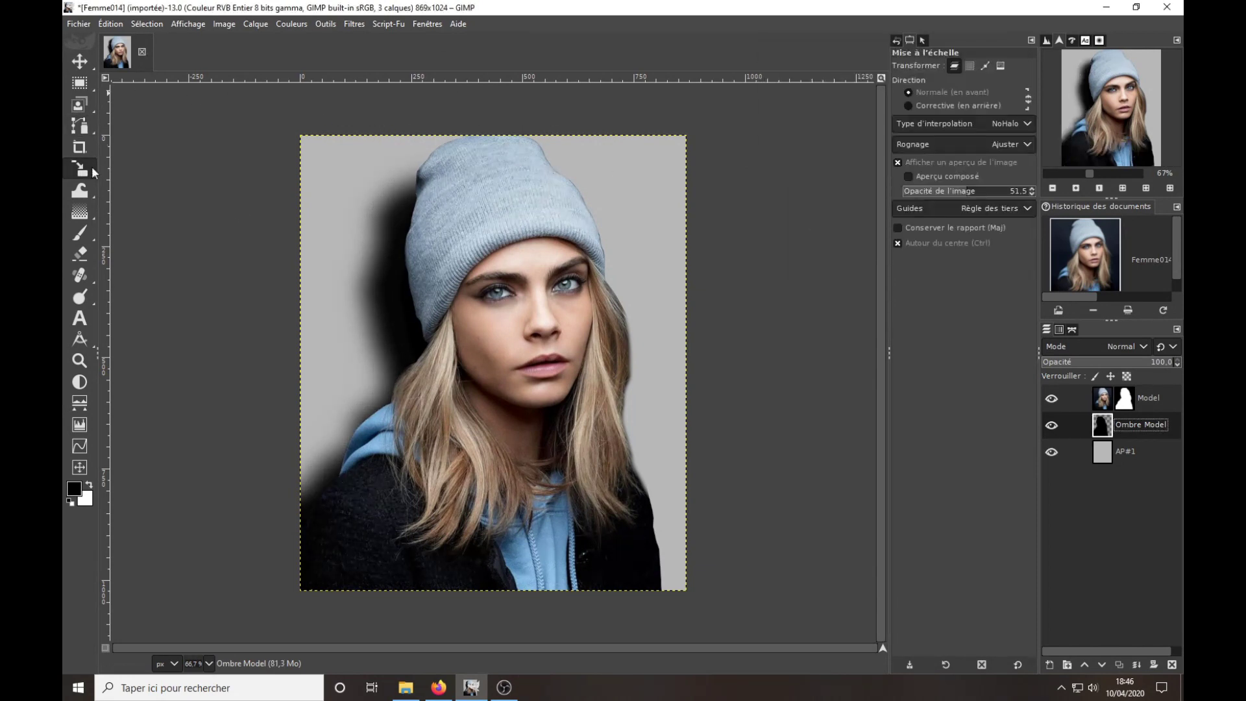
pyautogui.click(80, 61)
pyautogui.moveTo(378, 298); pyautogui.dragTo(372, 282)
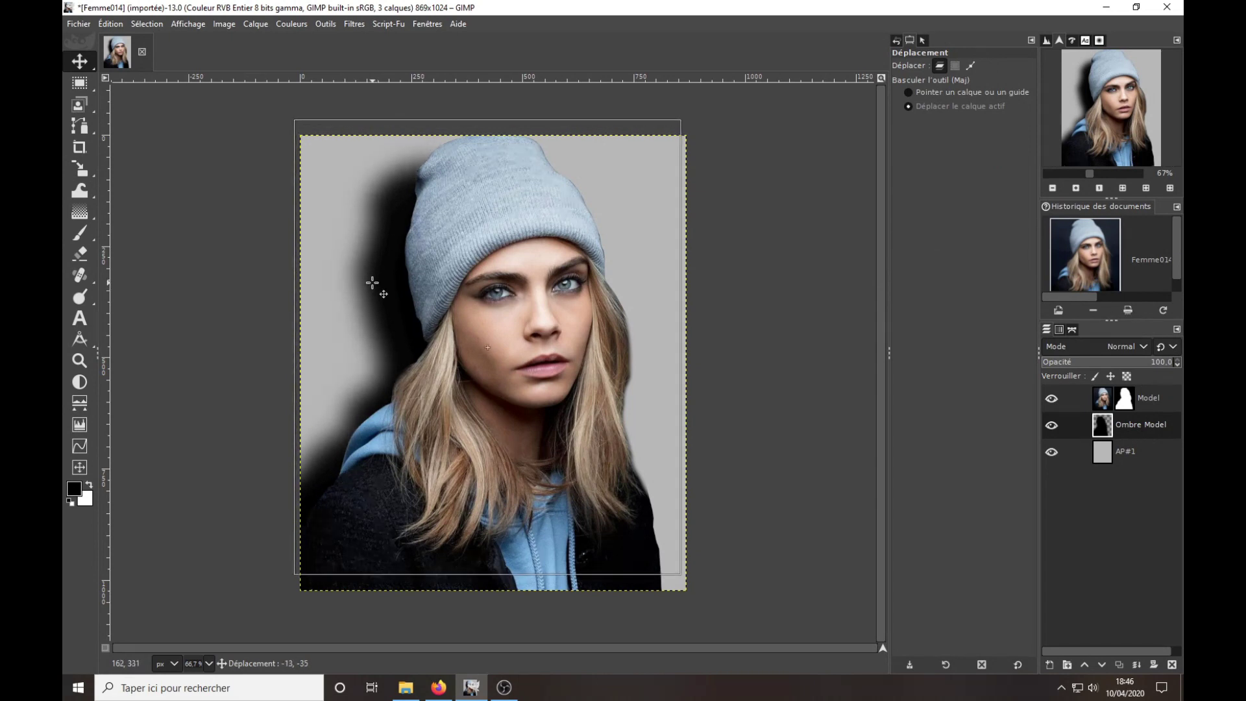
pyautogui.moveTo(1152, 363); pyautogui.dragTo(1143, 362)
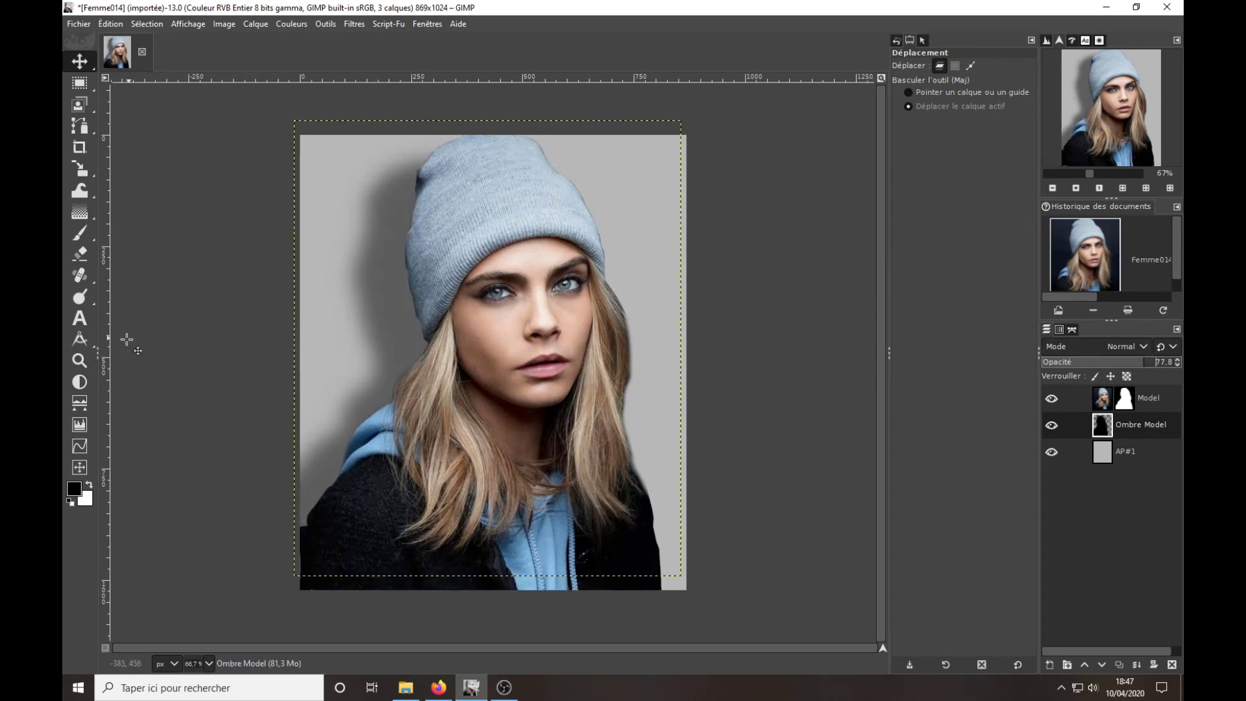
# Burn the beanie's left edge down to the brim on the Model layer at 100 opacity.
pyautogui.click(80, 296)
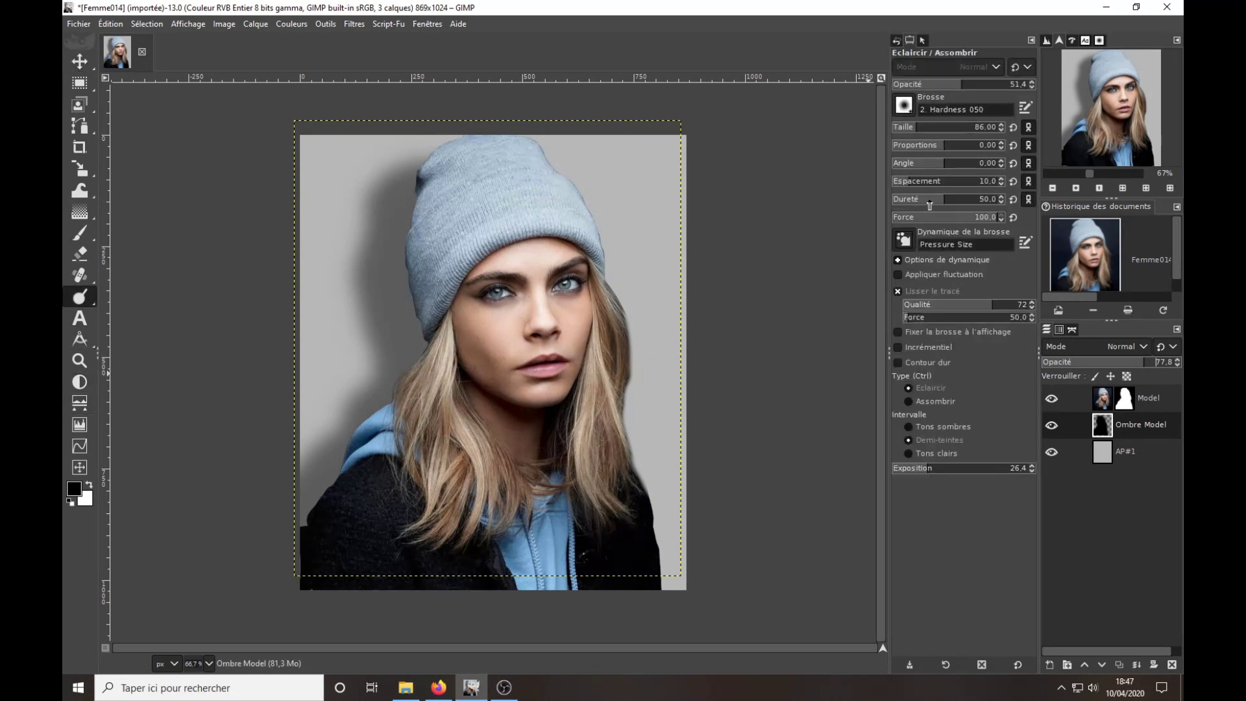
pyautogui.click(929, 400)
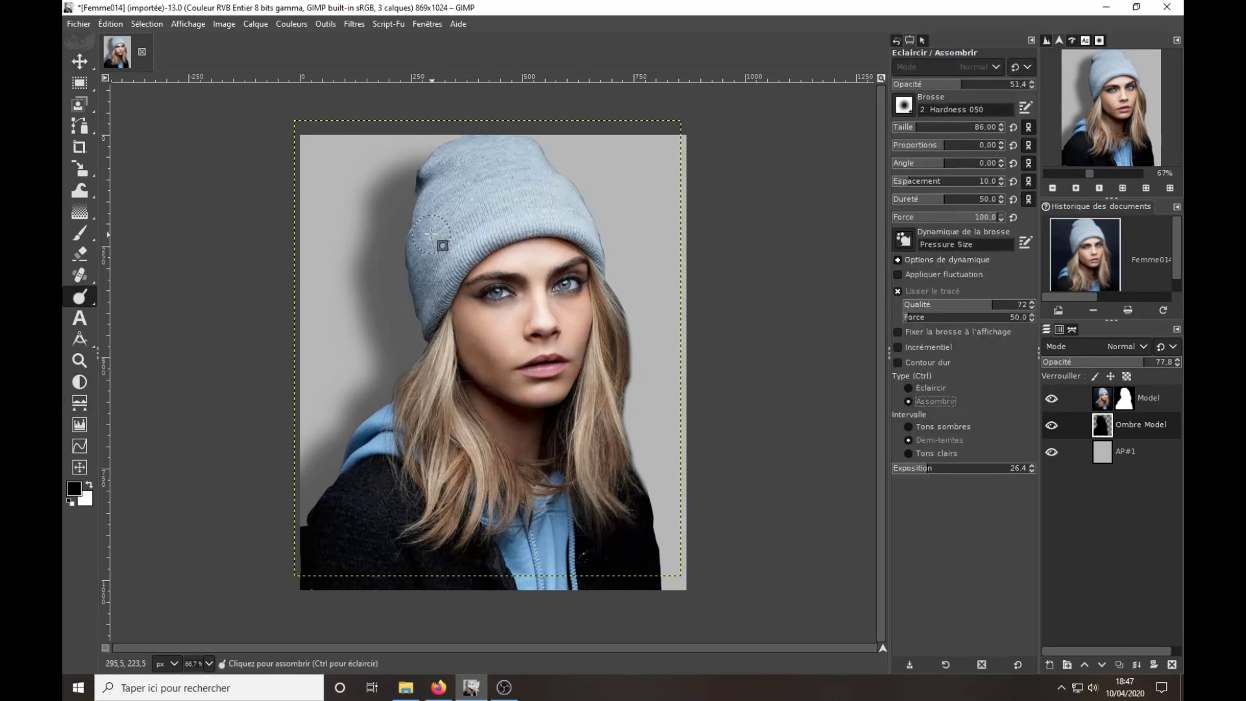
pyautogui.press('pageup')
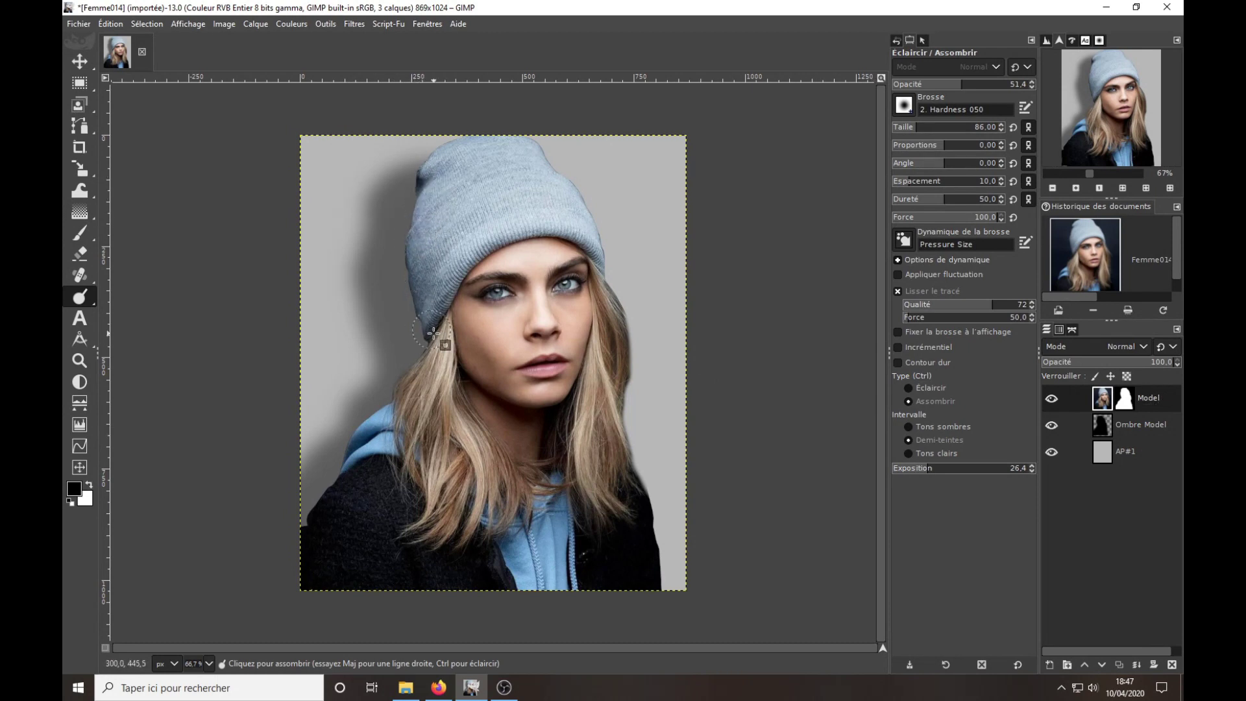
pyautogui.moveTo(431, 324); pyautogui.dragTo(427, 187)
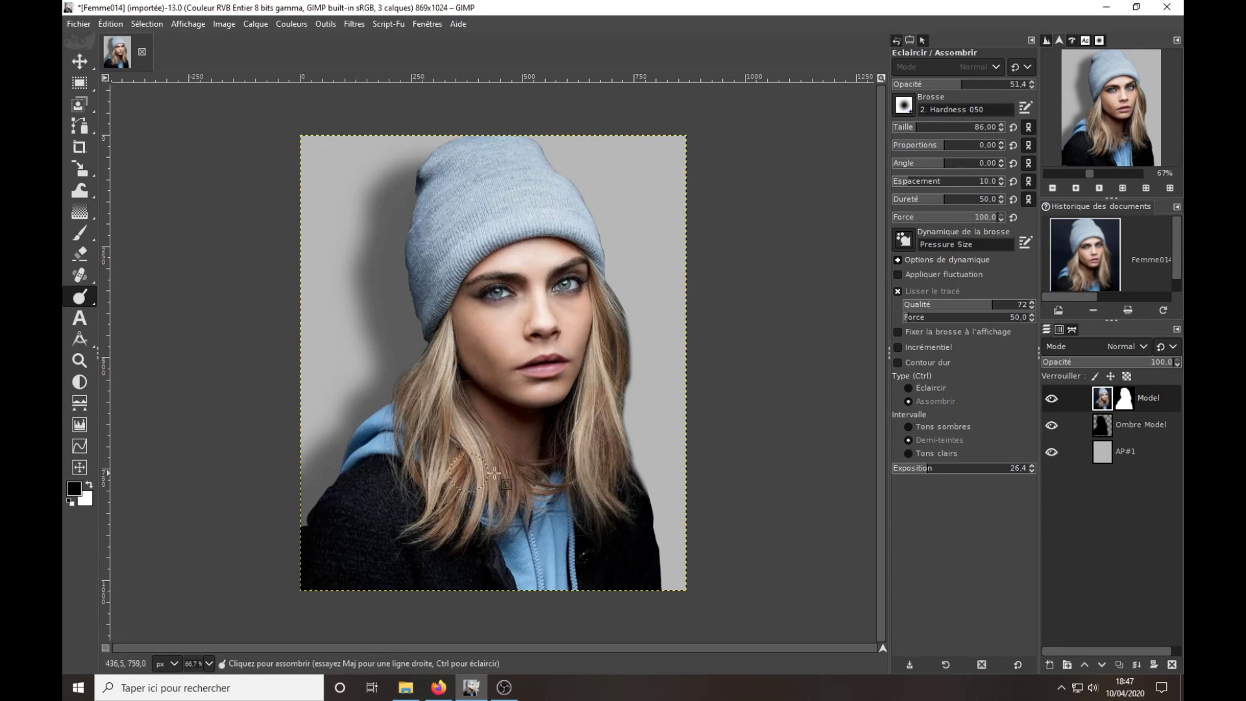
pyautogui.moveTo(959, 85); pyautogui.dragTo(1033, 85)
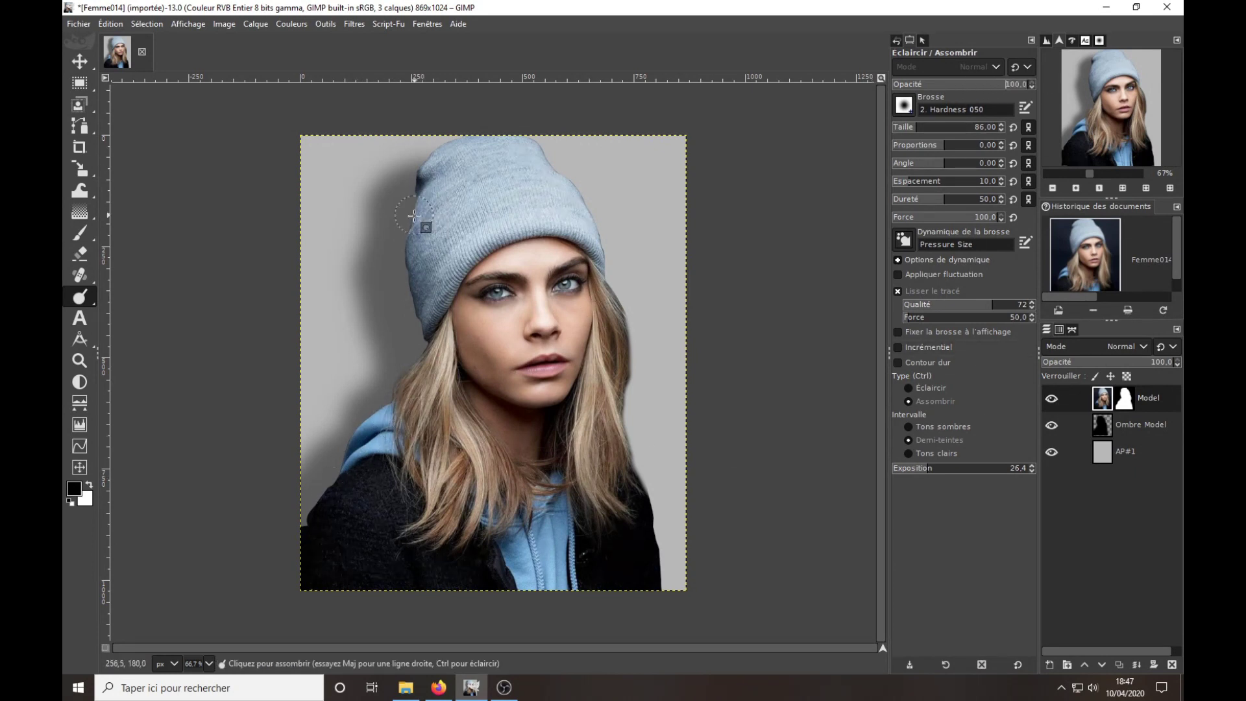
pyautogui.moveTo(422, 214)
pyautogui.mouseDown()
pyautogui.moveTo(431, 324)
pyautogui.moveTo(428, 171)
pyautogui.moveTo(436, 305)
pyautogui.moveTo(406, 406)
pyautogui.moveTo(373, 441)
pyautogui.moveTo(416, 432)
pyautogui.moveTo(400, 477)
pyautogui.moveTo(448, 337)
pyautogui.moveTo(447, 292)
pyautogui.moveTo(506, 255)
pyautogui.moveTo(440, 296)
pyautogui.mouseUp()
pyautogui.moveTo(432, 163)
pyautogui.mouseDown()
pyautogui.moveTo(431, 259)
pyautogui.moveTo(453, 258)
pyautogui.mouseUp()
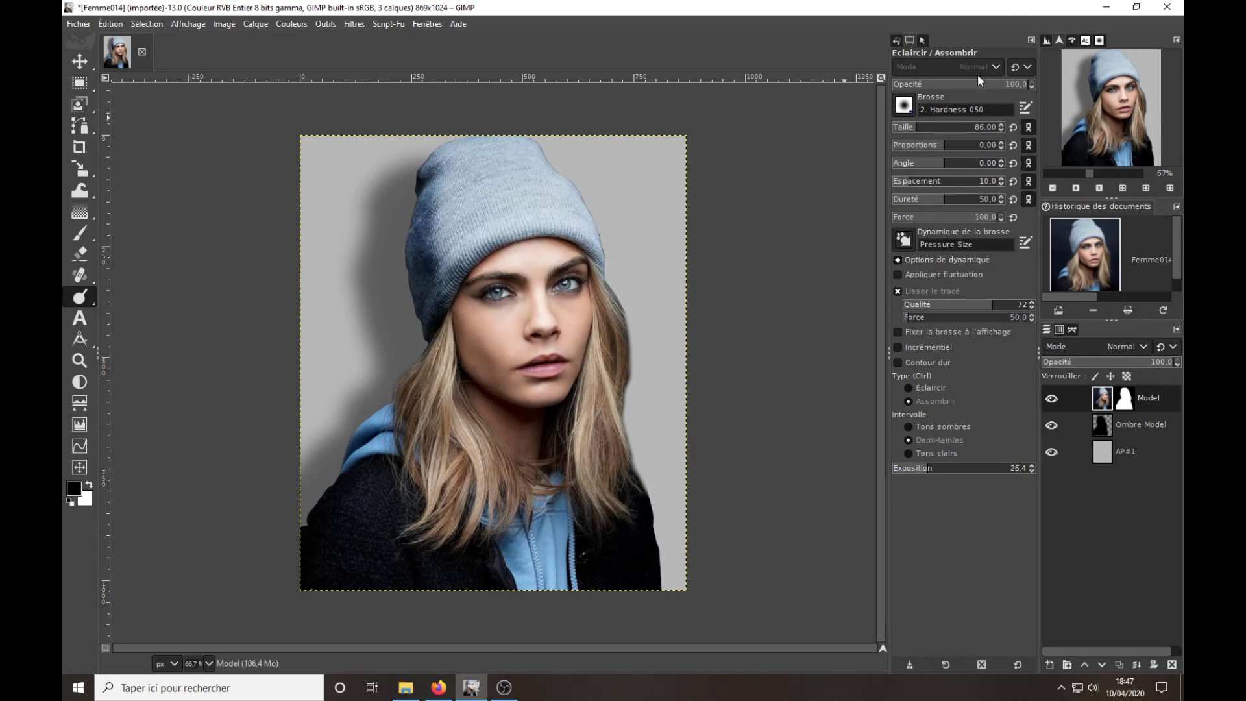
pyautogui.click(928, 128)
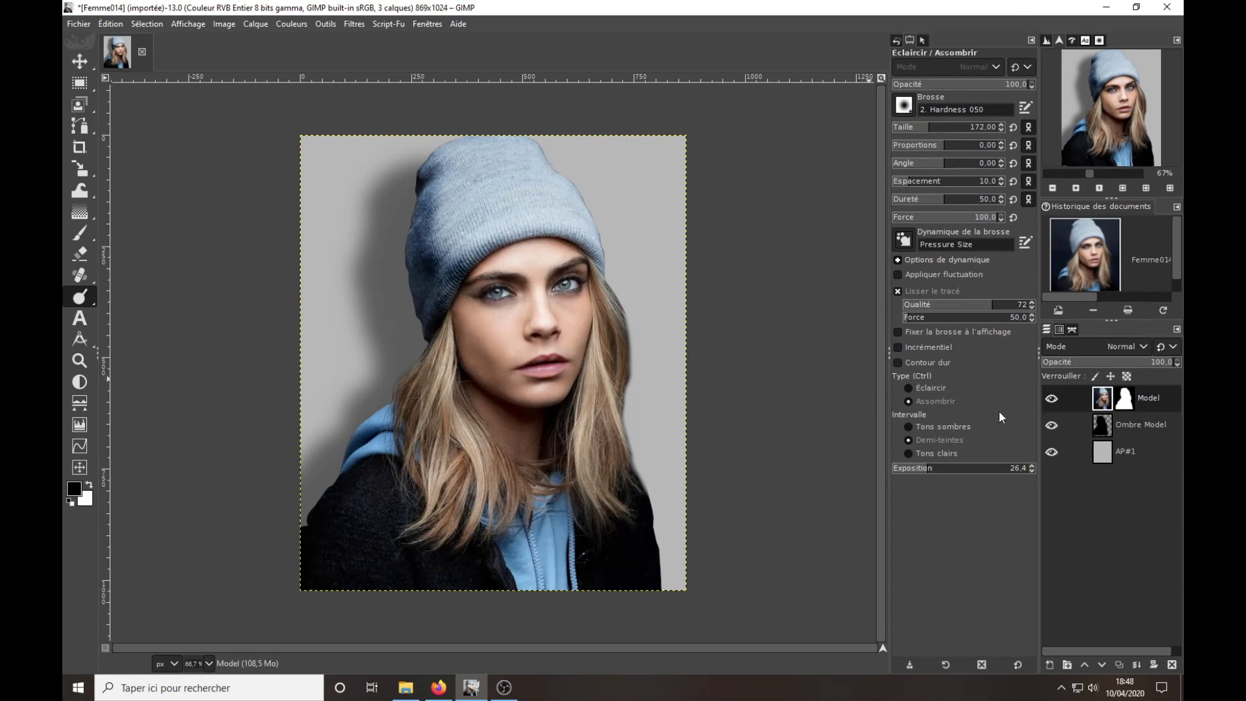
pyautogui.click(1124, 397)
pyautogui.click(80, 232)
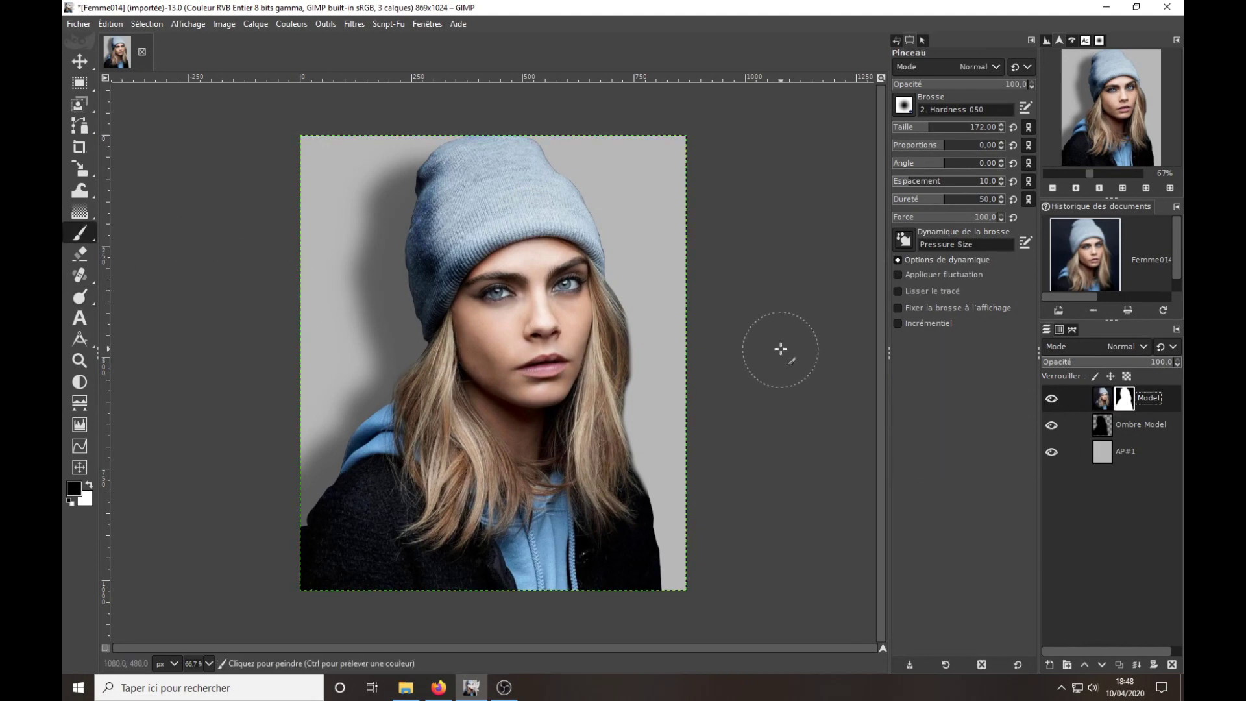
pyautogui.scroll(3, 666, 308)
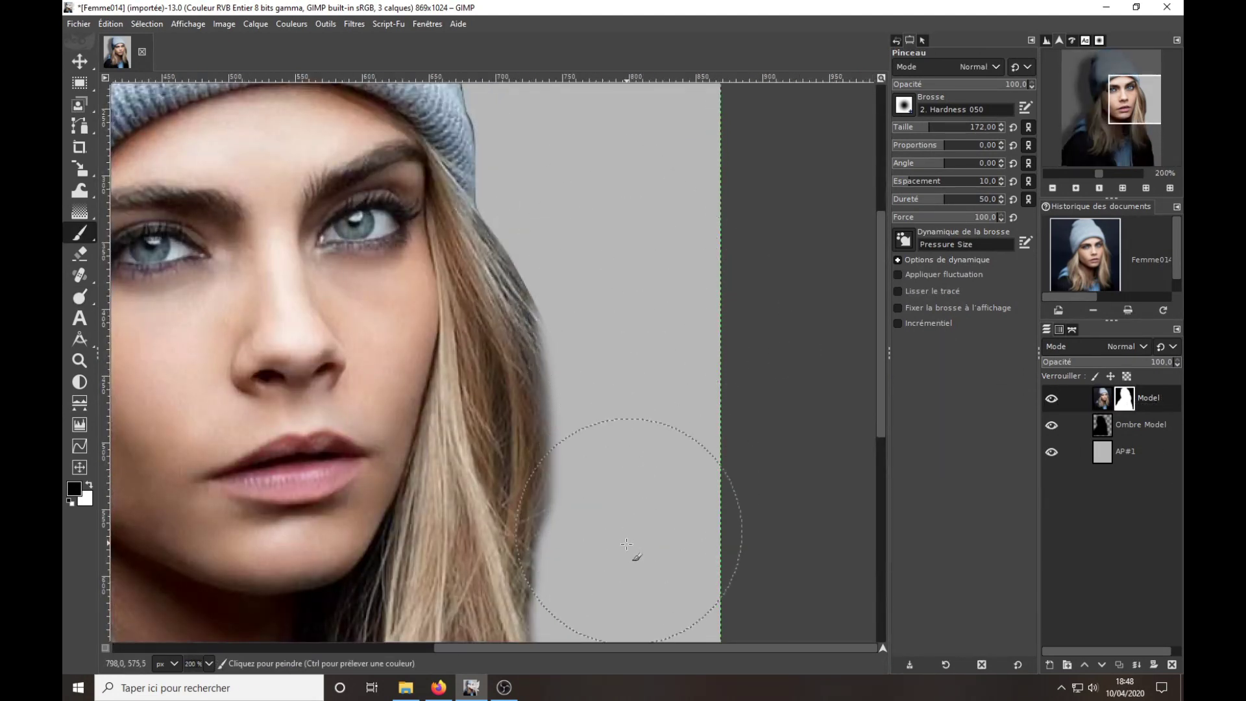
pyautogui.scroll(-3, 668, 270)
pyautogui.scroll(-2, 630, 376)
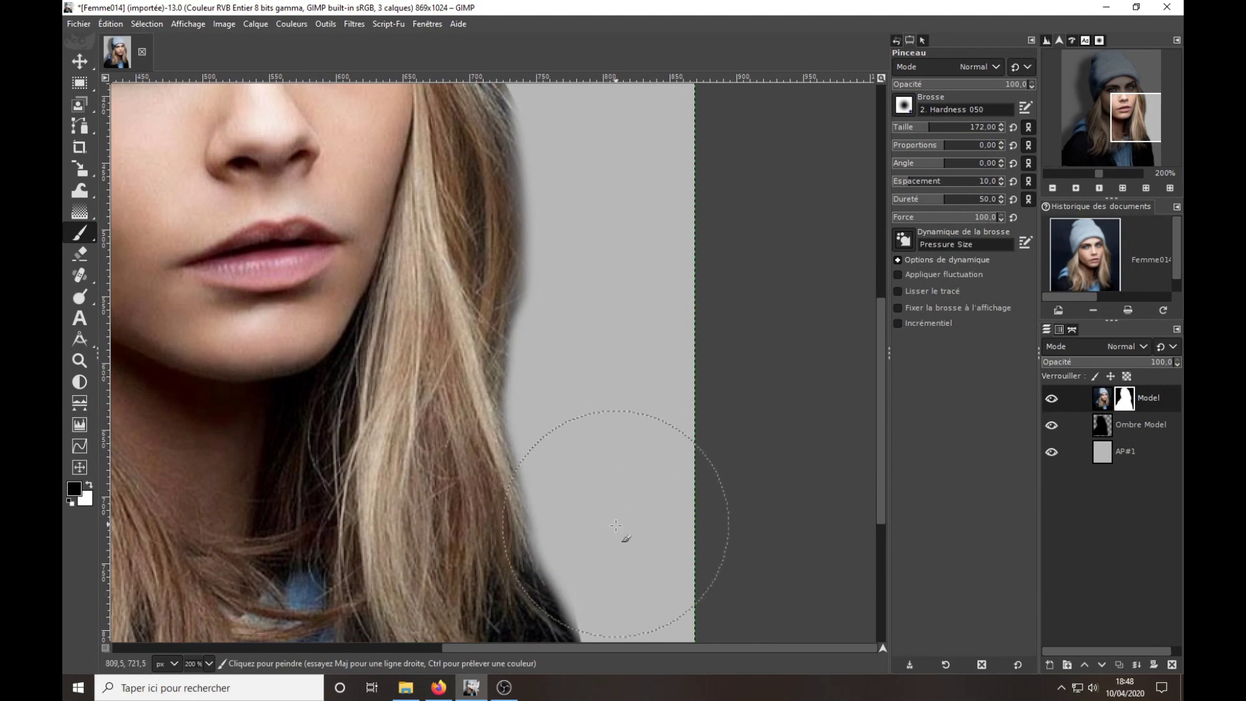
pyautogui.scroll(-3, 610, 454)
pyautogui.hscroll(1, 603, 389)
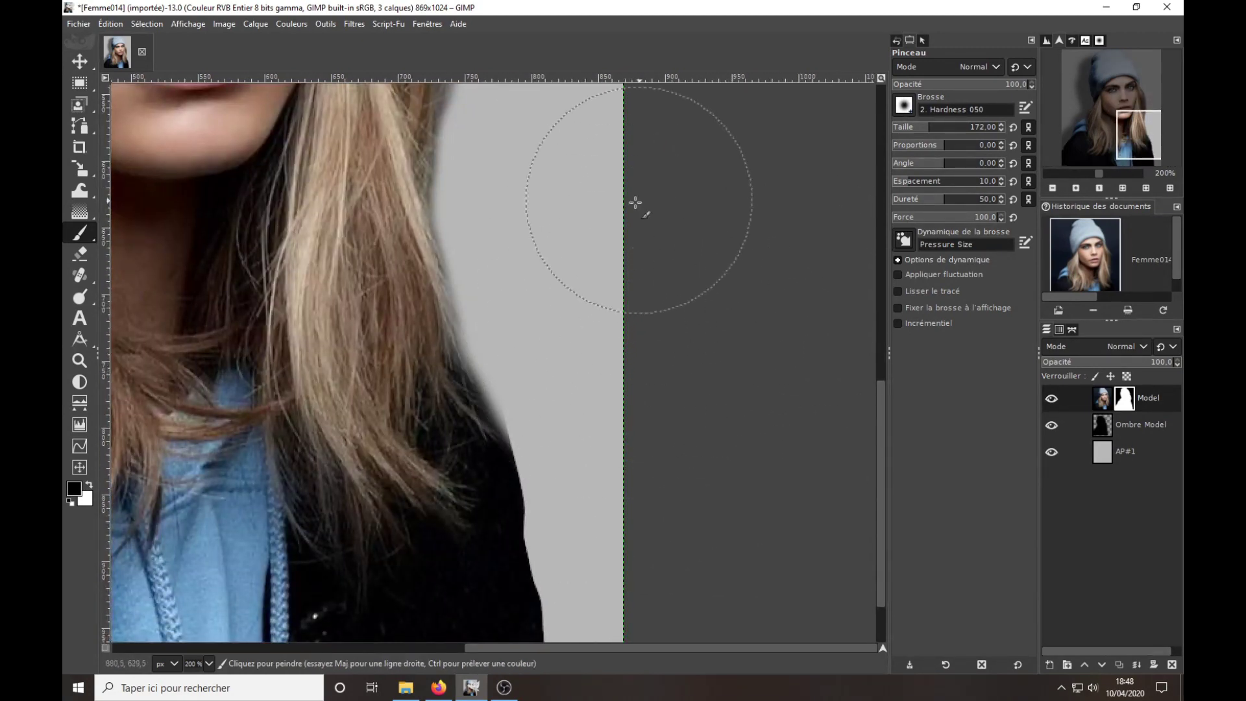
pyautogui.scroll(3, 675, 272)
pyautogui.keyDown('ctrl'); pyautogui.scroll(-3, 665, 330); pyautogui.keyUp('ctrl')
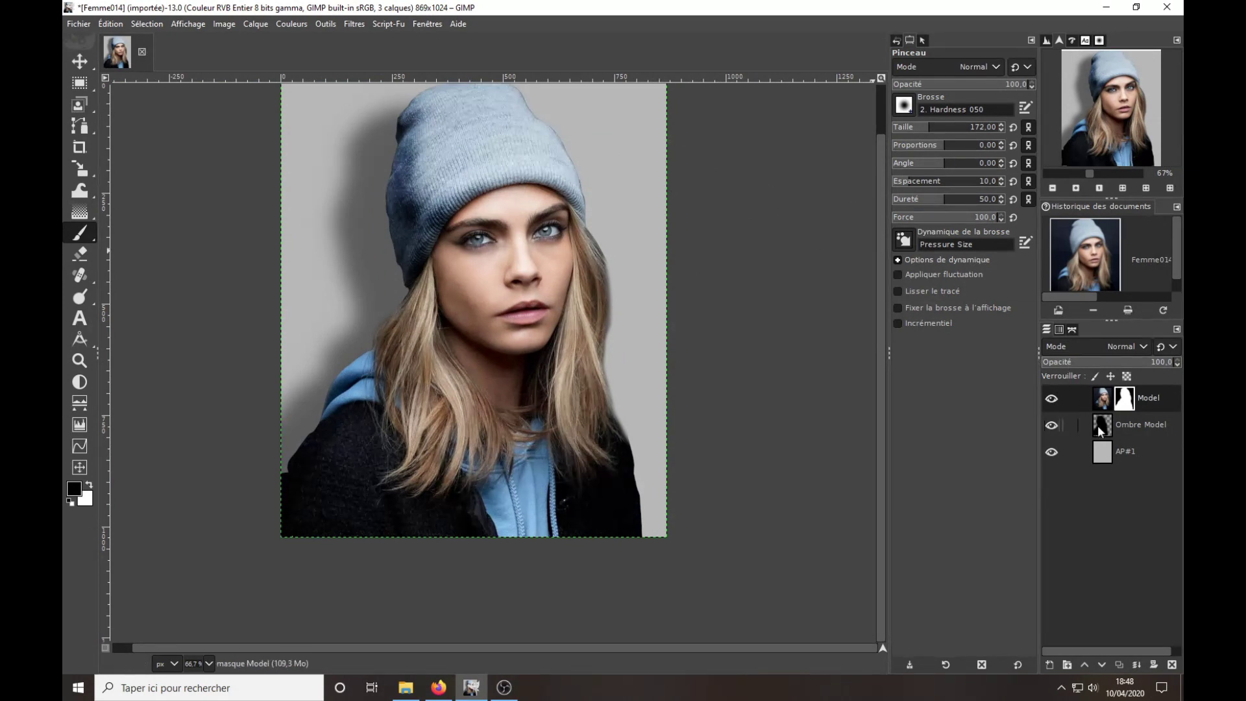
pyautogui.click(1107, 451)
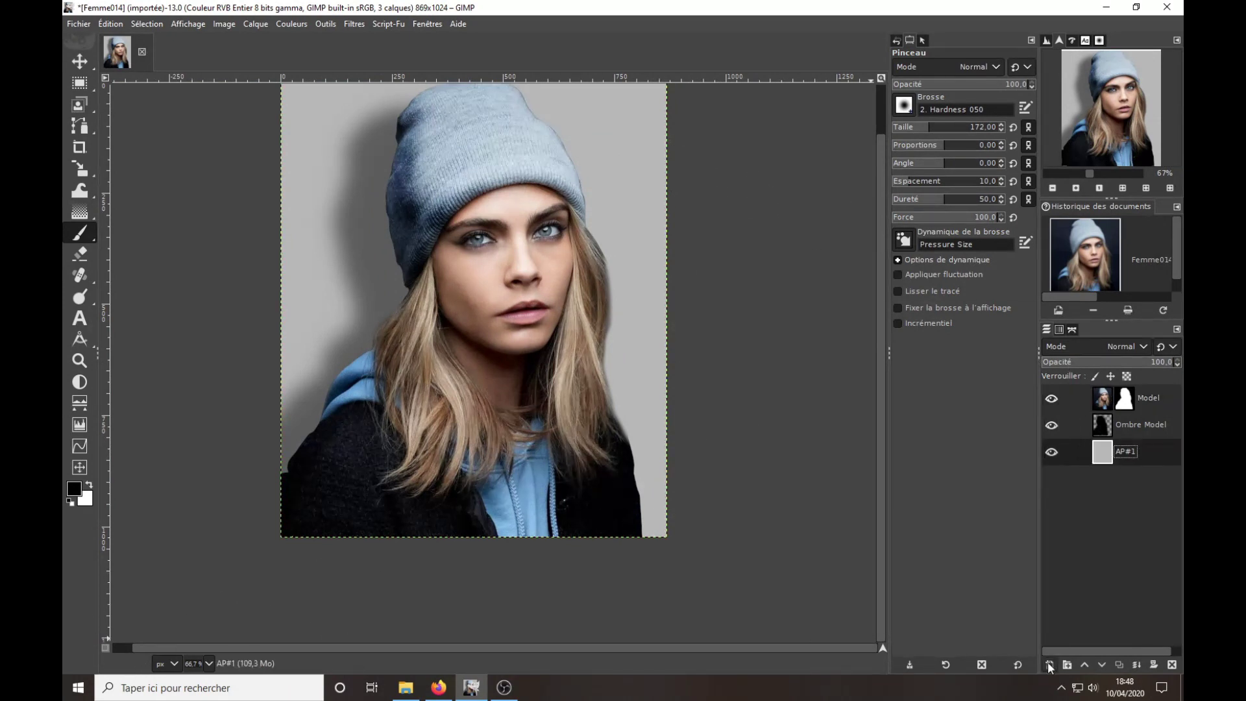
# Create layer AP#2 above AP#1 and fill it with dark grey 546263.
pyautogui.click(1049, 664)
pyautogui.write('AP')
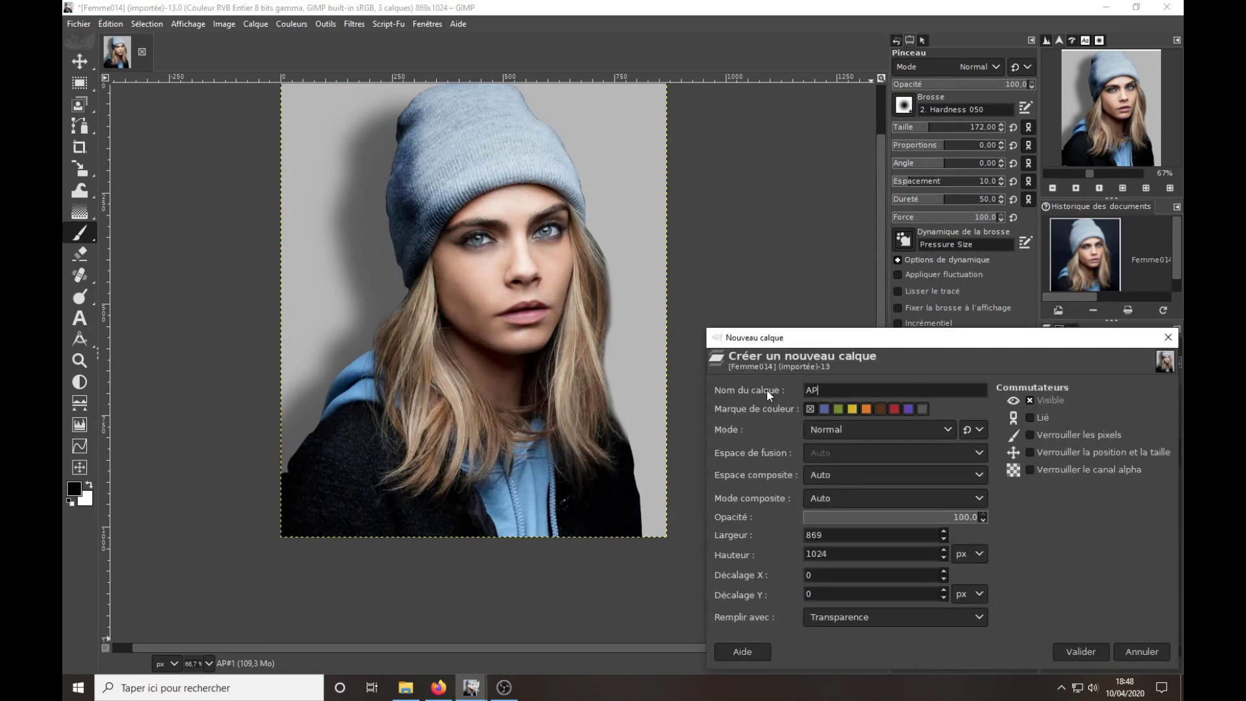
pyautogui.write('#2')
pyautogui.press('Return')
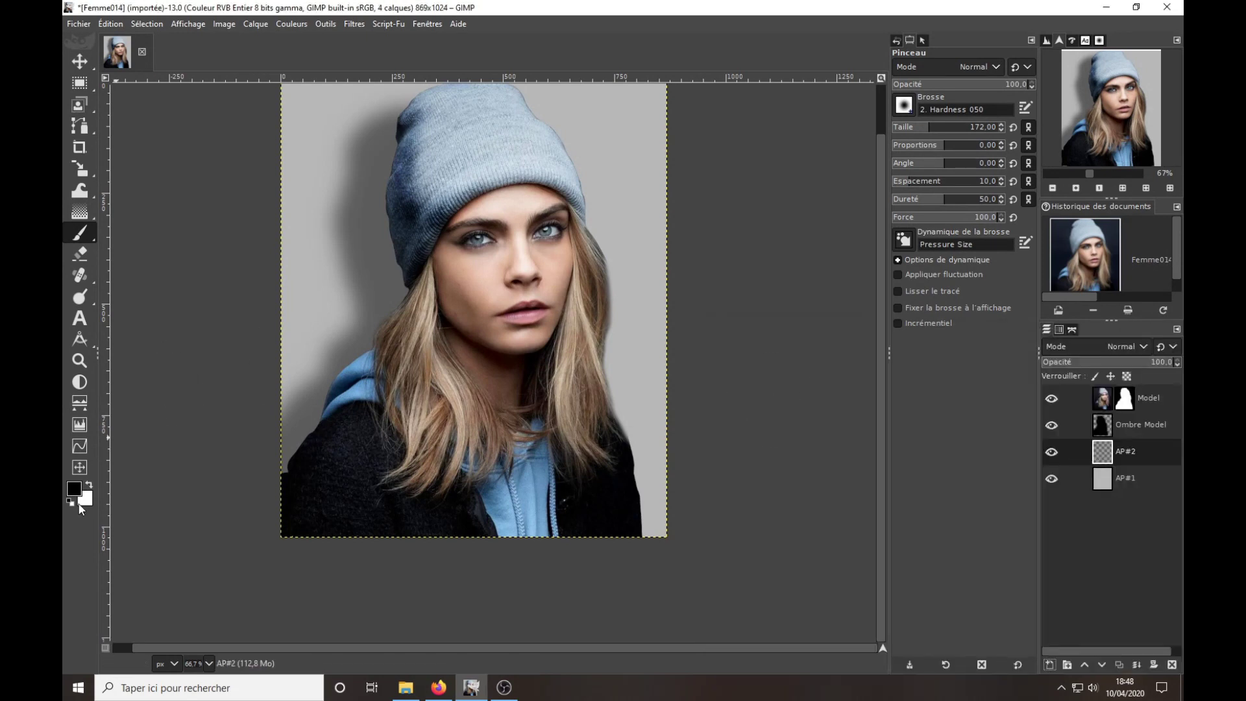
pyautogui.click(73, 488)
pyautogui.click(673, 346)
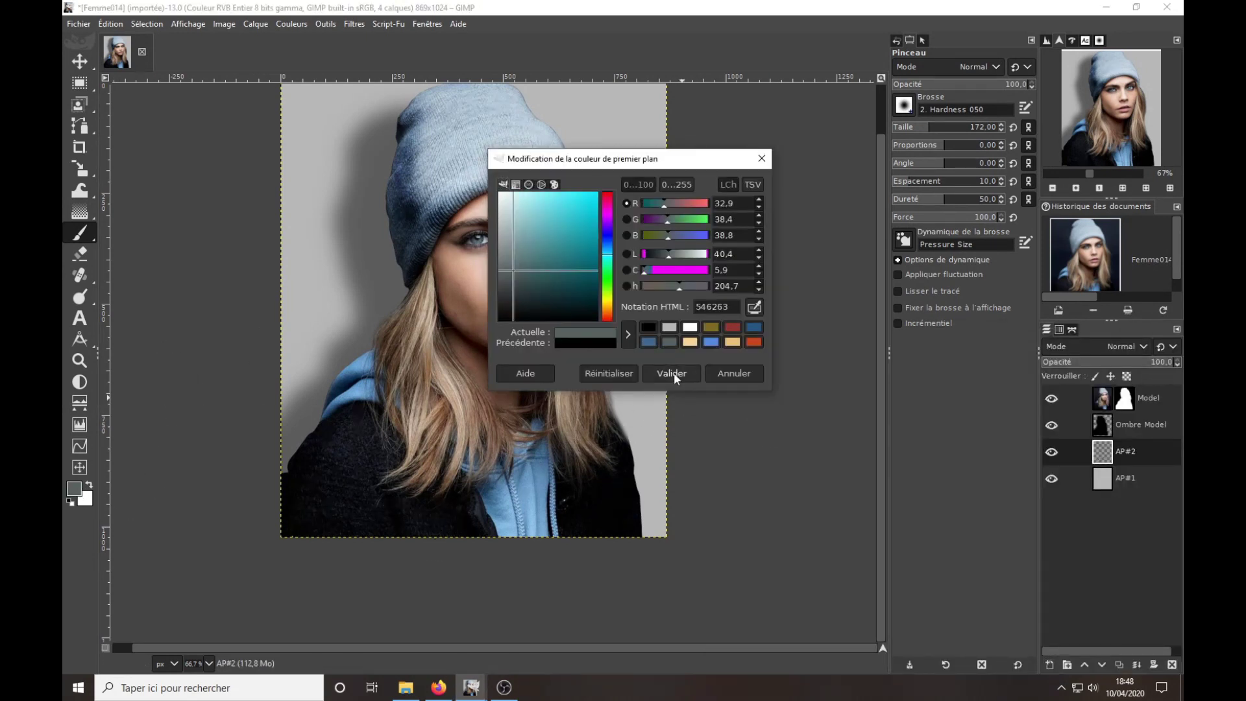
pyautogui.click(673, 376)
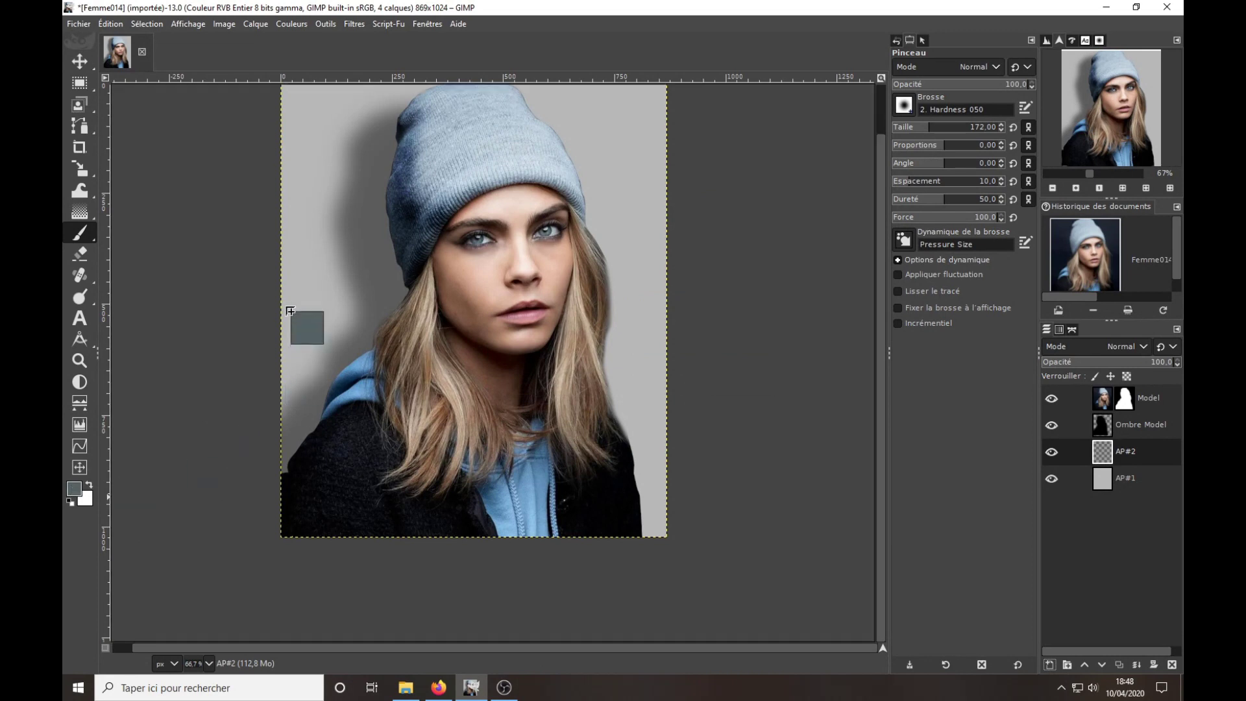
pyautogui.moveTo(73, 488); pyautogui.dragTo(305, 324)
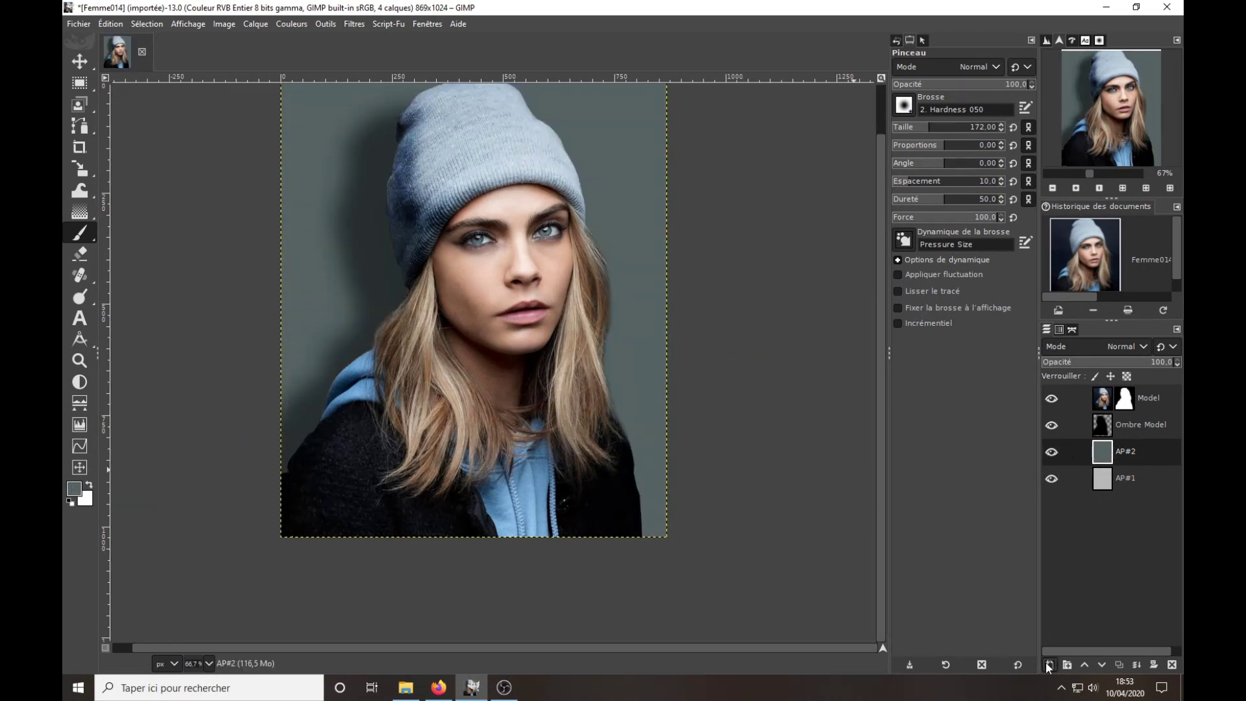
pyautogui.click(1048, 665)
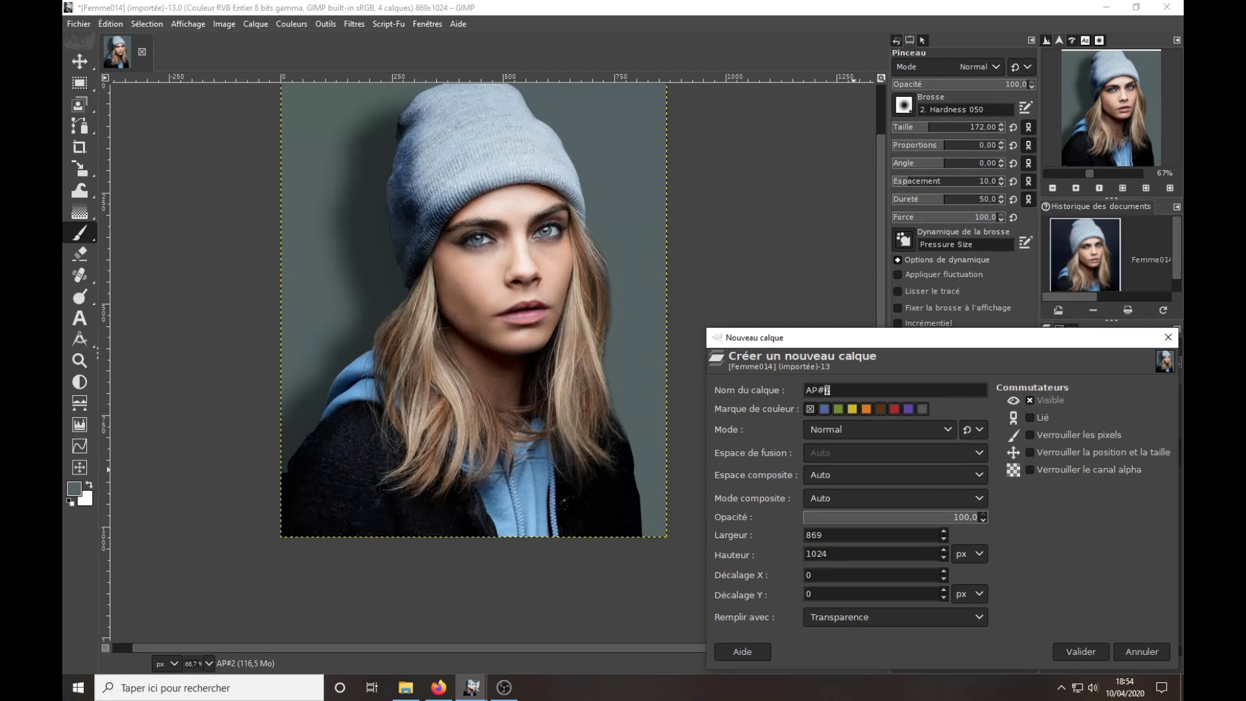
# Create the empty AP#3 layer and open updates-928594.jpg as a layer above it.
pyautogui.press('Return')
pyautogui.click(79, 23)
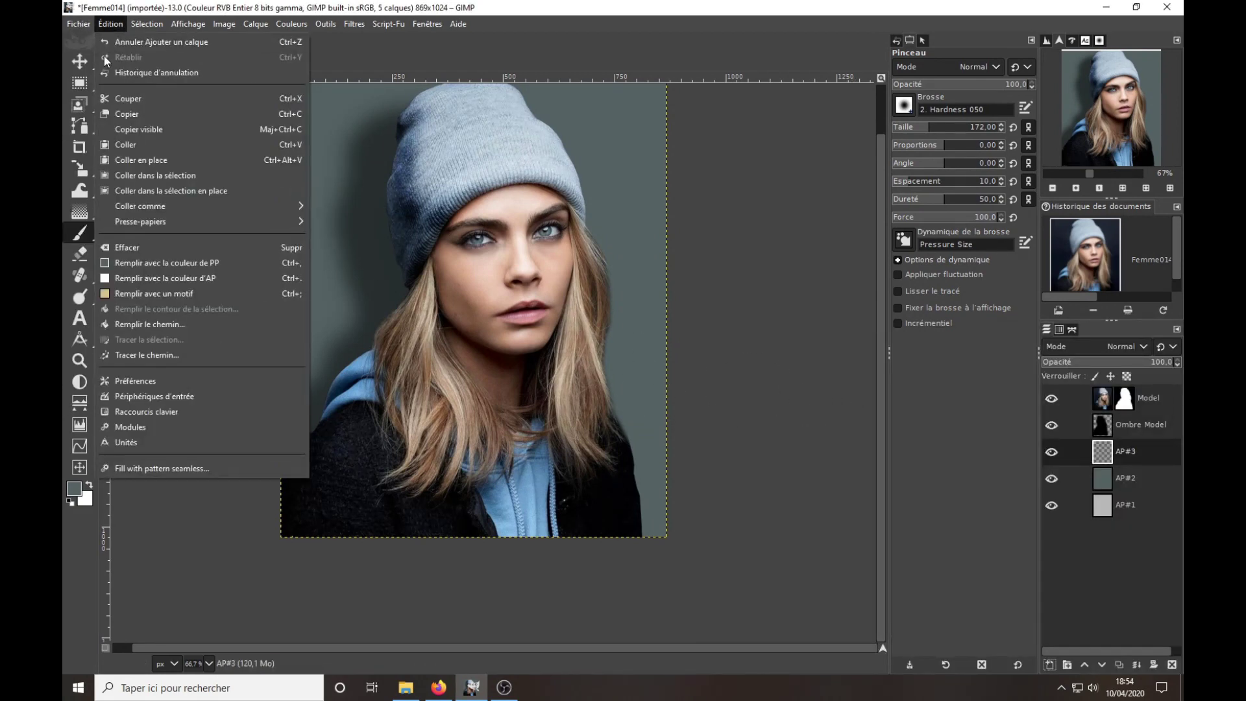
pyautogui.click(88, 87)
pyautogui.click(467, 179)
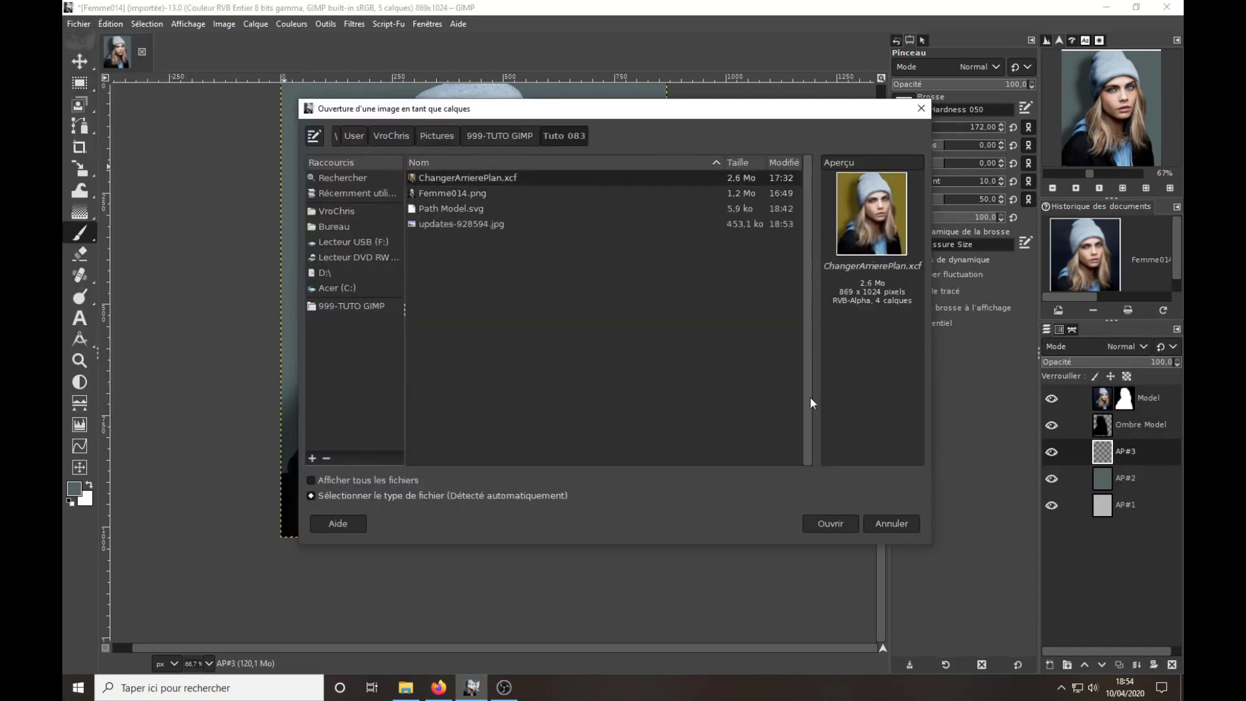
pyautogui.click(458, 224)
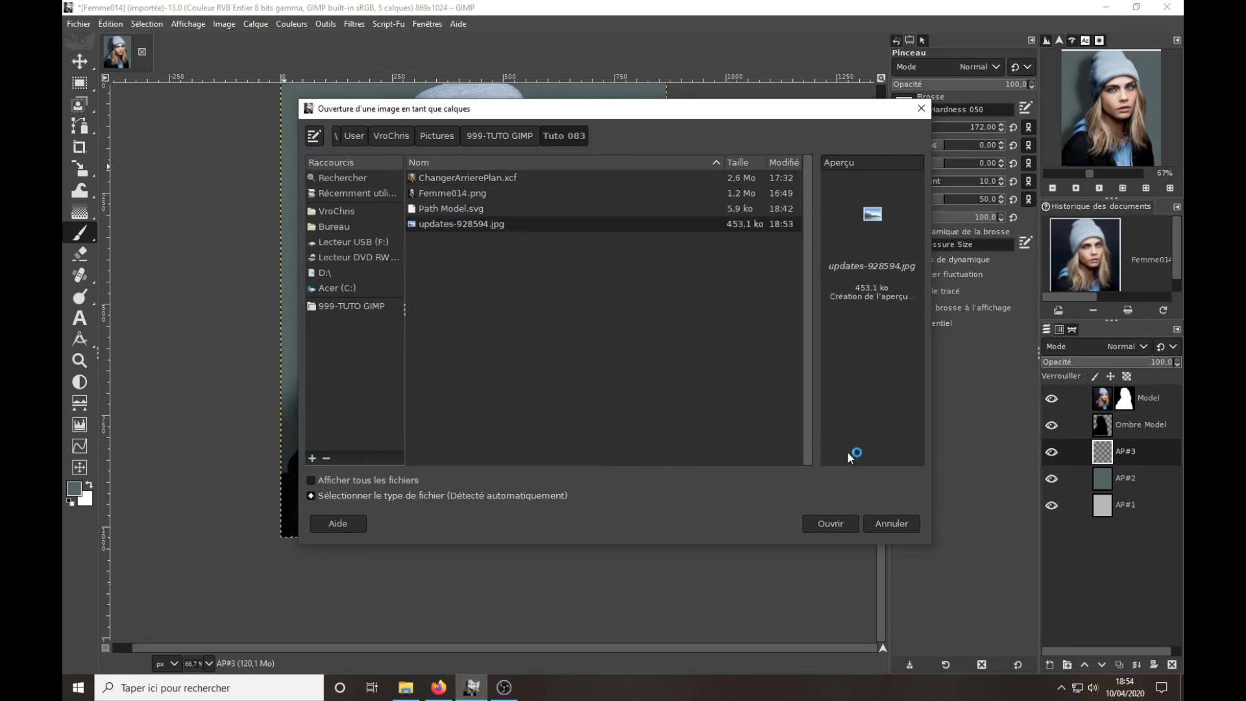
pyautogui.click(830, 523)
pyautogui.press('-')
pyautogui.press('-')
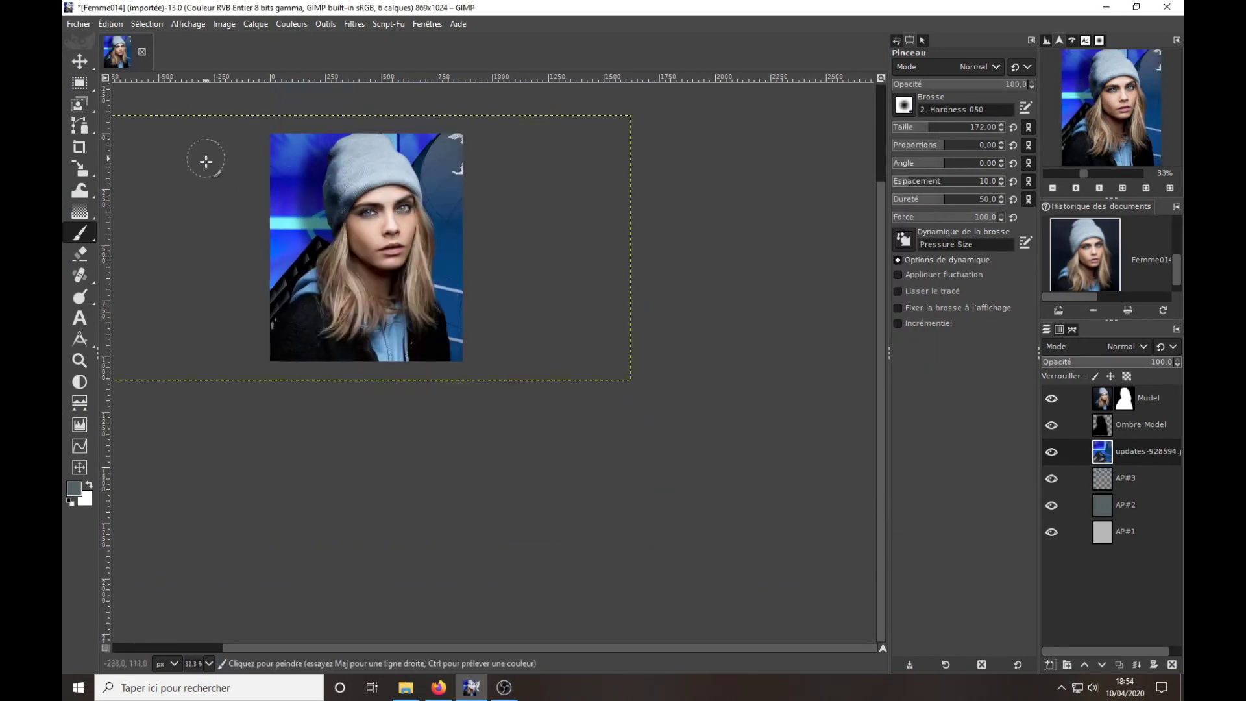
# Roughly shrink the updates picture with the Scale tool and apply.
pyautogui.click(88, 170)
pyautogui.click(219, 155)
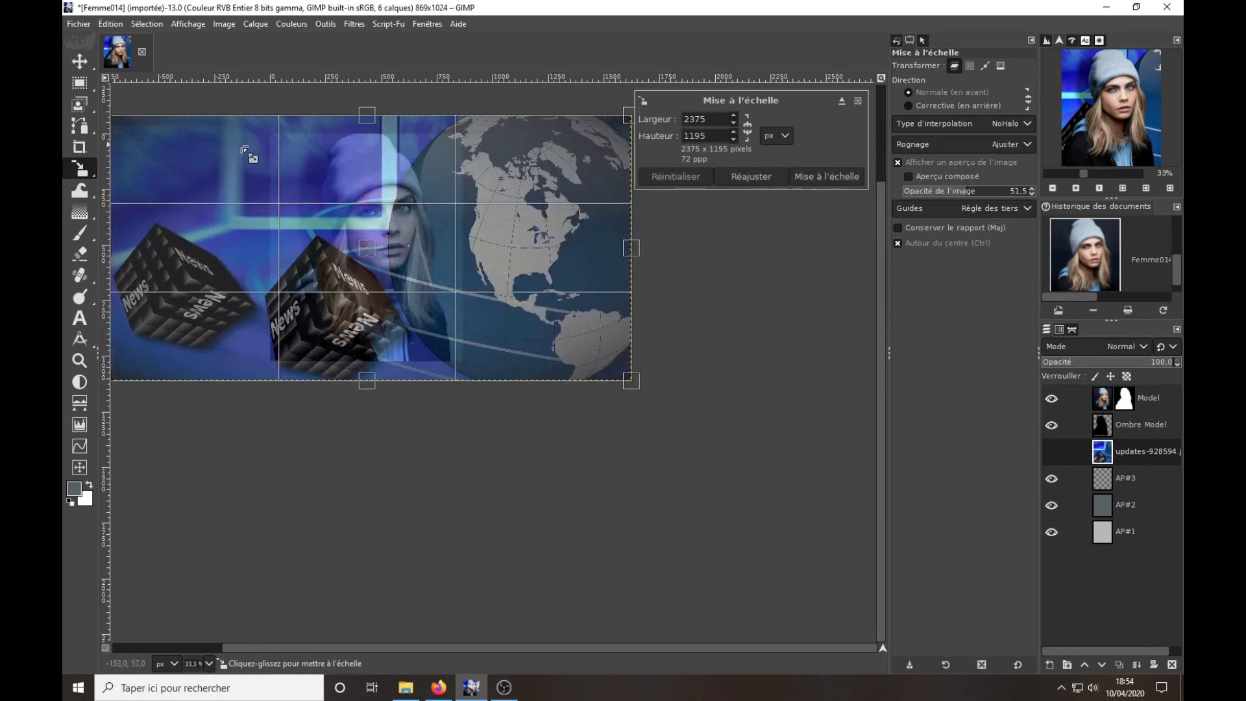
pyautogui.moveTo(628, 121); pyautogui.dragTo(515, 156)
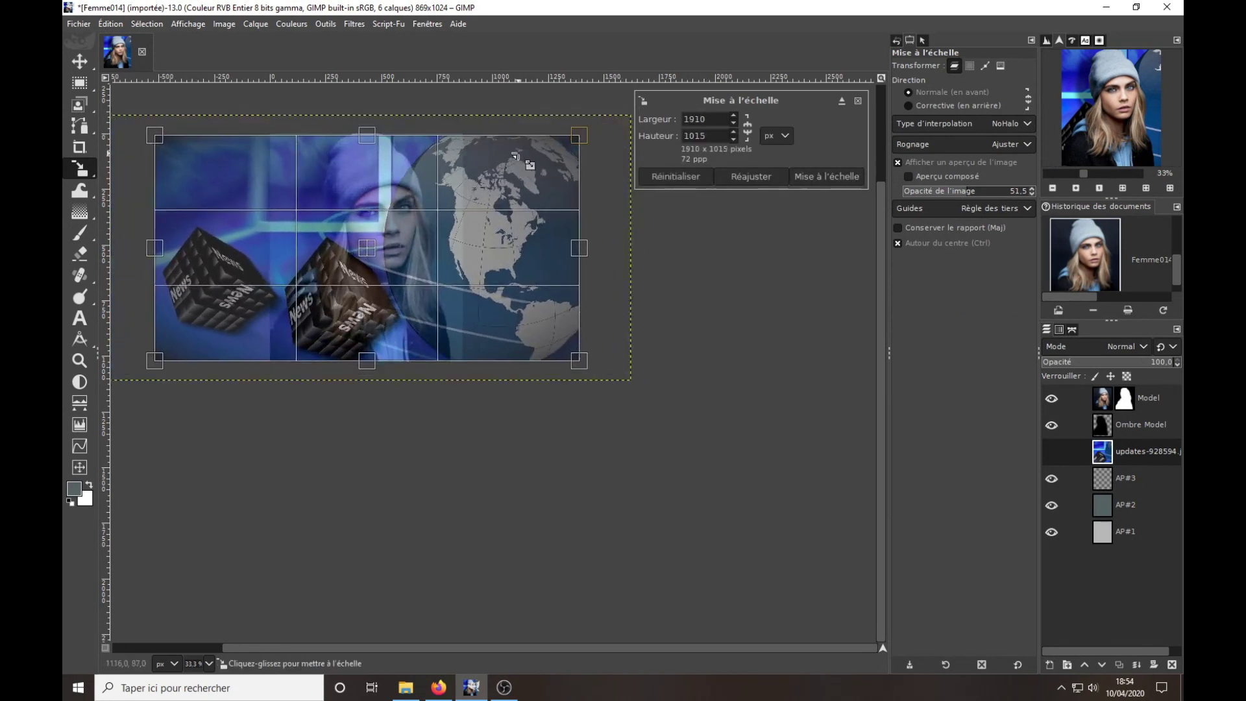
pyautogui.moveTo(248, 213); pyautogui.dragTo(365, 222)
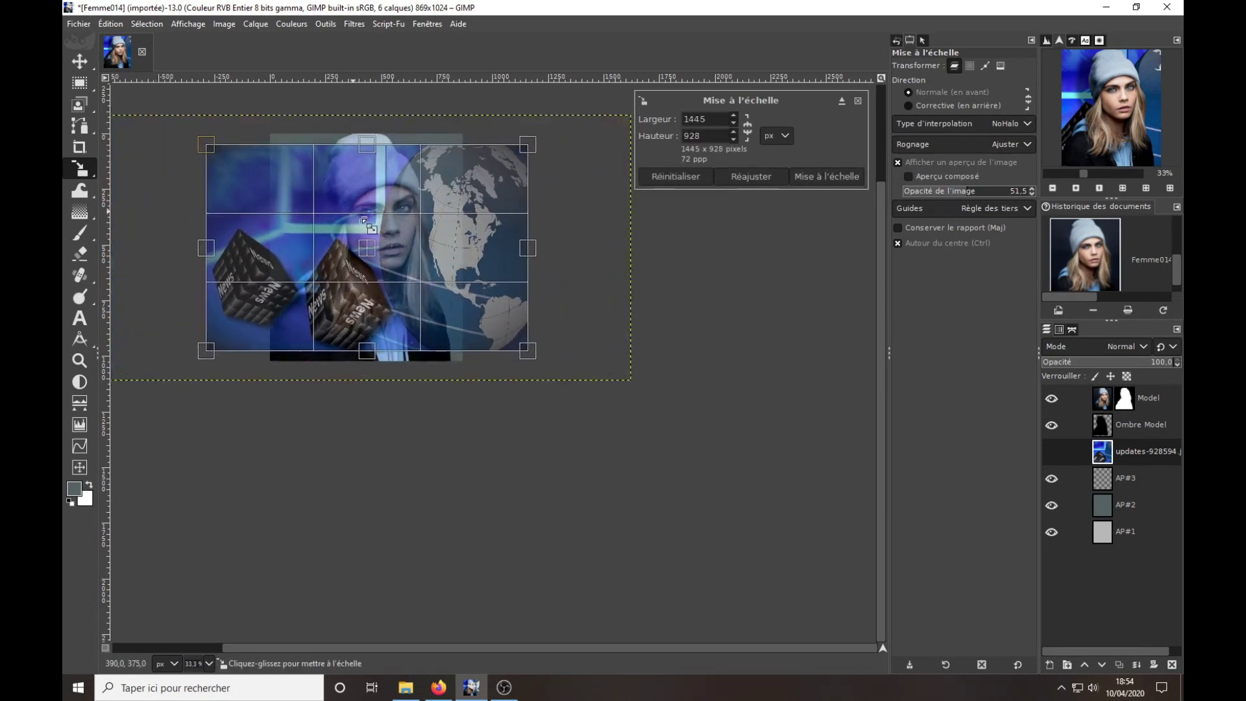
pyautogui.moveTo(528, 248); pyautogui.dragTo(487, 235)
pyautogui.moveTo(367, 135); pyautogui.dragTo(368, 129)
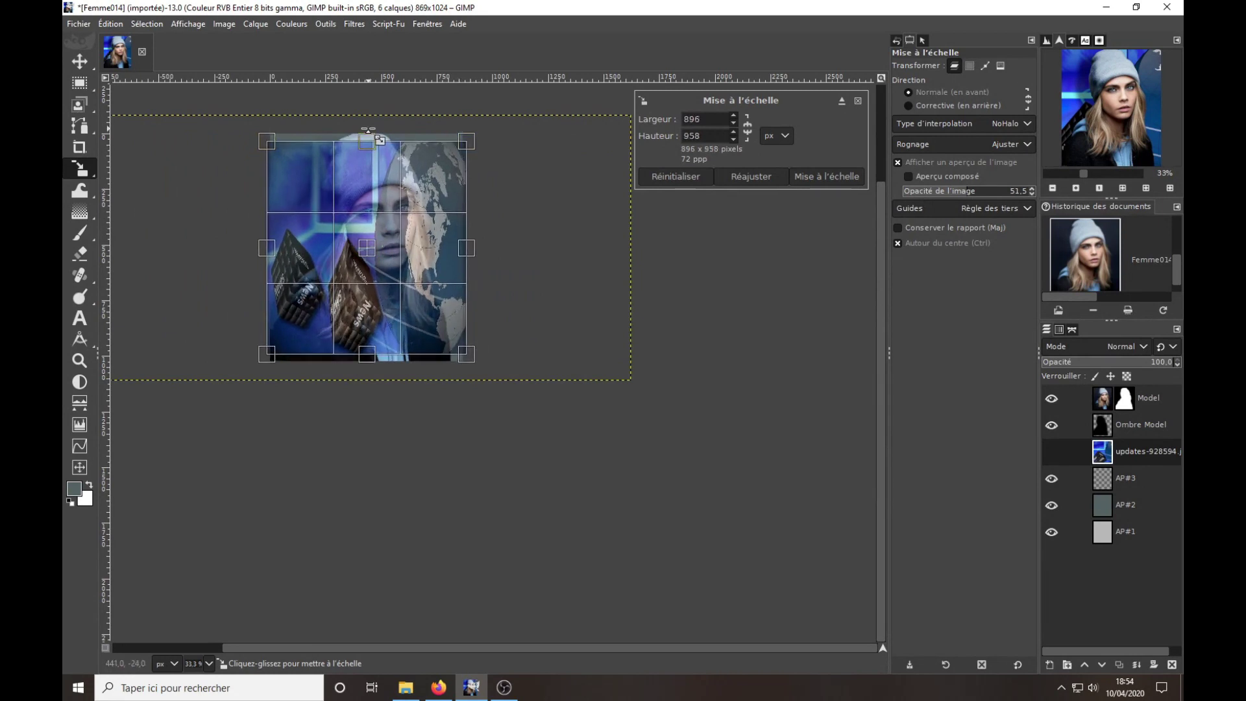
pyautogui.click(827, 176)
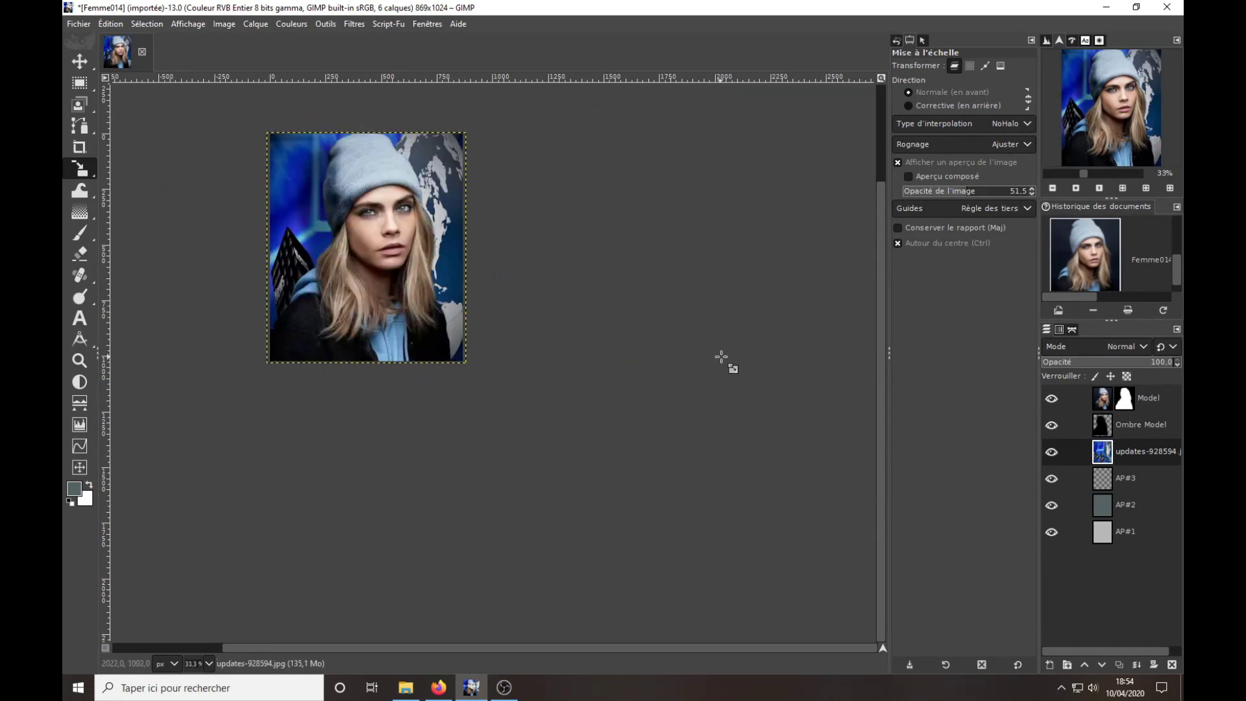
# Rescale the updates picture to 1674 × 1037 pixels to cover the canvas.
pyautogui.click(431, 255)
pyautogui.moveTo(264, 247); pyautogui.dragTo(164, 249)
pyautogui.moveTo(363, 253); pyautogui.dragTo(319, 263)
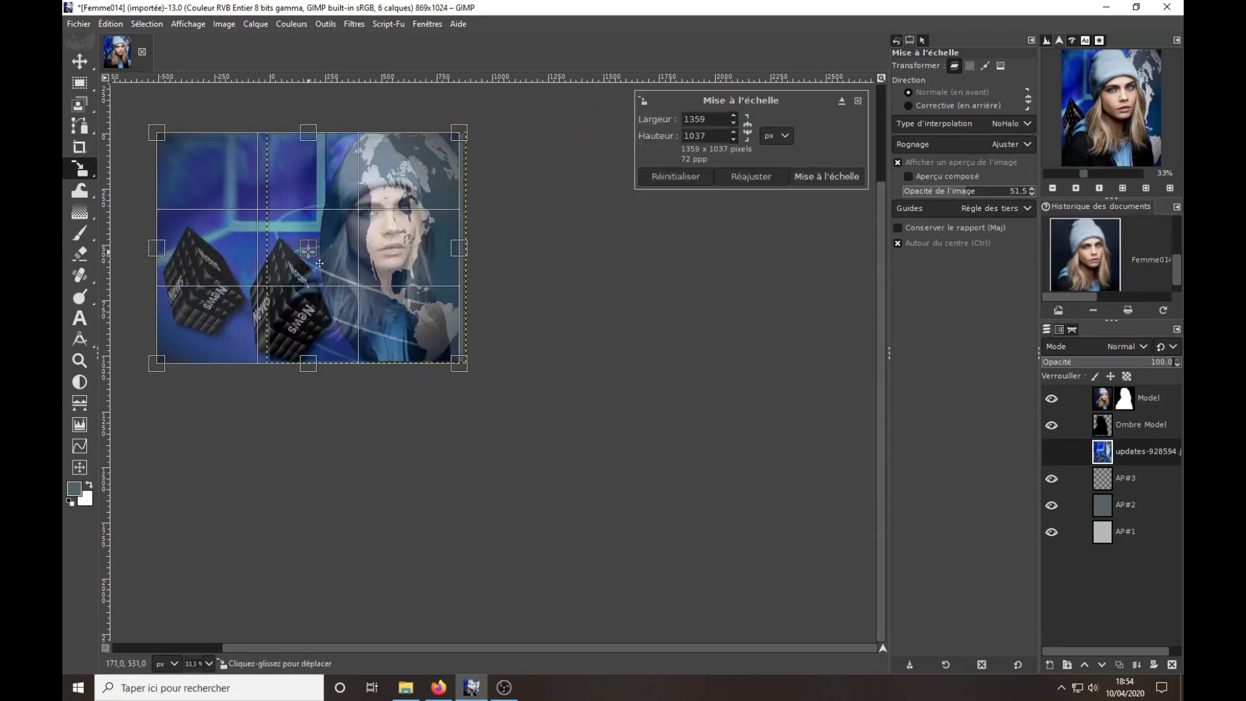
pyautogui.moveTo(458, 248); pyautogui.dragTo(494, 248)
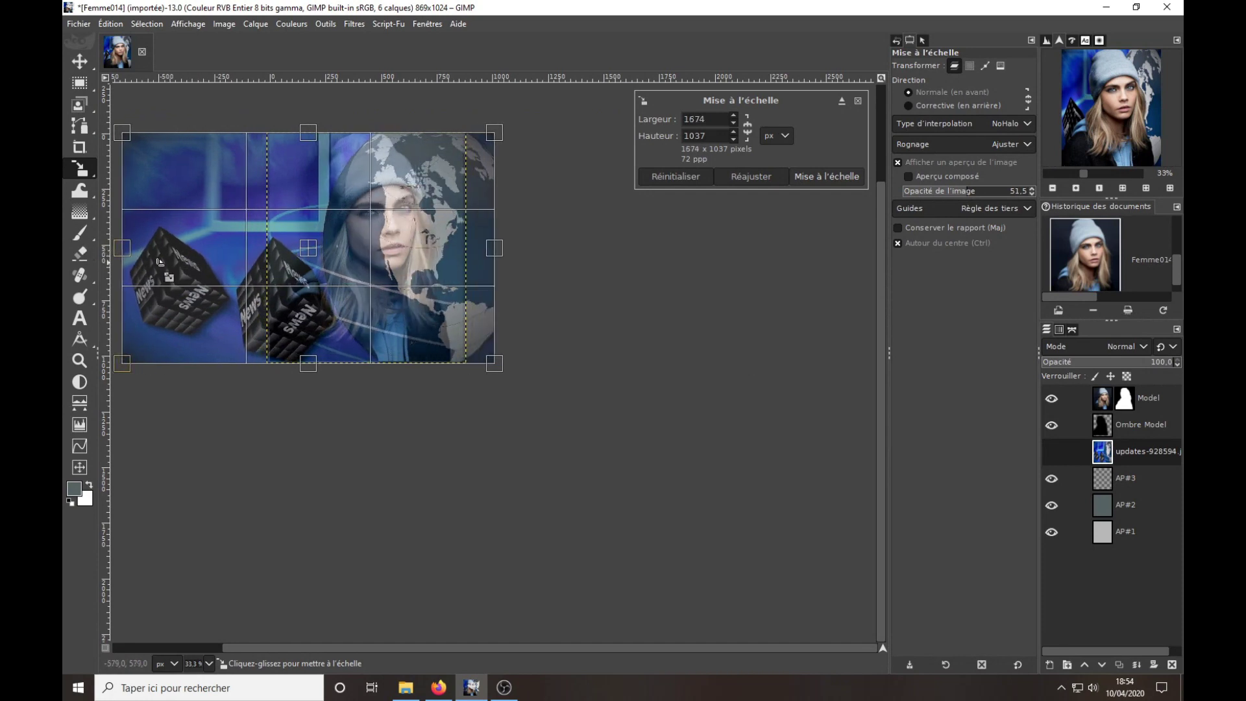
pyautogui.click(810, 178)
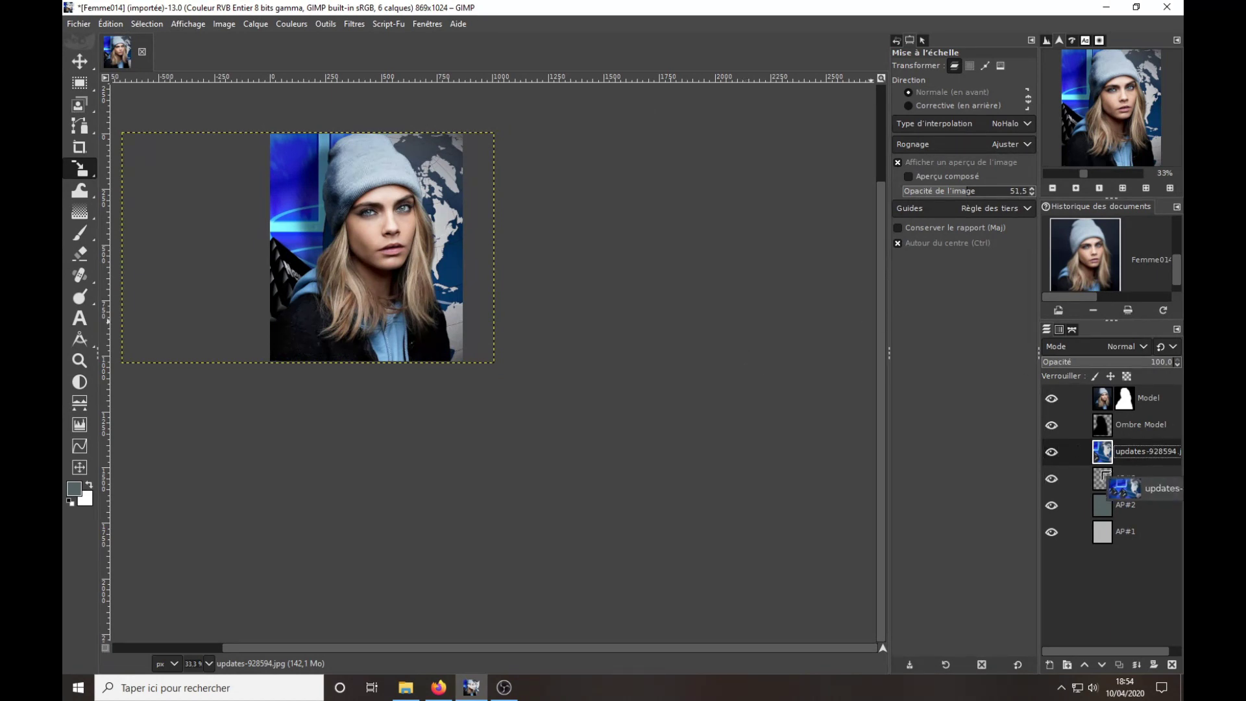
# Merge the updates picture down into AP#3, checking the result by toggling layer visibility.
pyautogui.click(1136, 664)
pyautogui.click(1111, 487)
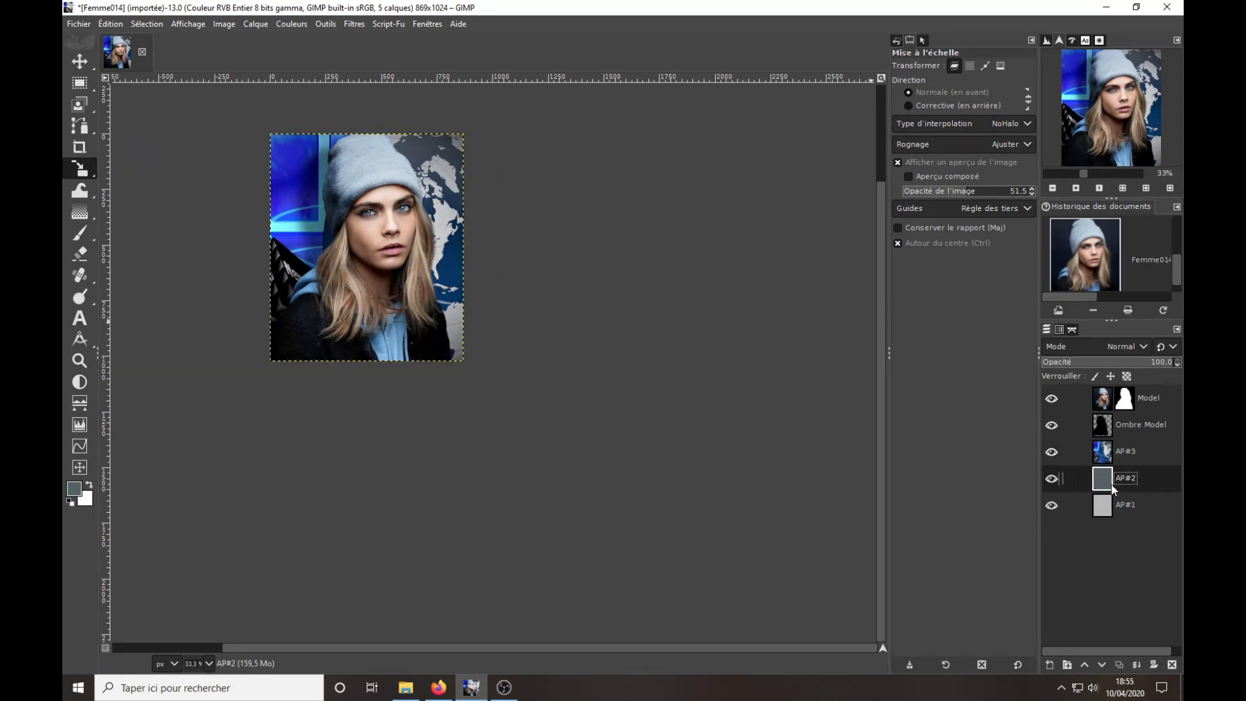
pyautogui.click(1052, 479)
pyautogui.click(1052, 452)
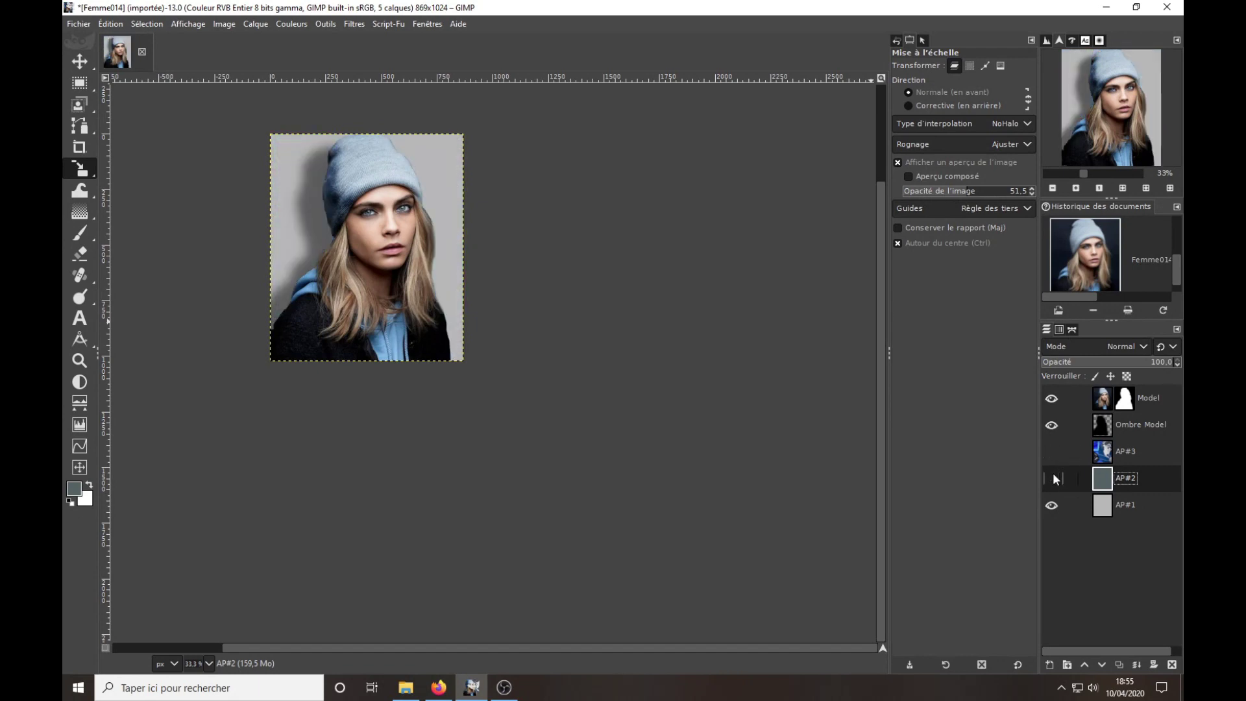
pyautogui.click(1051, 452)
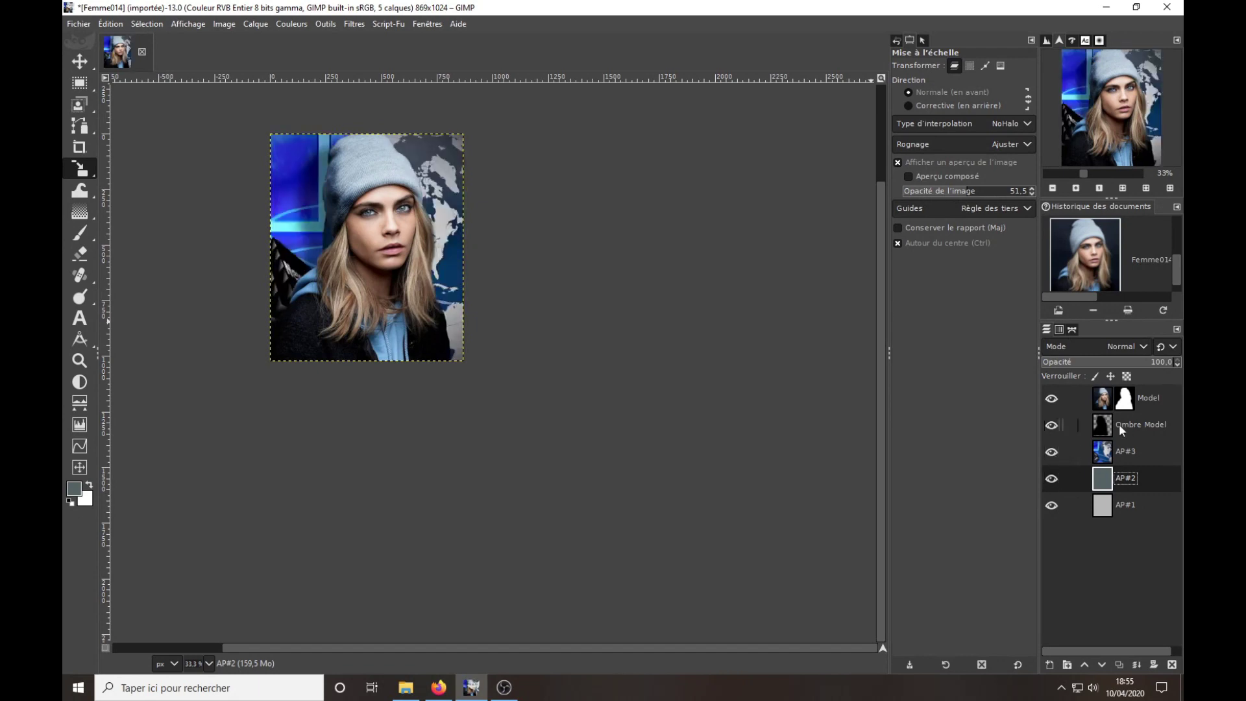
pyautogui.click(1121, 398)
pyautogui.click(1126, 189)
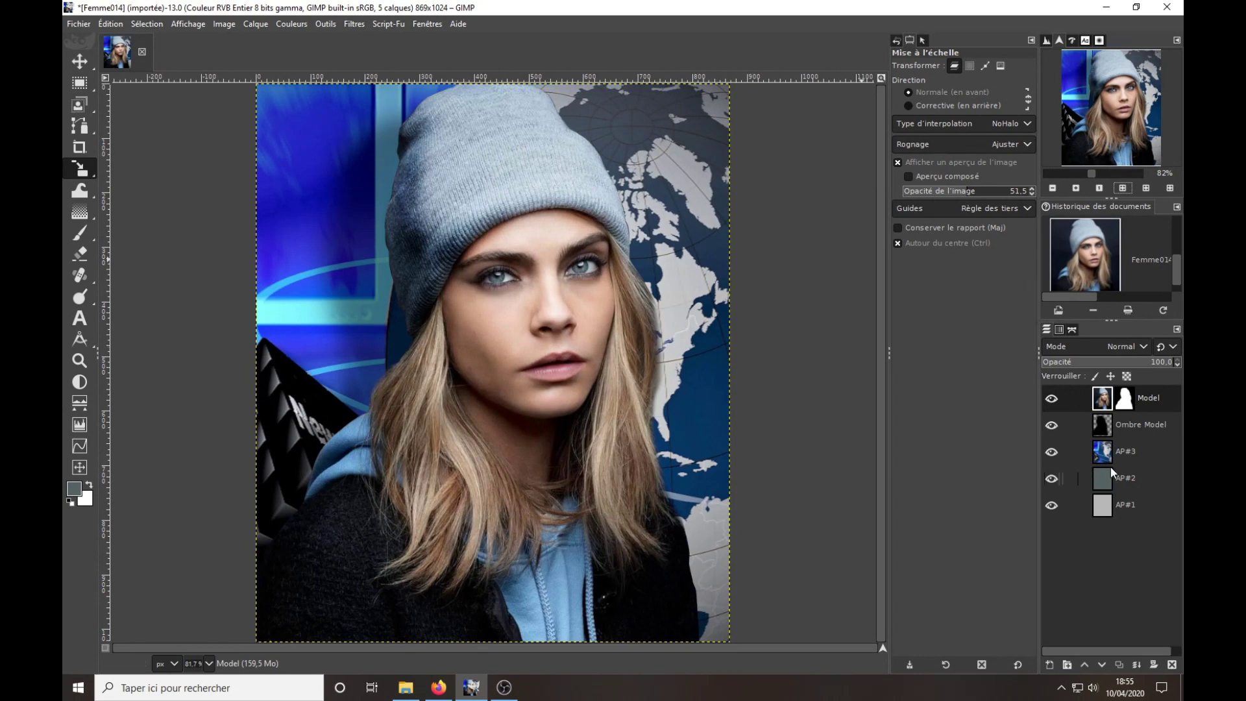
pyautogui.click(1126, 451)
pyautogui.click(357, 24)
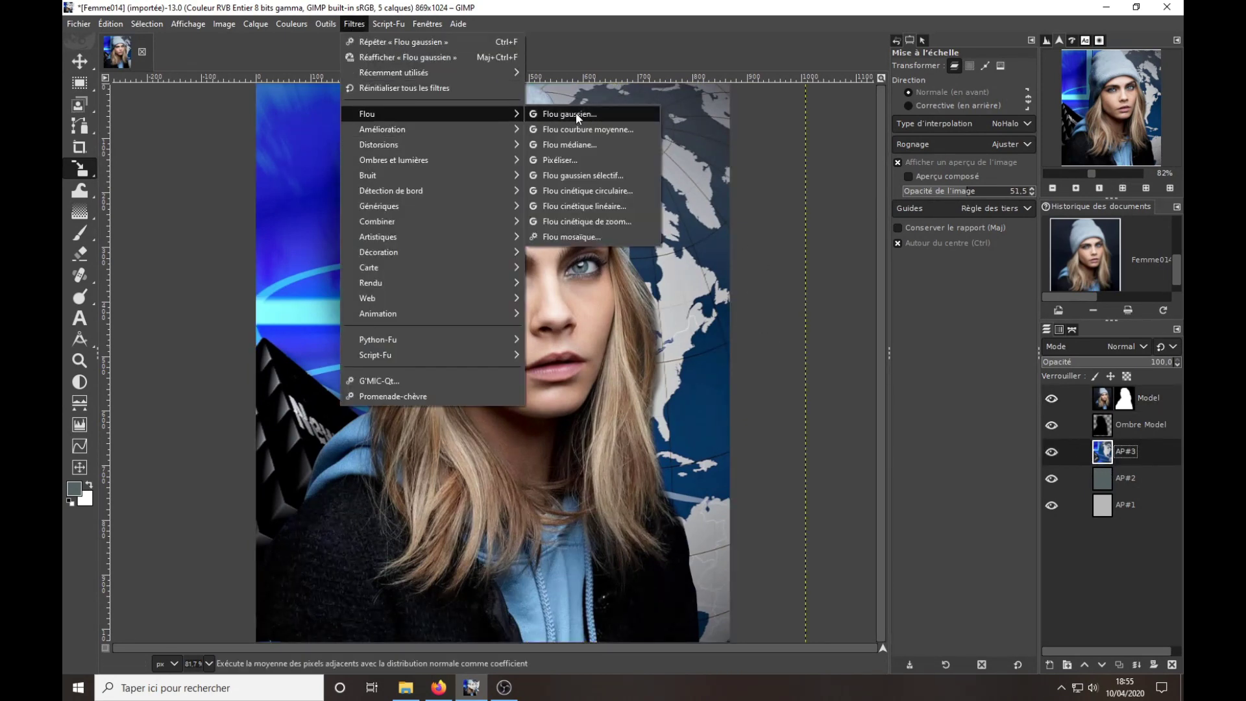
# Apply a Gaussian blur of 10.09 to the AP#3 news-and-globe backdrop.
pyautogui.click(575, 113)
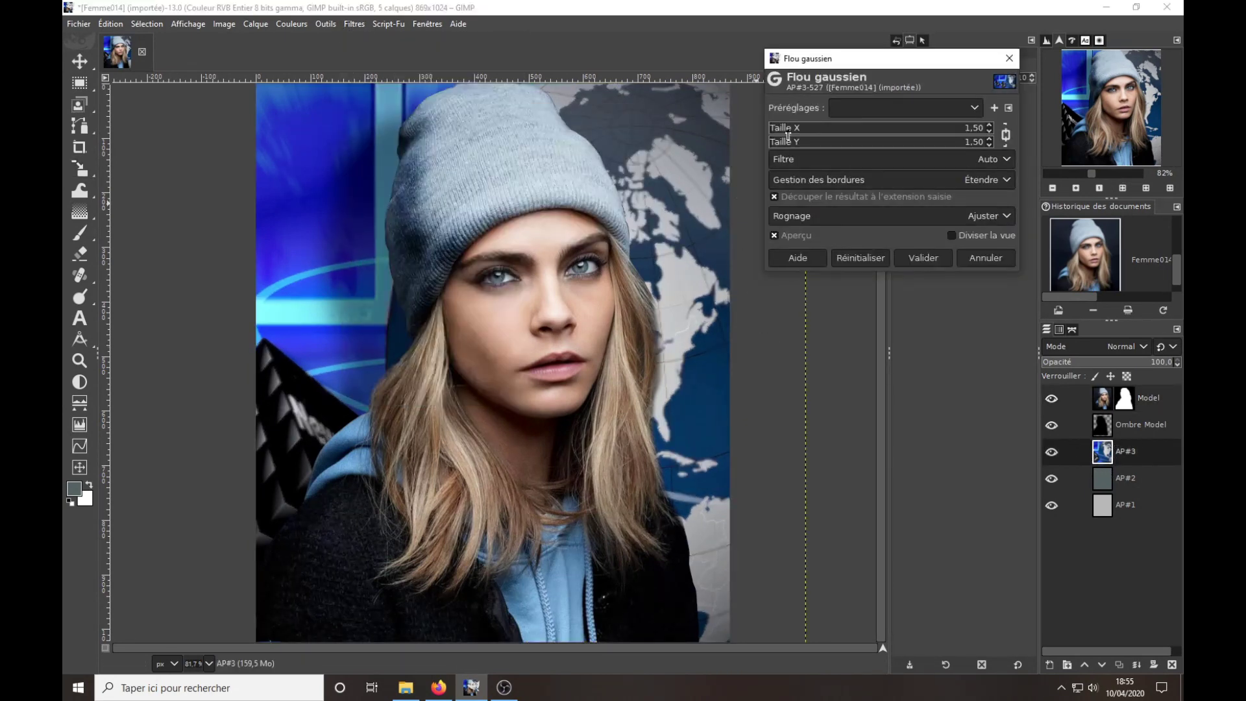
pyautogui.click(898, 260)
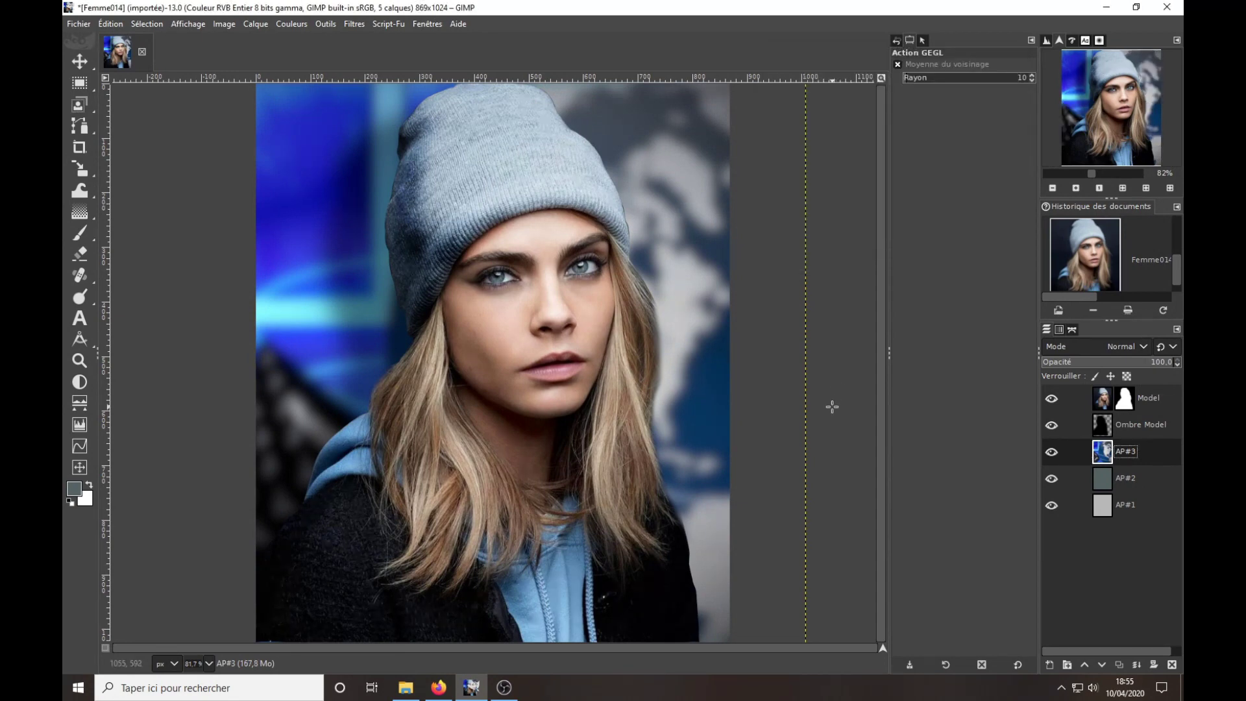